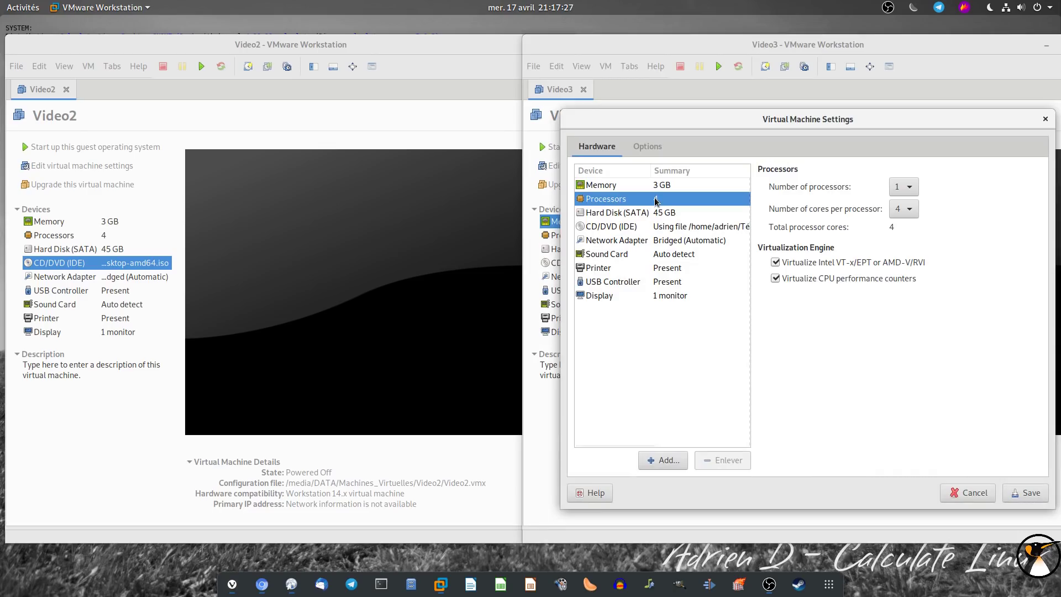
Review Video3's hard disk and display settings, save them, and power on Video3 and Video2
click(665, 216)
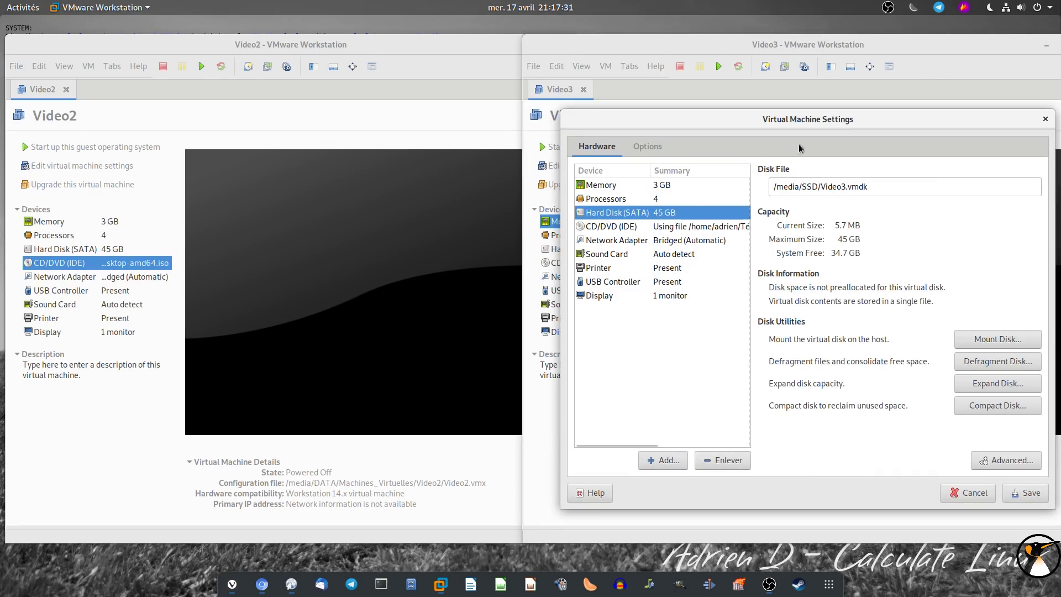
click(663, 296)
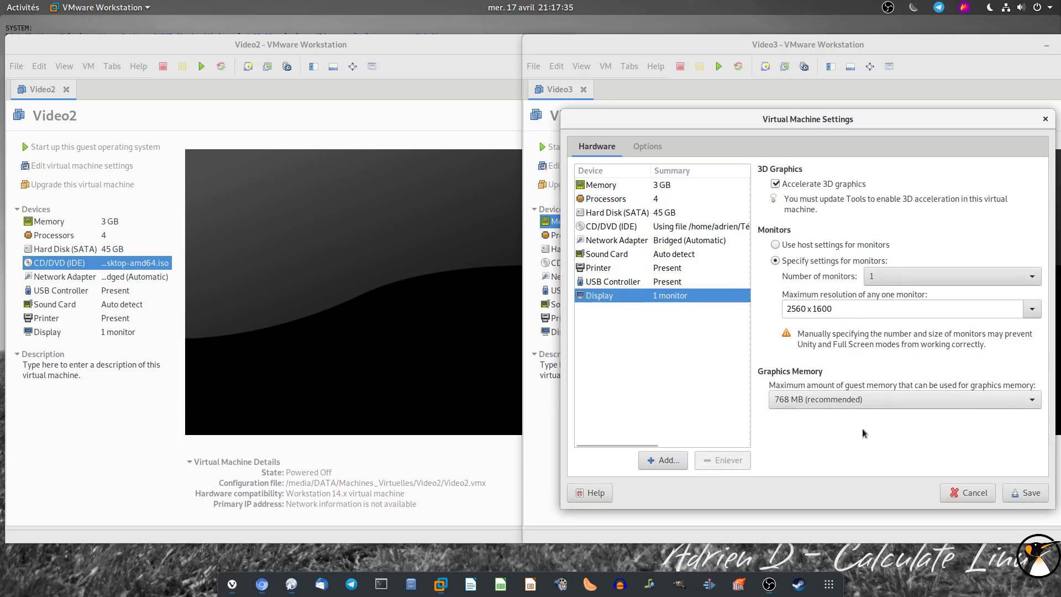
click(1017, 488)
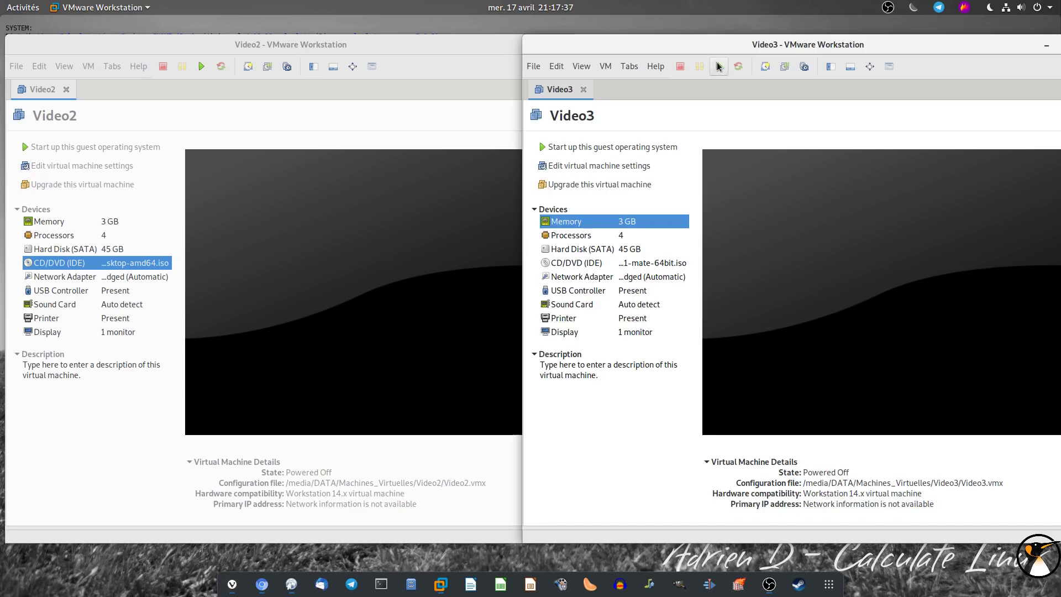
click(719, 66)
click(201, 66)
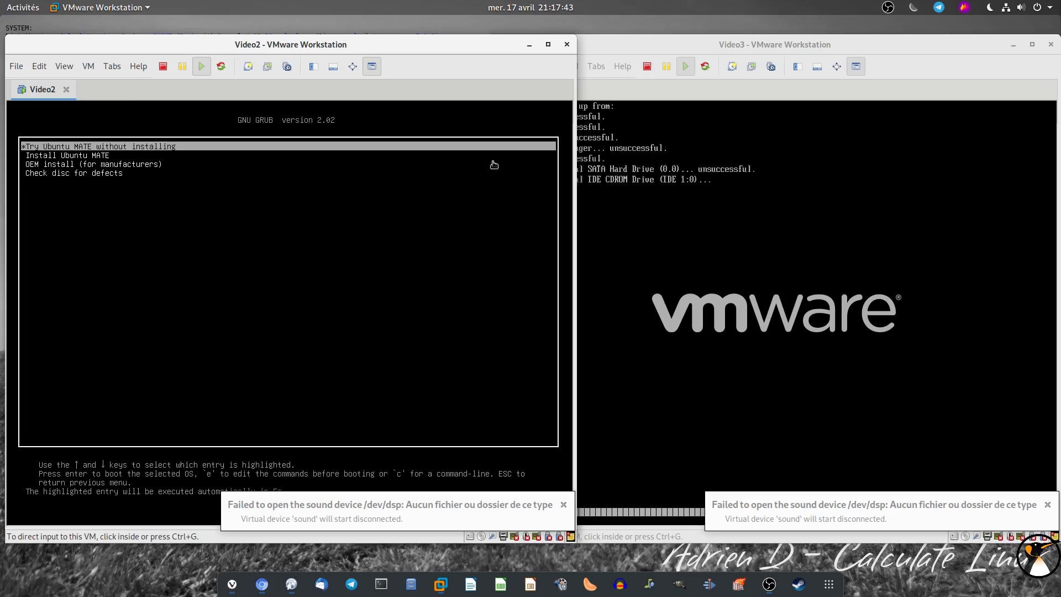
Boot the first GRUB entry in both VMs into the Ubuntu MATE and Linux Mint live sessions
click(413, 250)
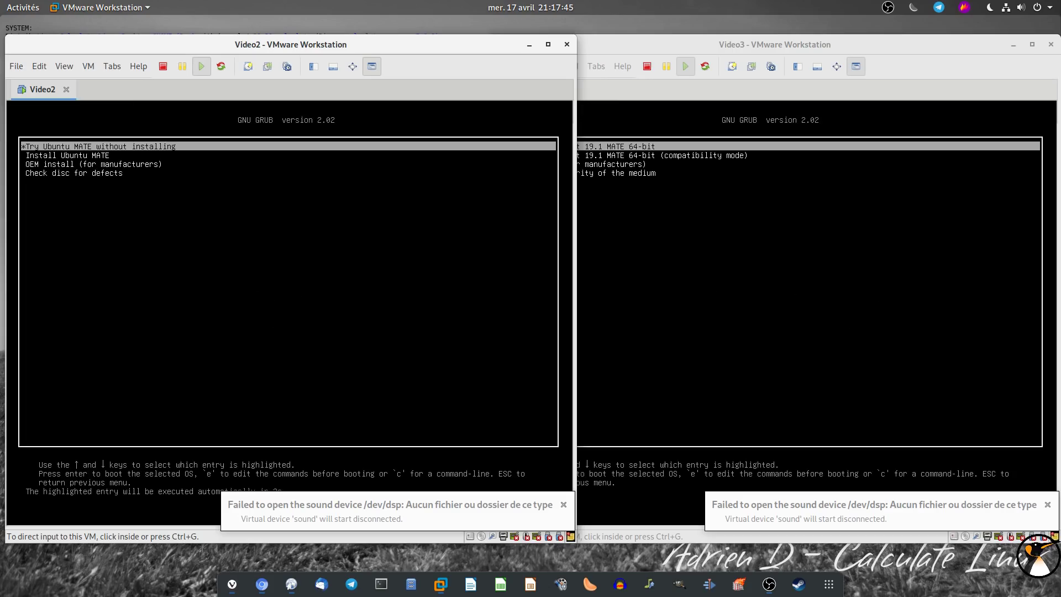
key(Return)
key(ctrl+alt)
click(837, 250)
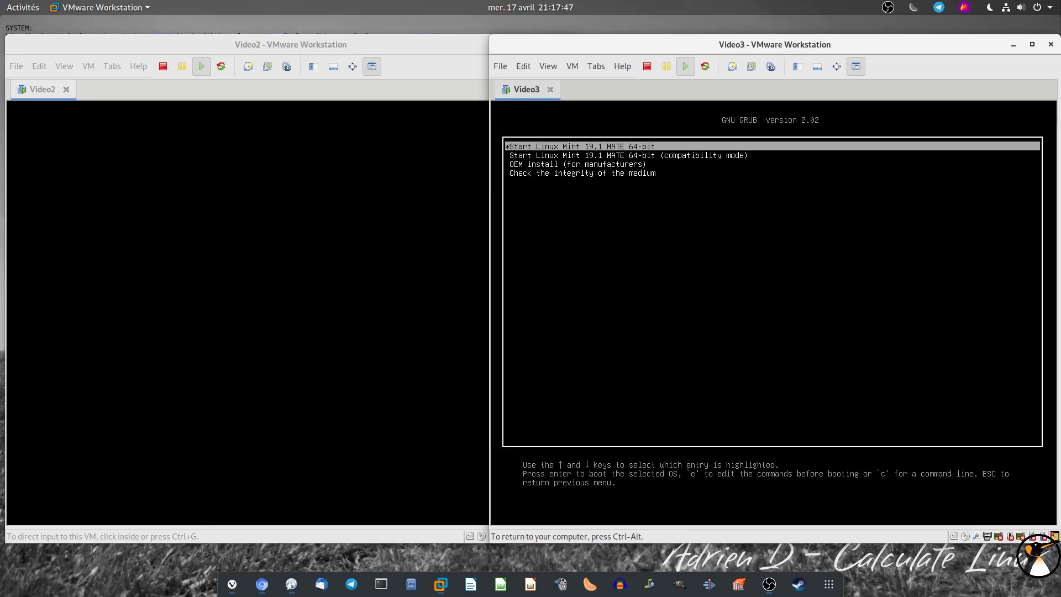
key(Return)
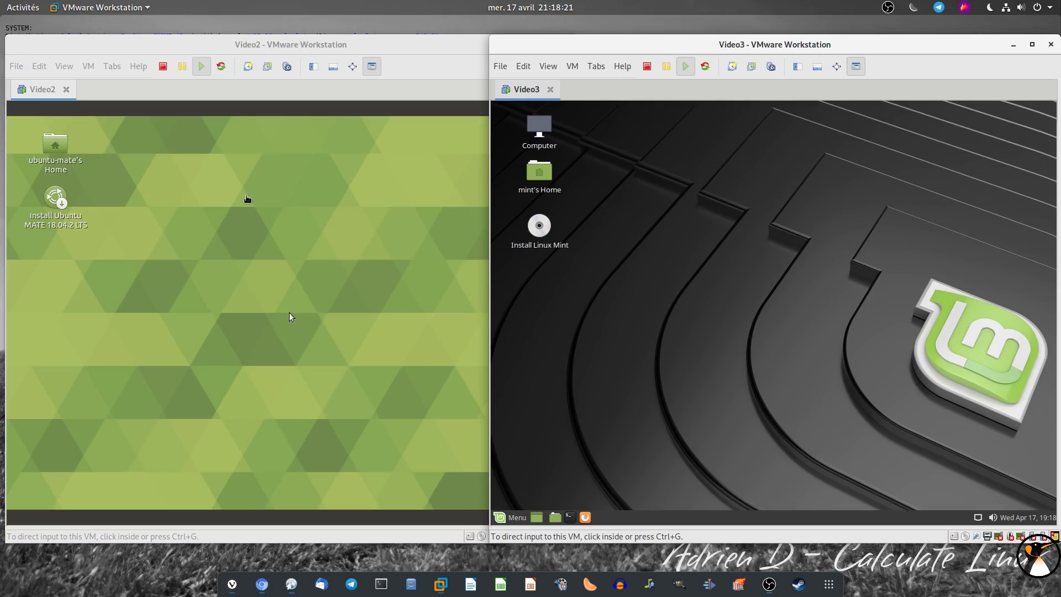
click(289, 313)
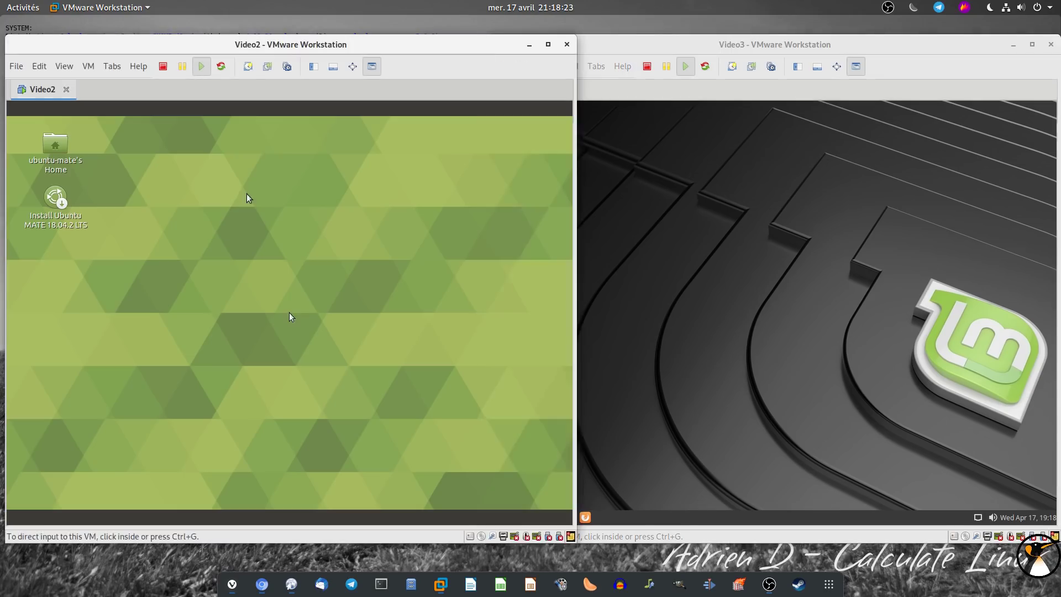
Launch the Linux Mint installer and set both installers to Français with a French keyboard layout
click(650, 49)
click(529, 227)
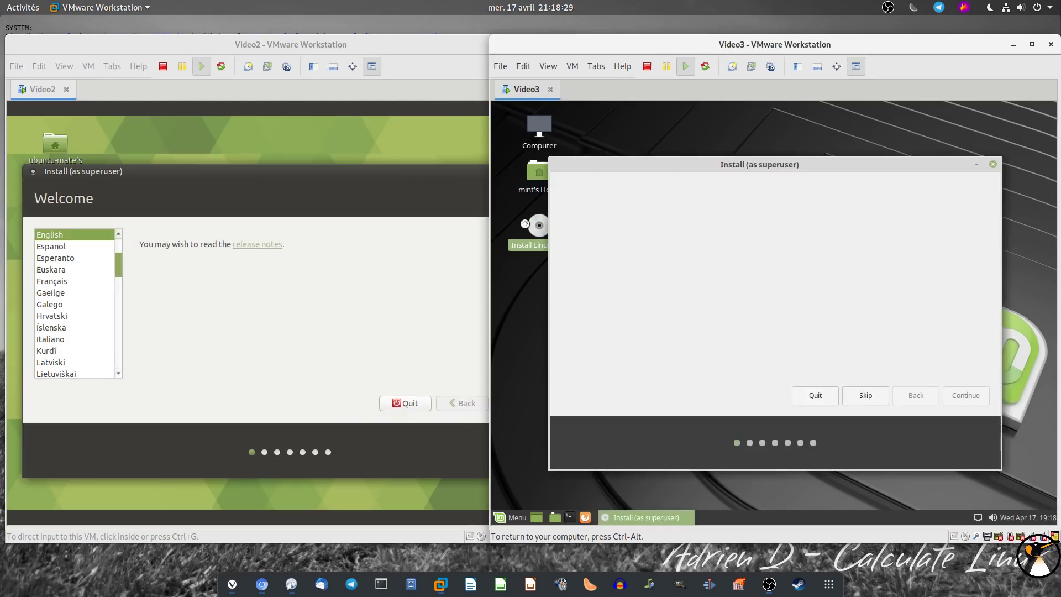
click(68, 284)
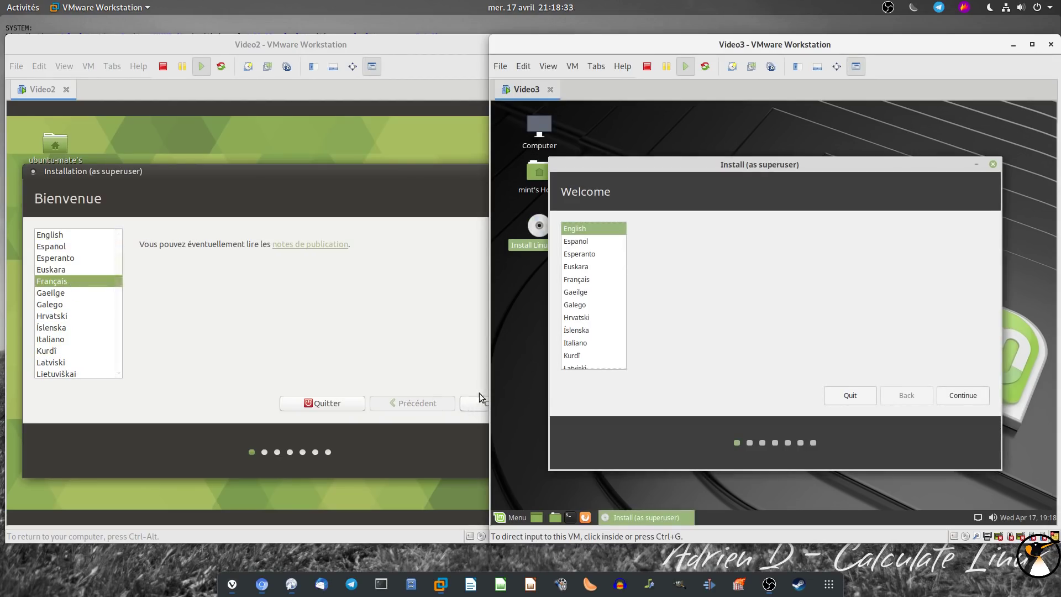
click(578, 281)
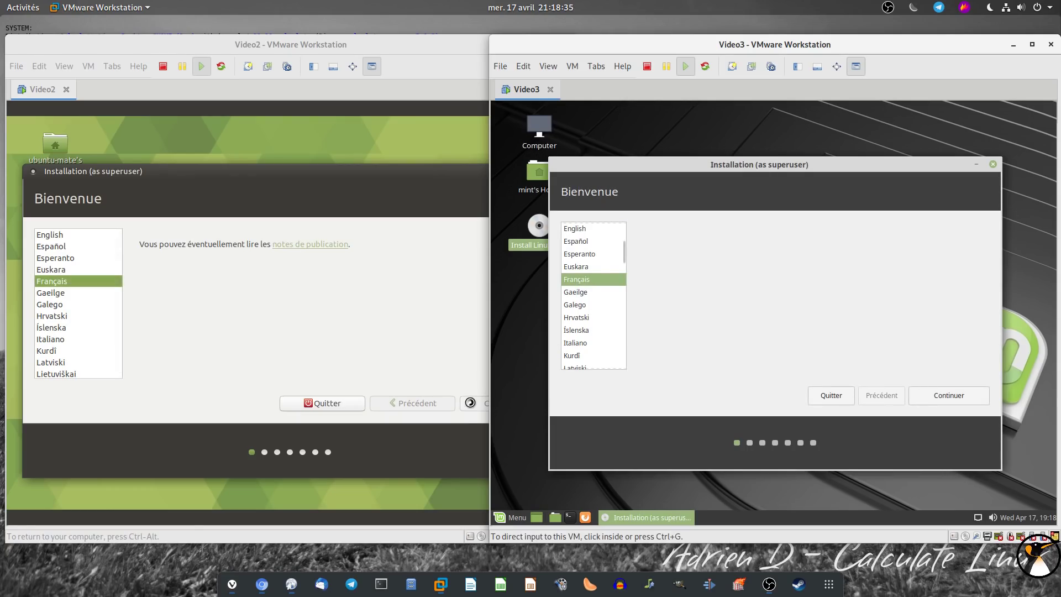
click(949, 398)
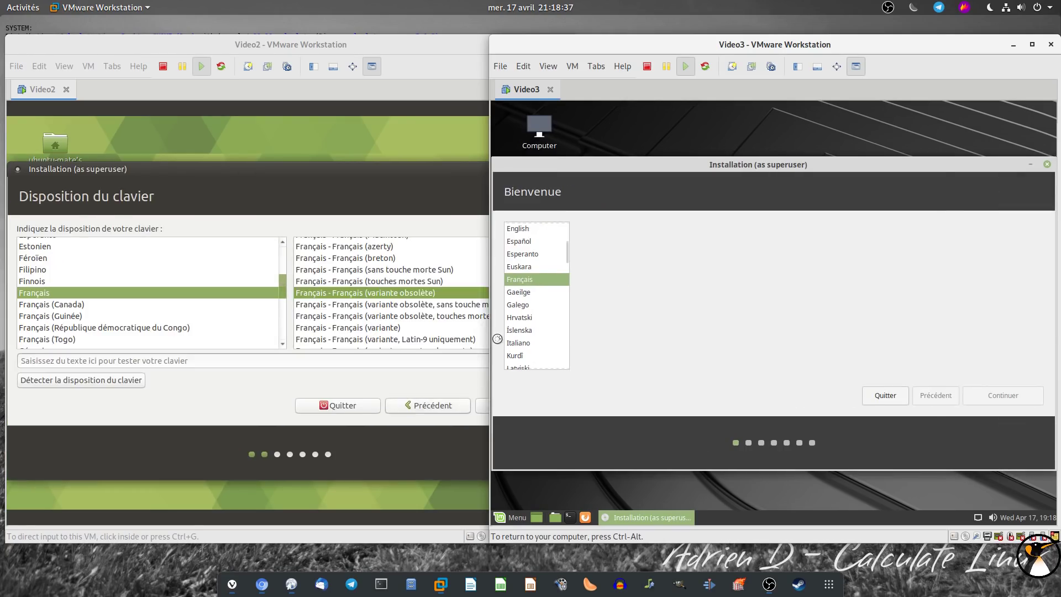
drag(435, 169, 406, 156)
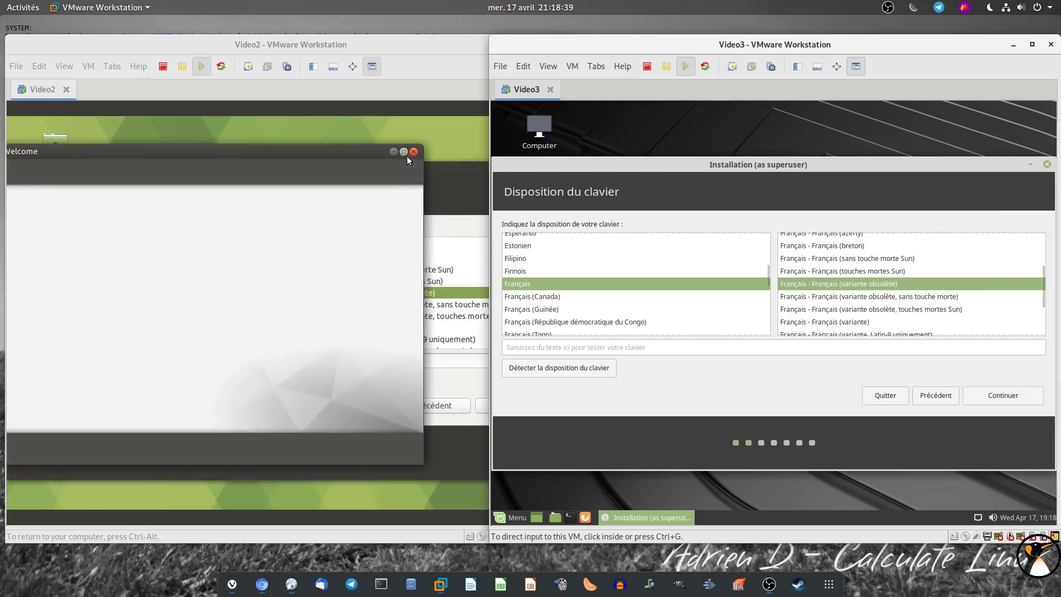
click(406, 155)
click(481, 407)
click(1002, 394)
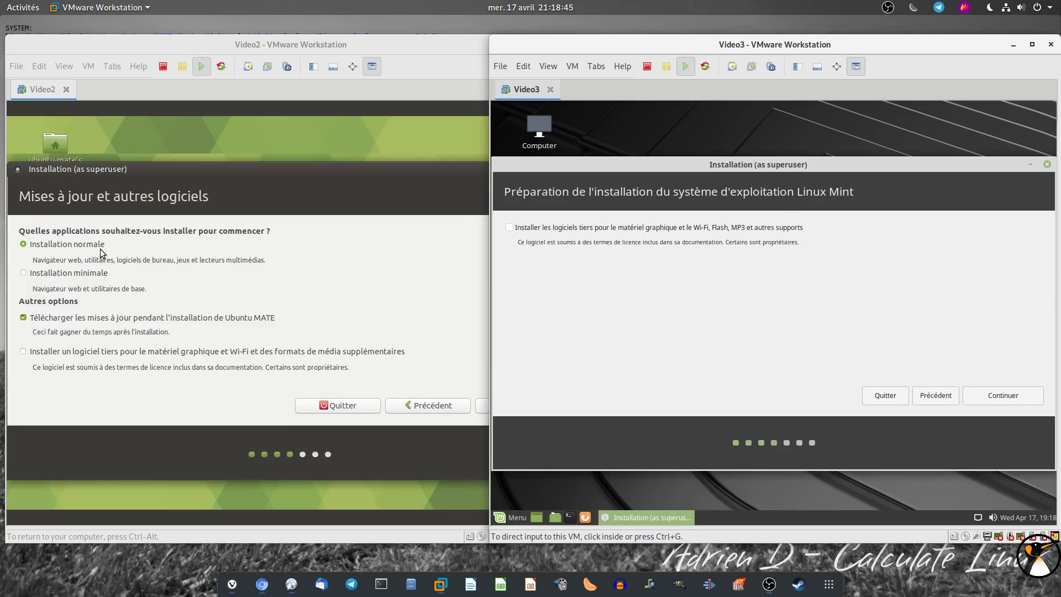
Untick update downloads in Ubuntu and choose erase disk and install in both installers
click(65, 318)
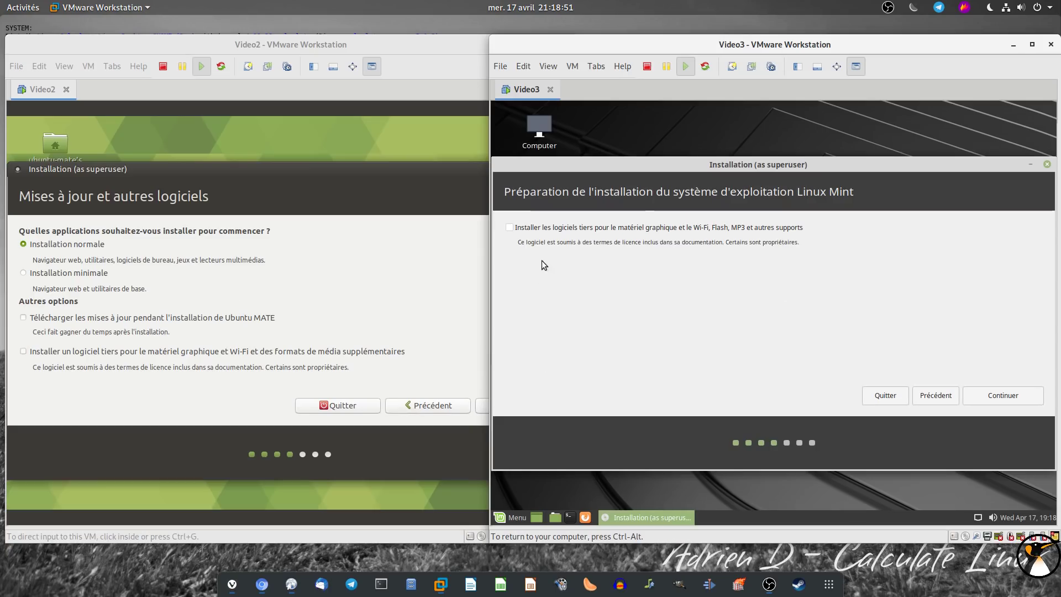
click(482, 408)
click(1010, 397)
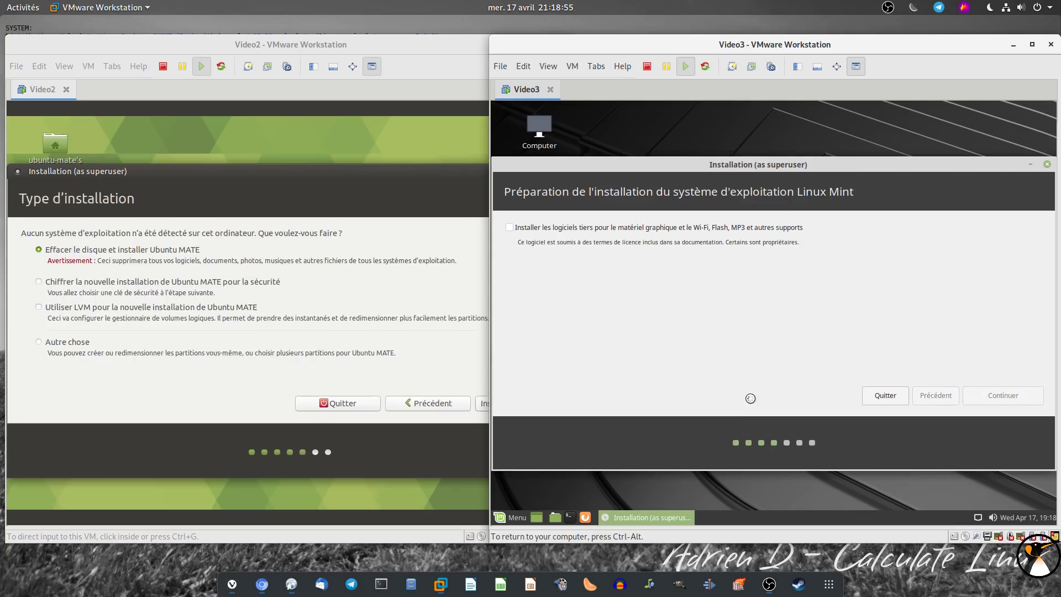
click(479, 406)
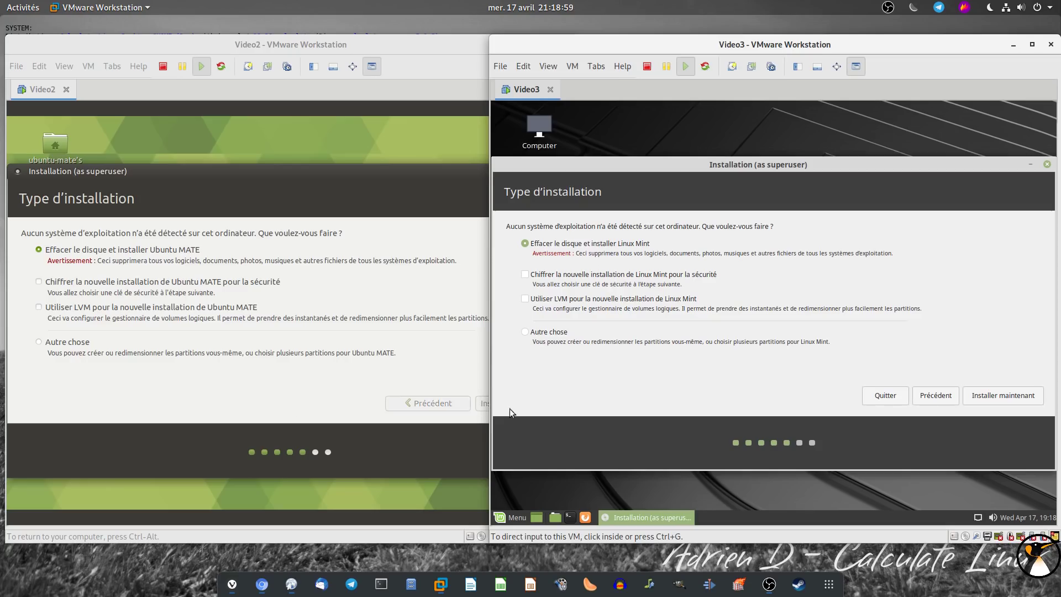
click(994, 396)
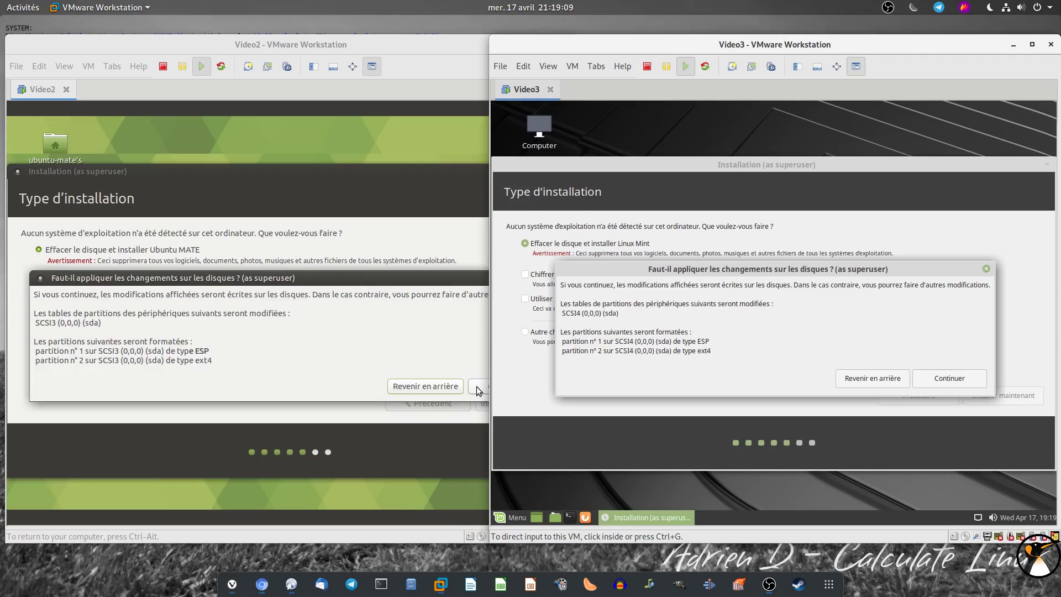
Confirm both partition changes, accept the Paris time zone, and fill in Ubuntu's user account and password
click(478, 390)
click(950, 379)
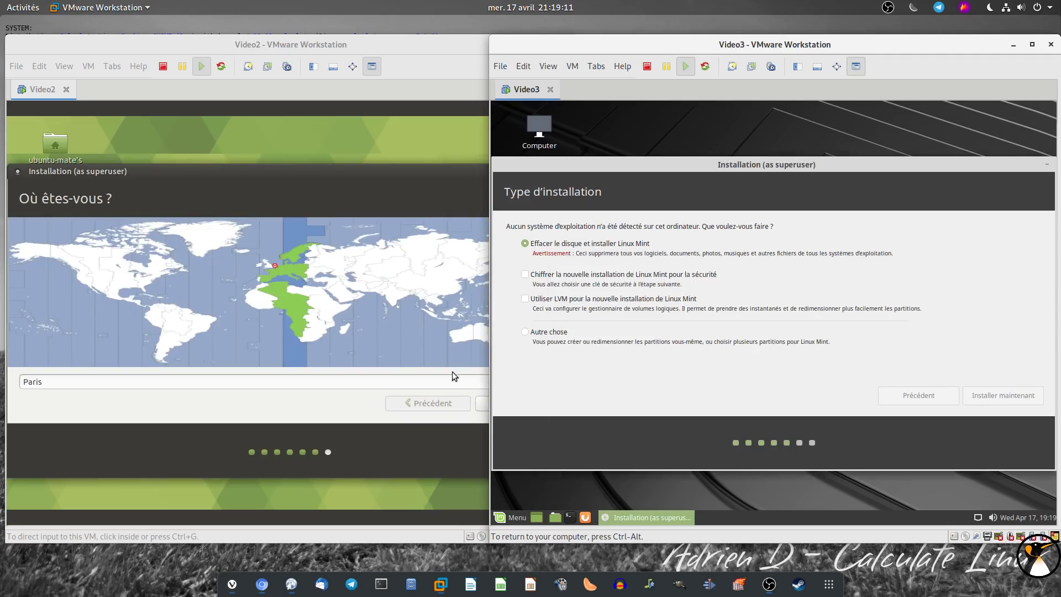
click(481, 404)
click(284, 248)
text(adrien)
key(Tab)
key(Tab)
text(a)
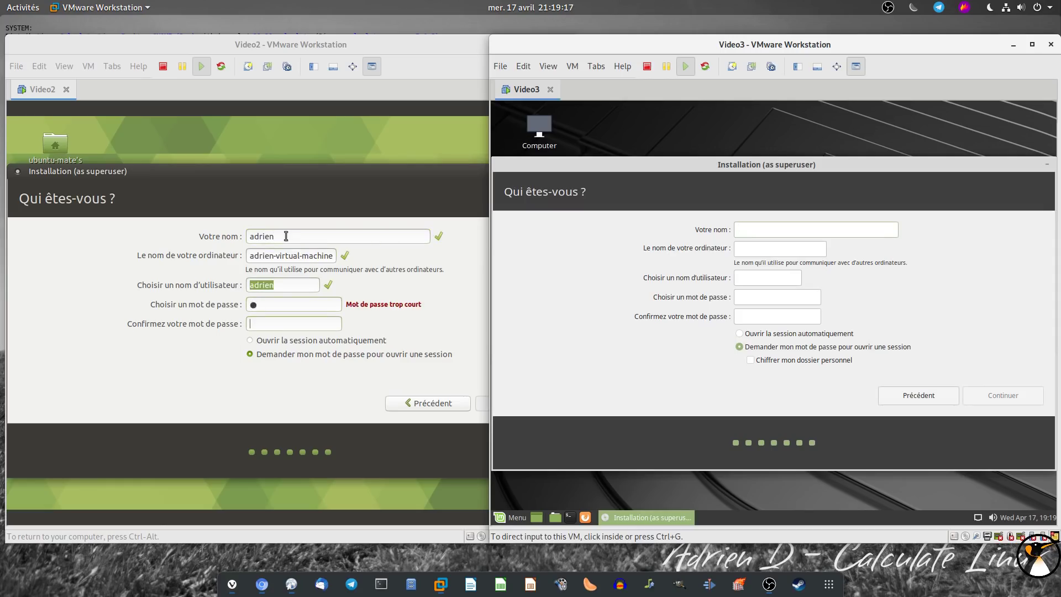
key(Tab)
click(287, 326)
text(a)
click(482, 402)
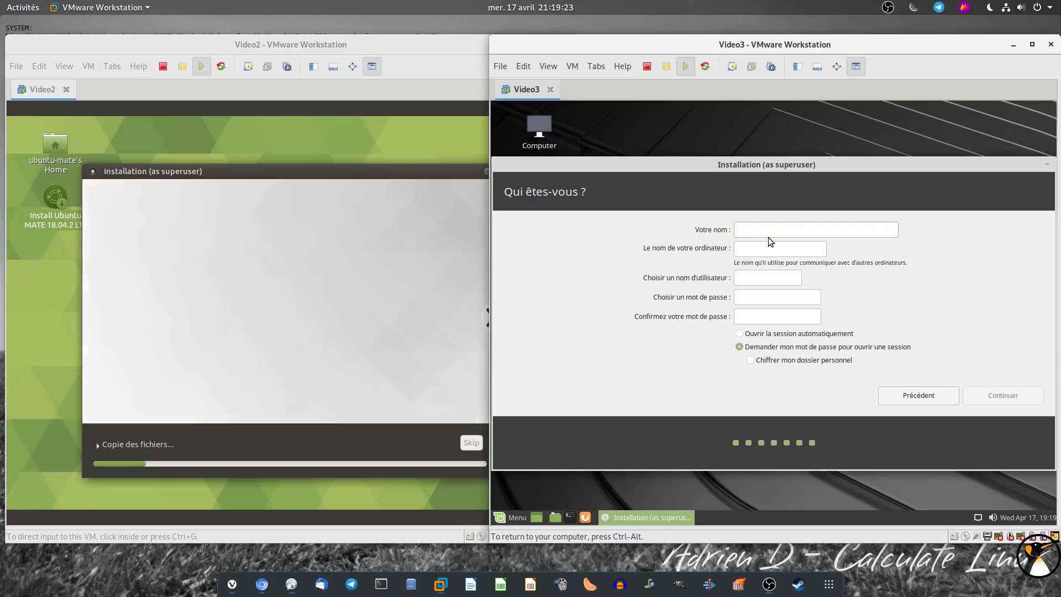
Fill in the Linux Mint user's name and password and start its file copy
click(774, 229)
text(adriend)
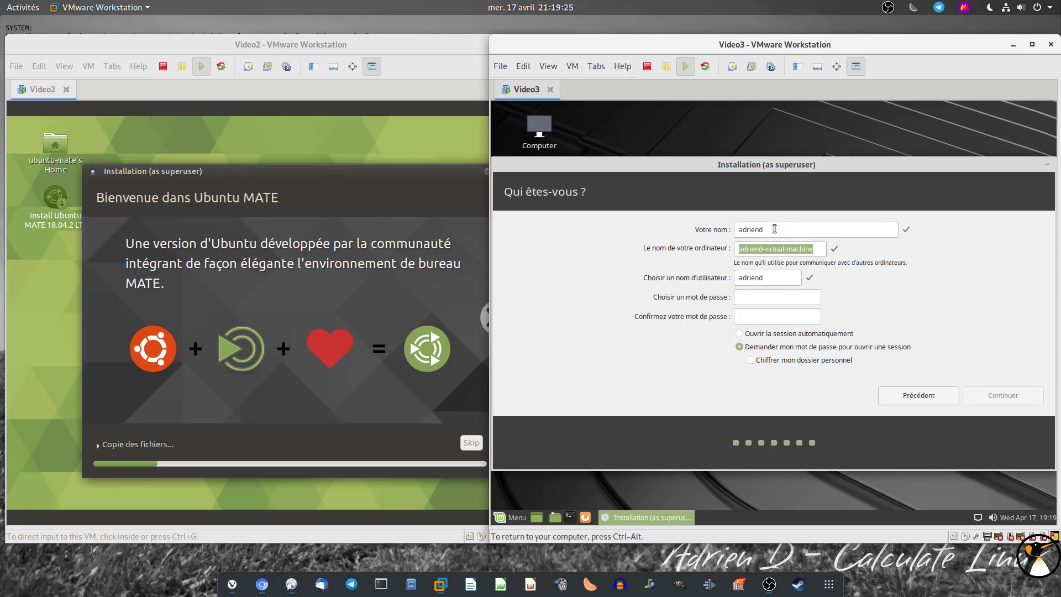
key(BackSpace)
key(Tab)
key(Tab)
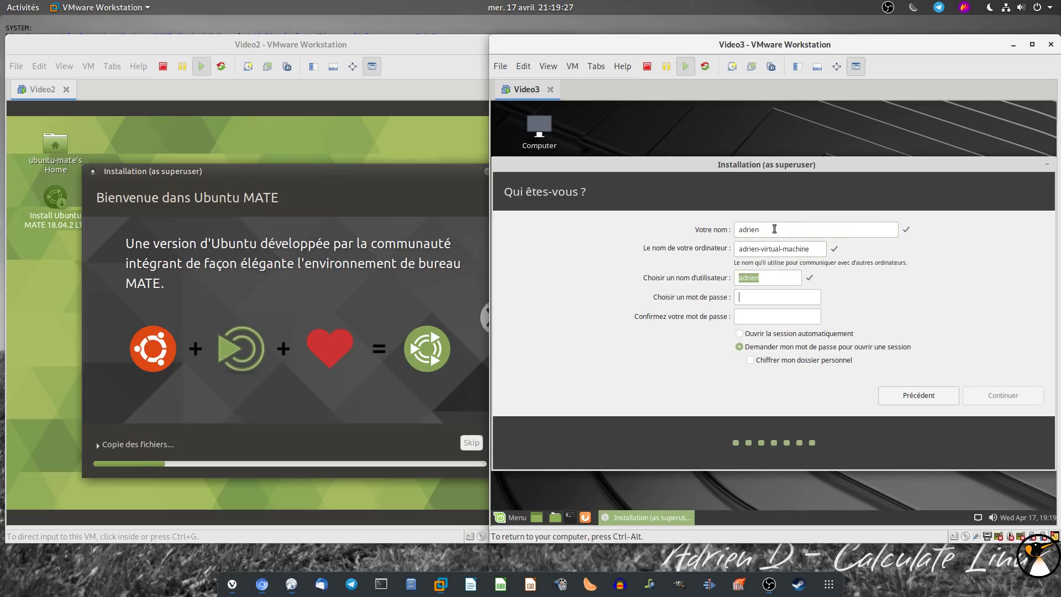
text(a)
key(Tab)
text(a)
click(1005, 393)
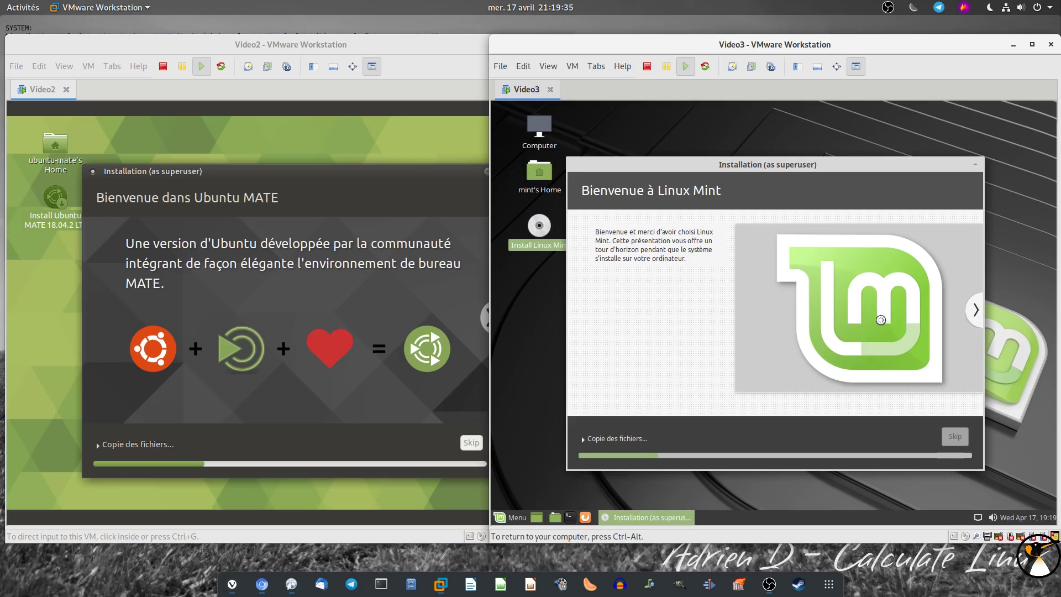
key(ctrl+alt)
drag(1060, 121, 534, 39)
click(783, 340)
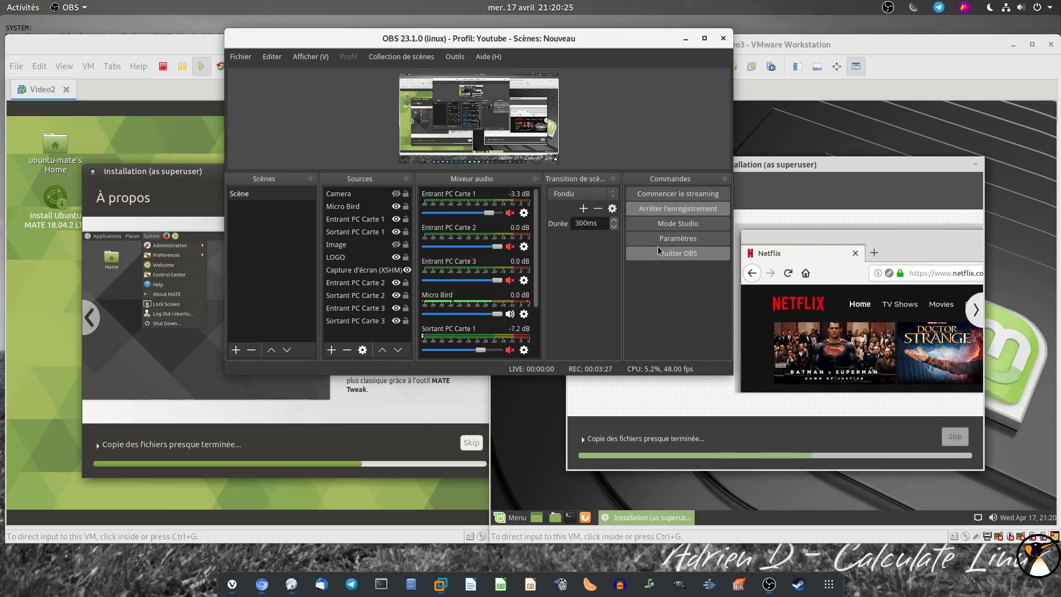
click(673, 209)
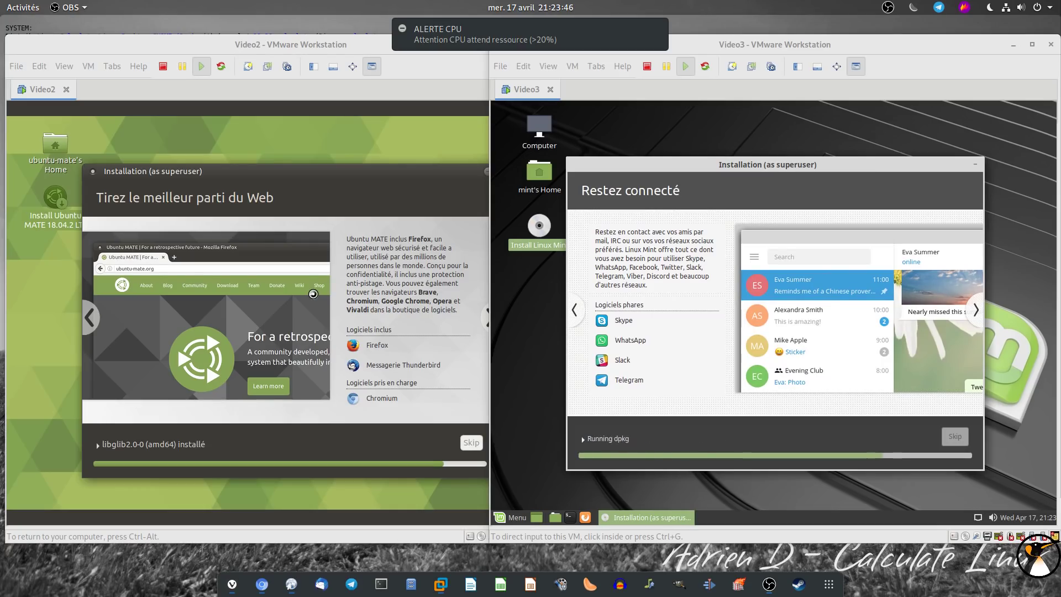
Restart Linux Mint after installation, confirming media removal, then restart the finished Ubuntu MATE install
click(516, 519)
click(516, 519)
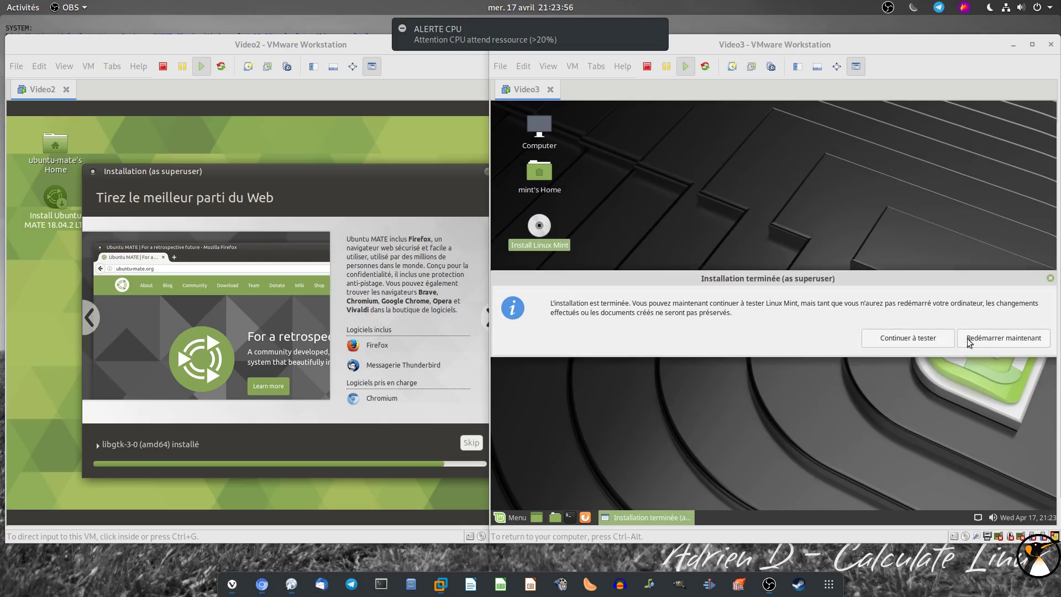
click(997, 342)
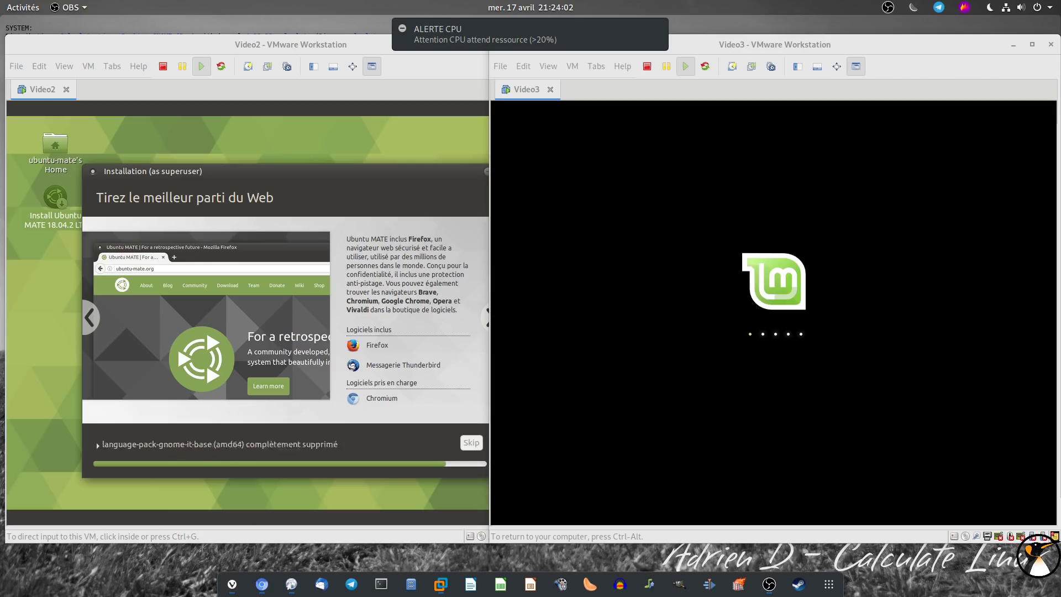
key(Return)
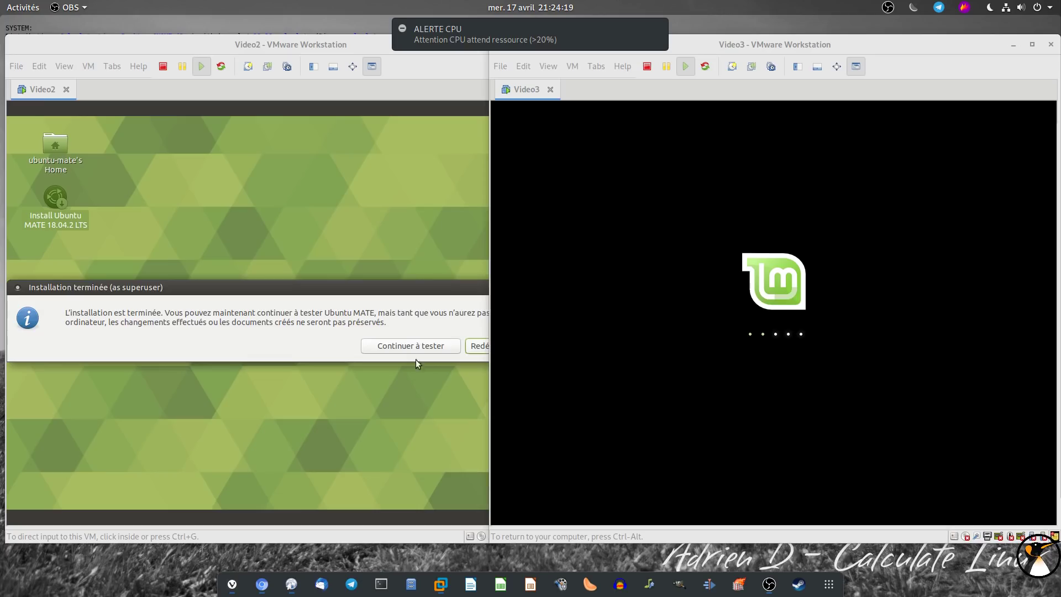
click(476, 346)
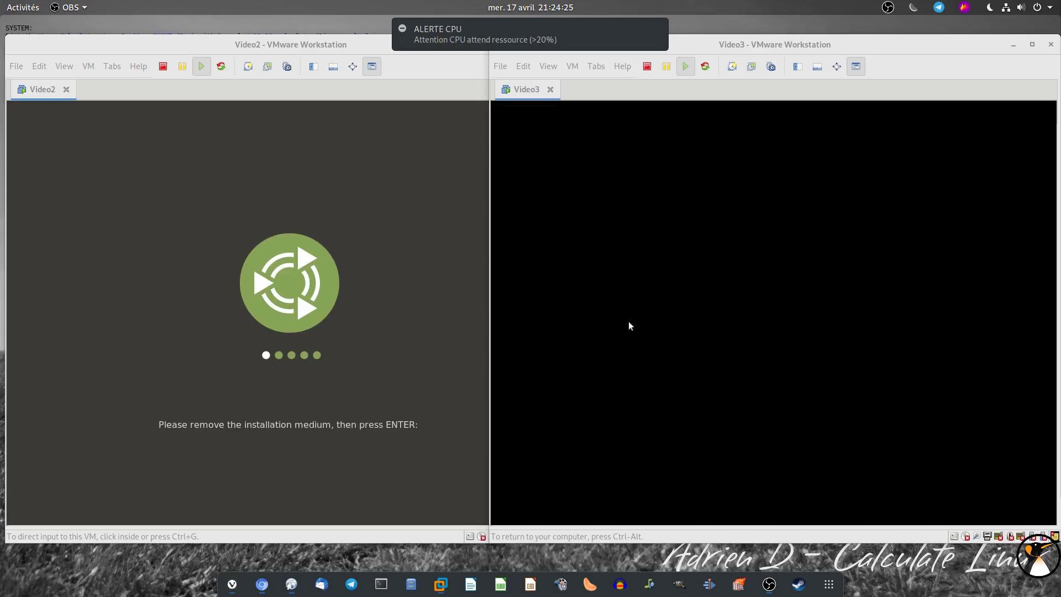
Untick 'Afficher cette fenêtre au démarrage' in Mint's Bienvenue window, close it, and dismiss the CPU alert
click(387, 331)
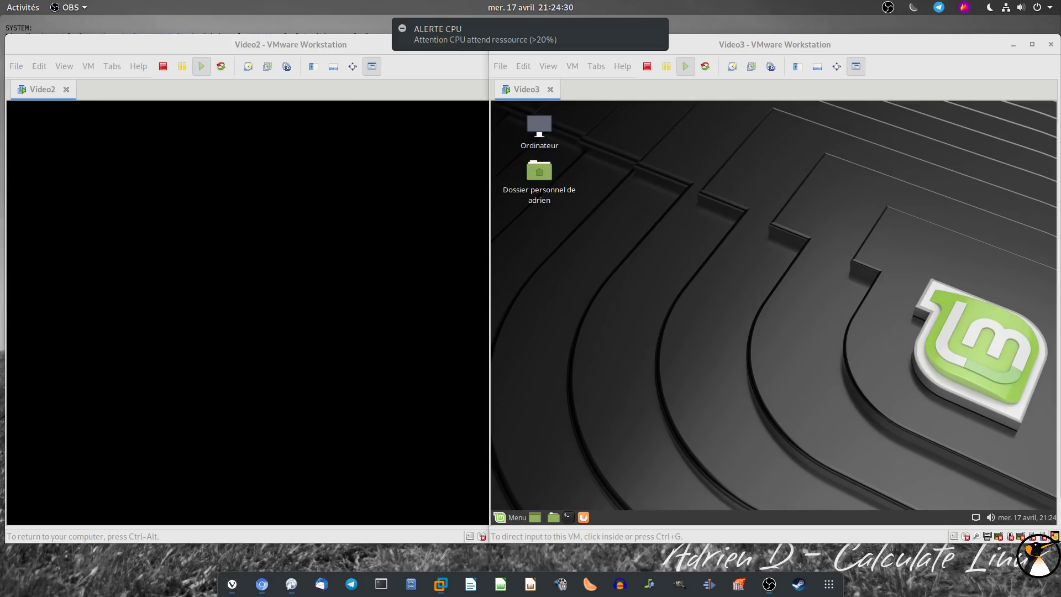
key(ctrl+alt)
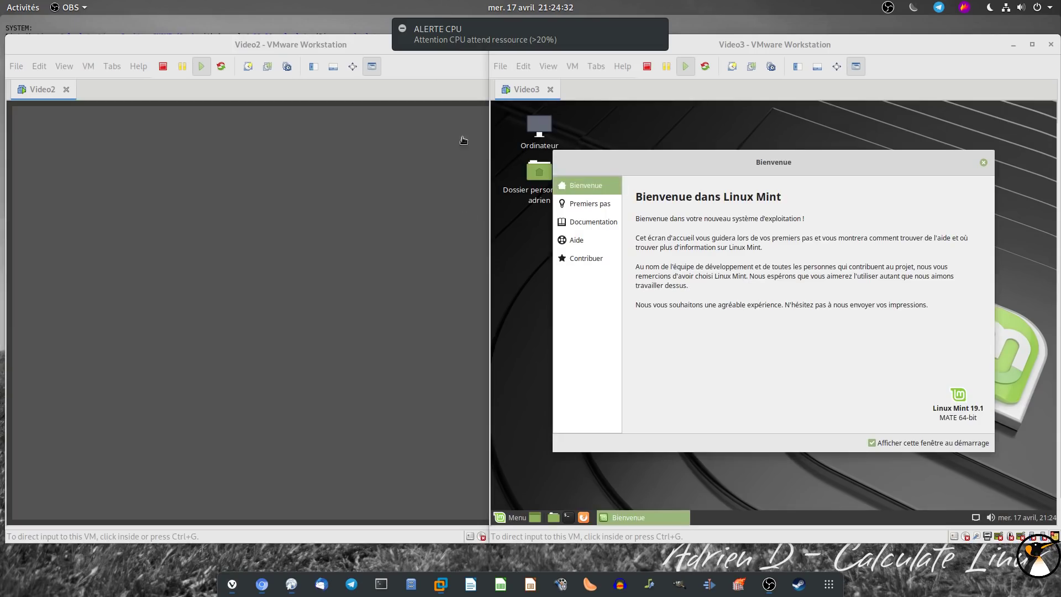
click(867, 426)
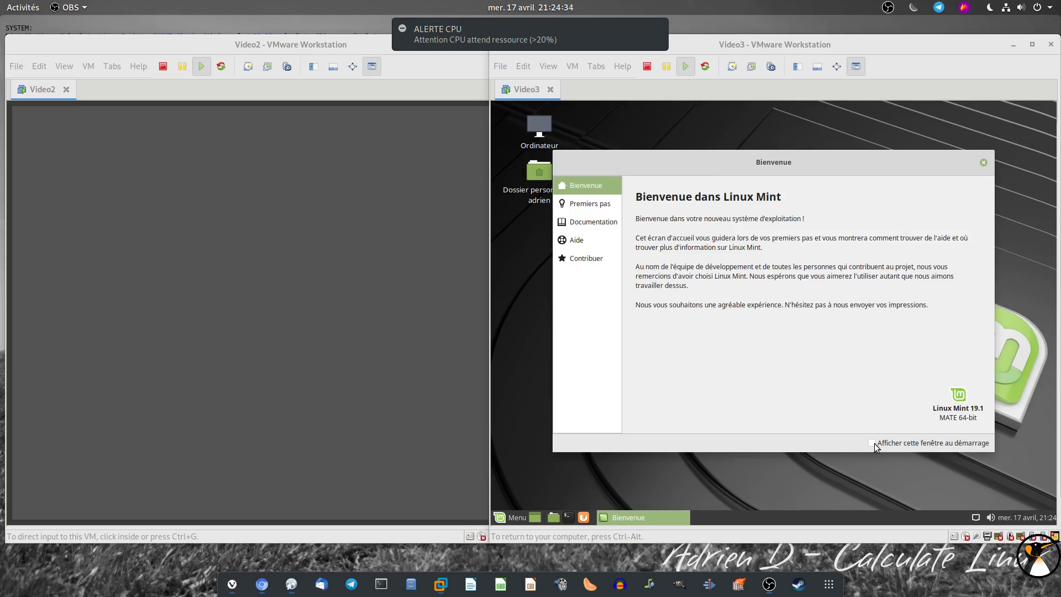
click(981, 161)
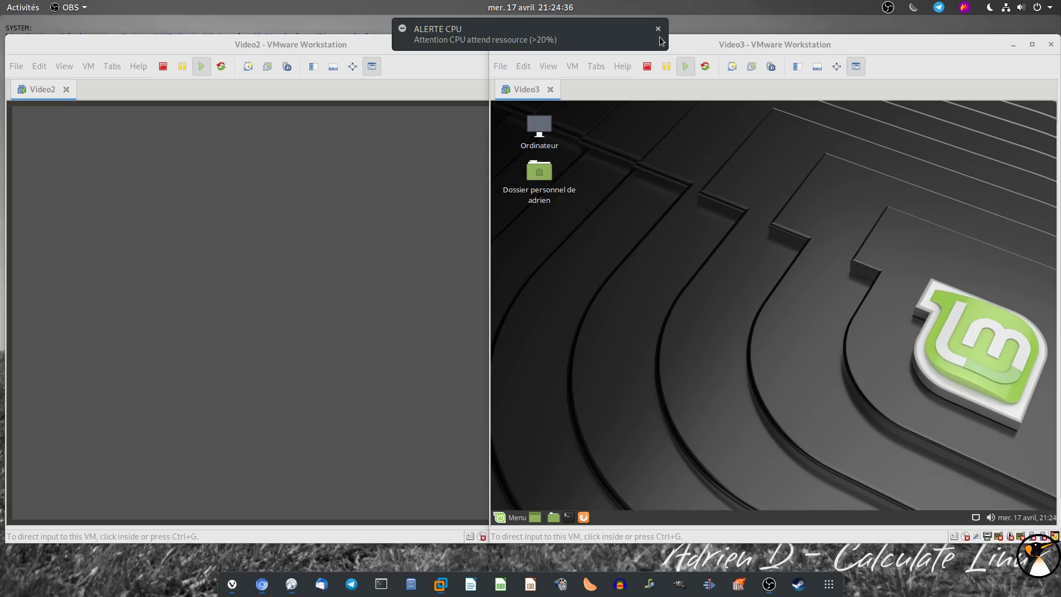
click(824, 148)
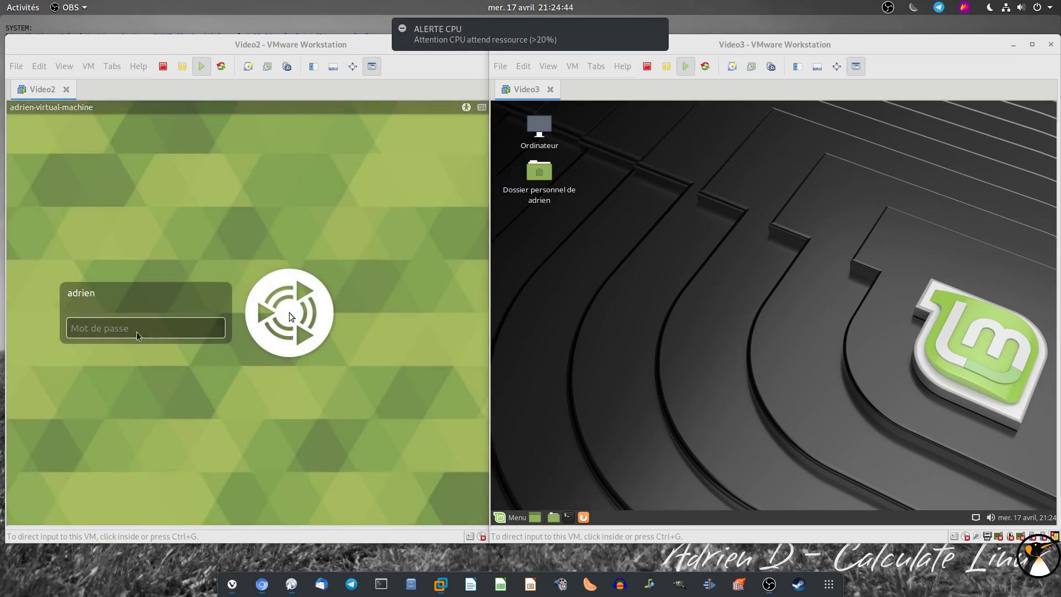
Log in to Ubuntu MATE with the account password and dismiss the CPU alert
click(137, 332)
text(•)
key(Return)
key(ctrl+alt)
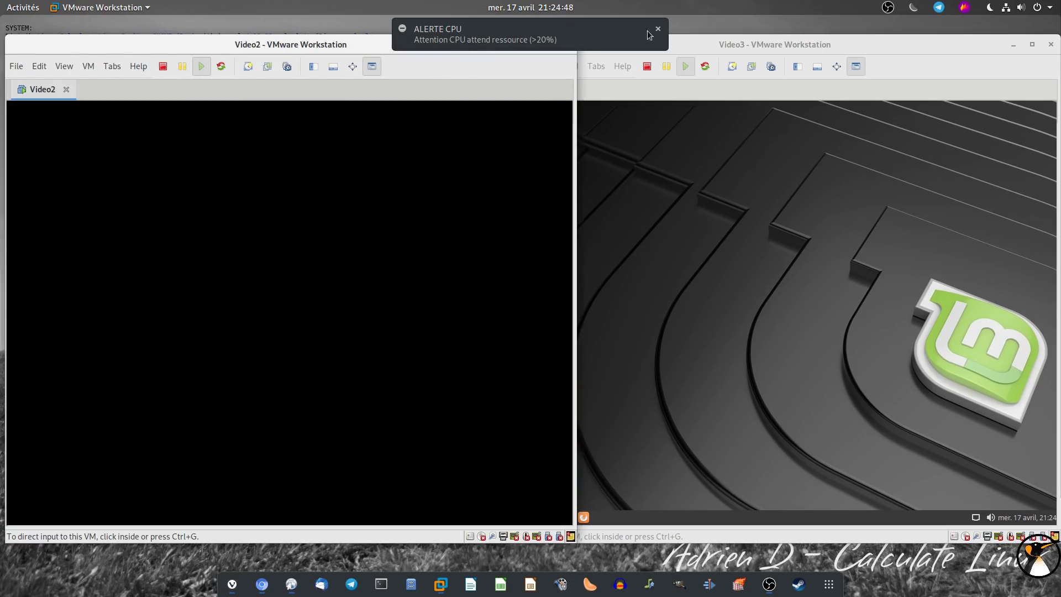
click(658, 29)
click(505, 246)
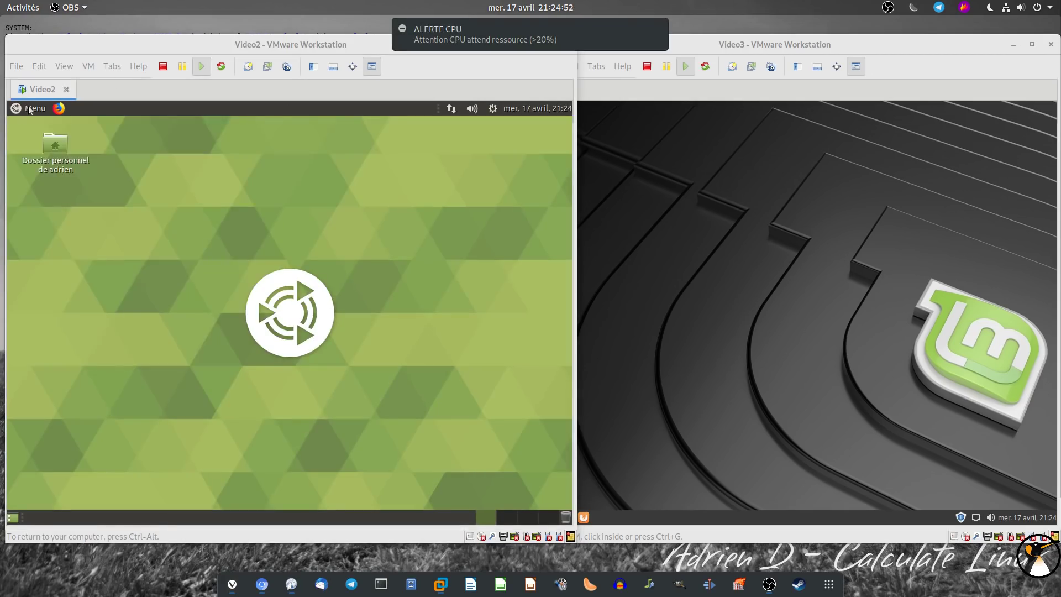
Open MATE Tweak from the Control Center and apply the Redmond panel layout
click(29, 110)
click(43, 356)
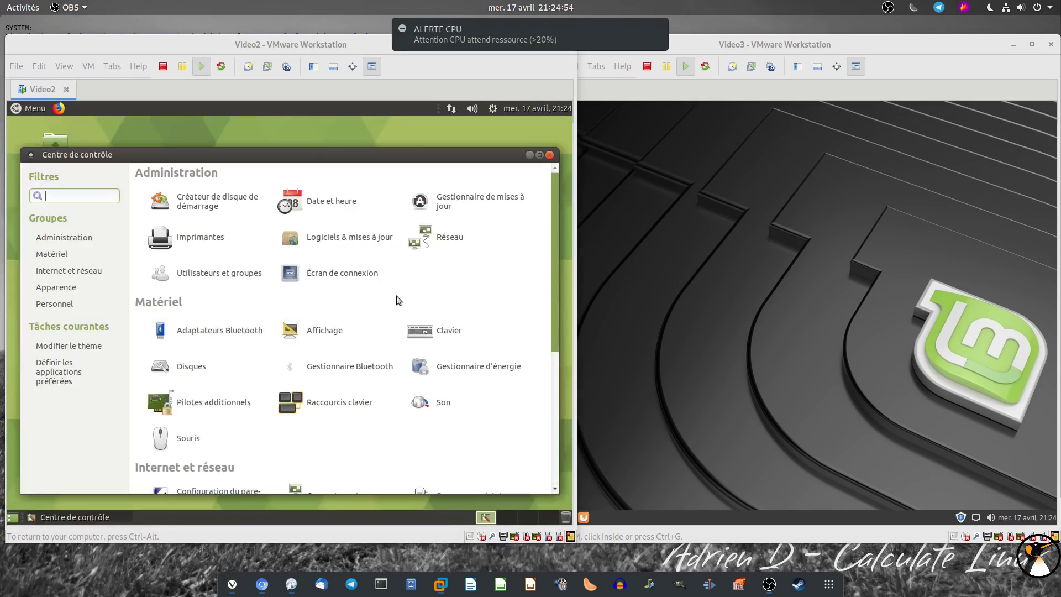
scroll(332, 401, down, 3)
click(462, 398)
click(117, 220)
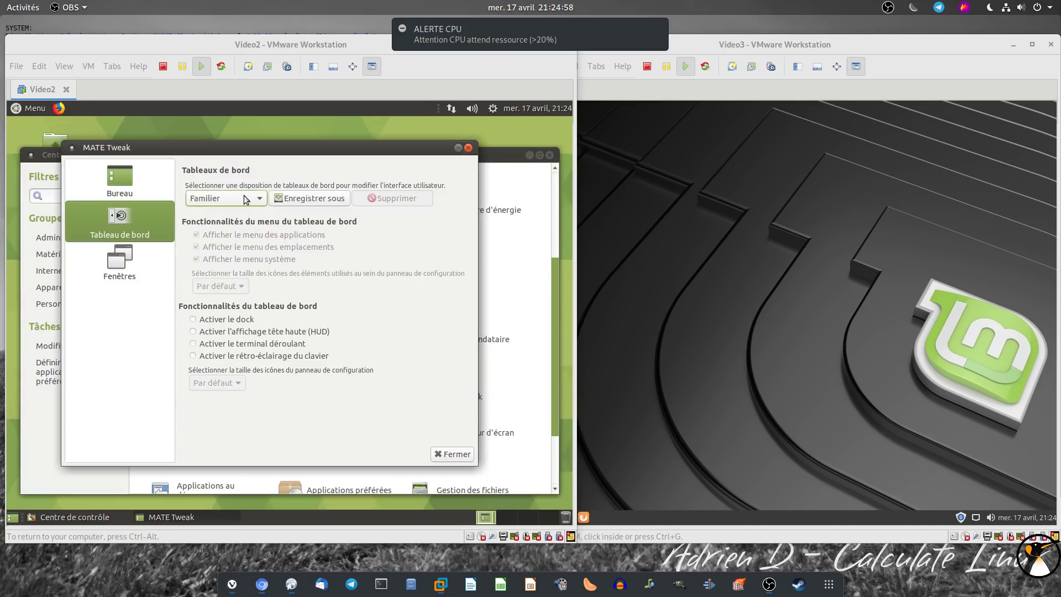
click(246, 199)
click(224, 259)
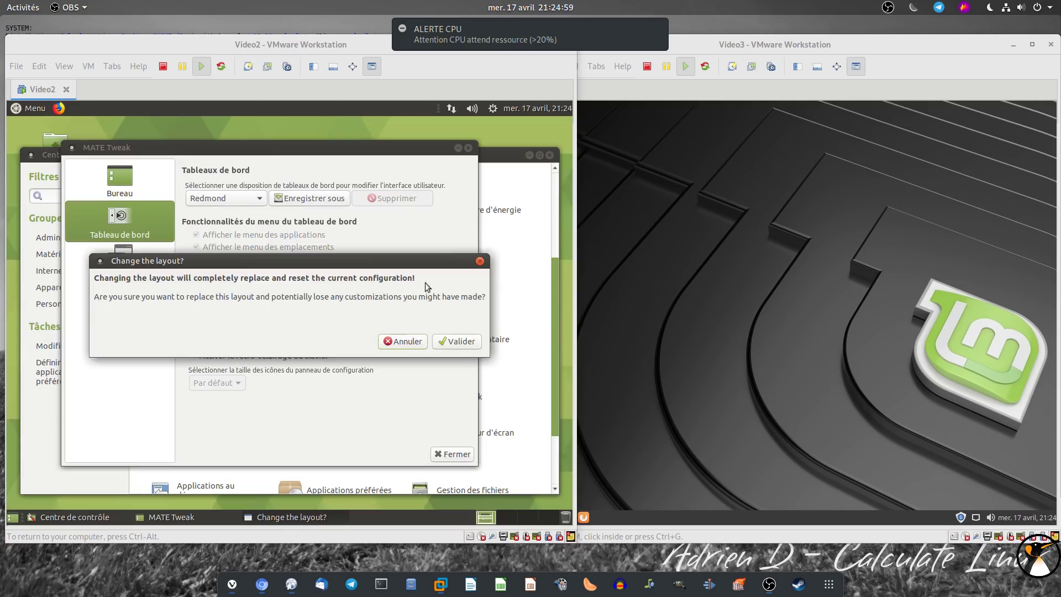
click(457, 341)
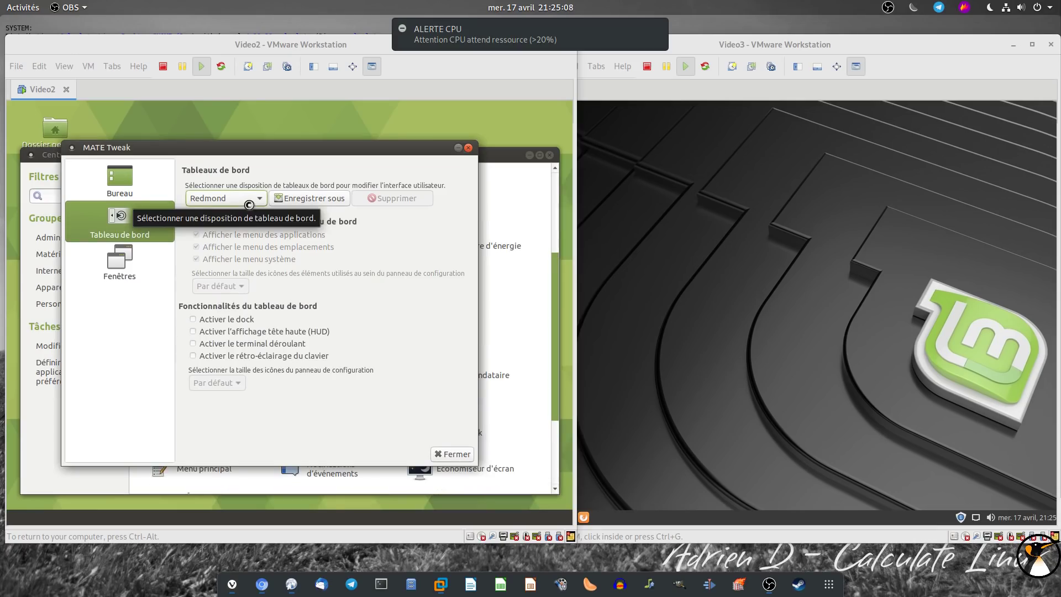
Try the Pantheon layout, revert to Redmond, then close MATE Tweak and the Control Center
click(249, 204)
click(238, 189)
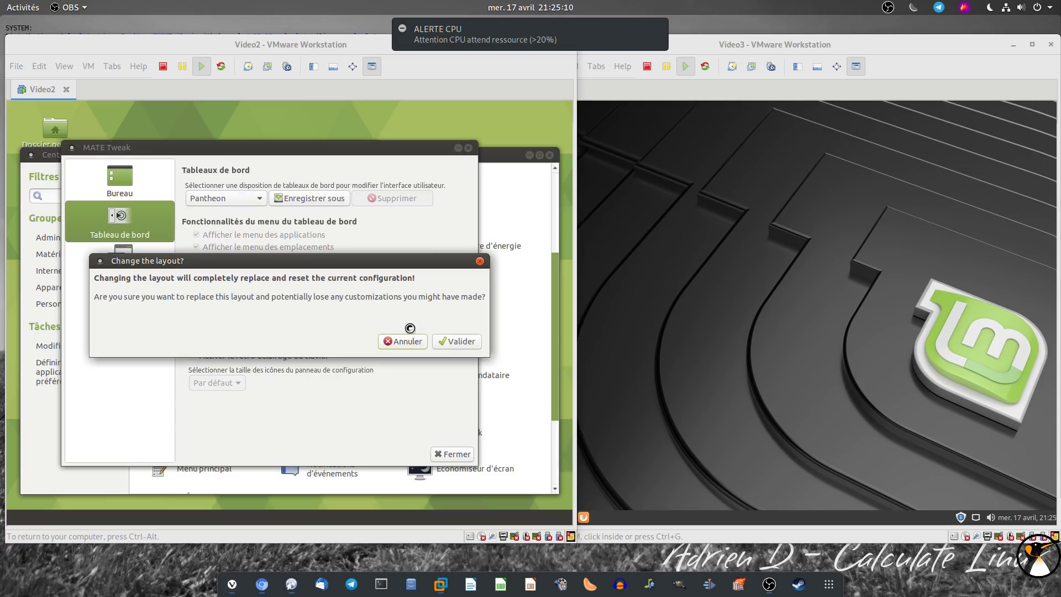
click(461, 341)
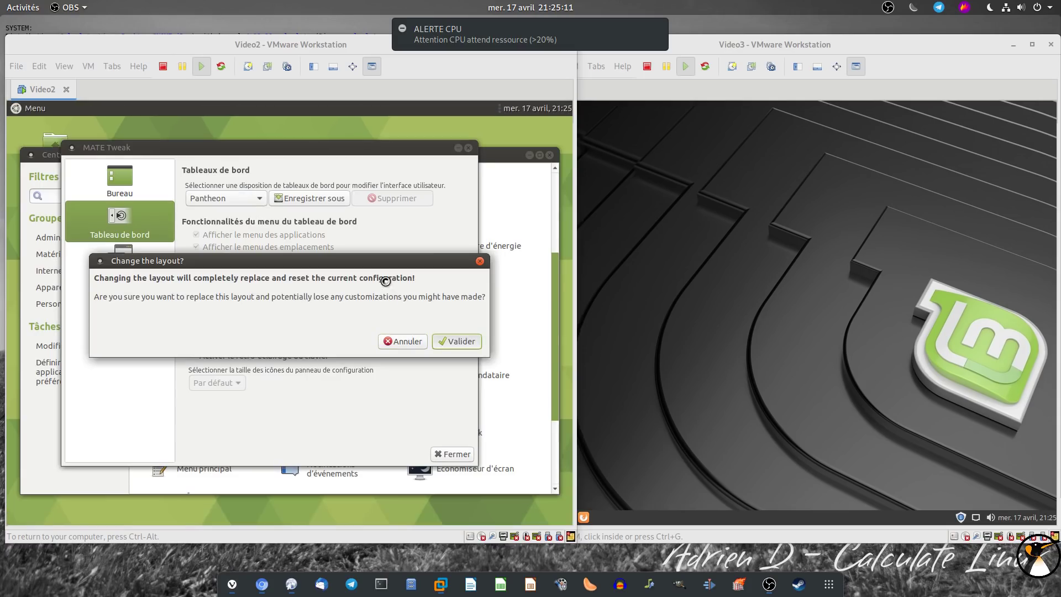
click(221, 197)
click(220, 217)
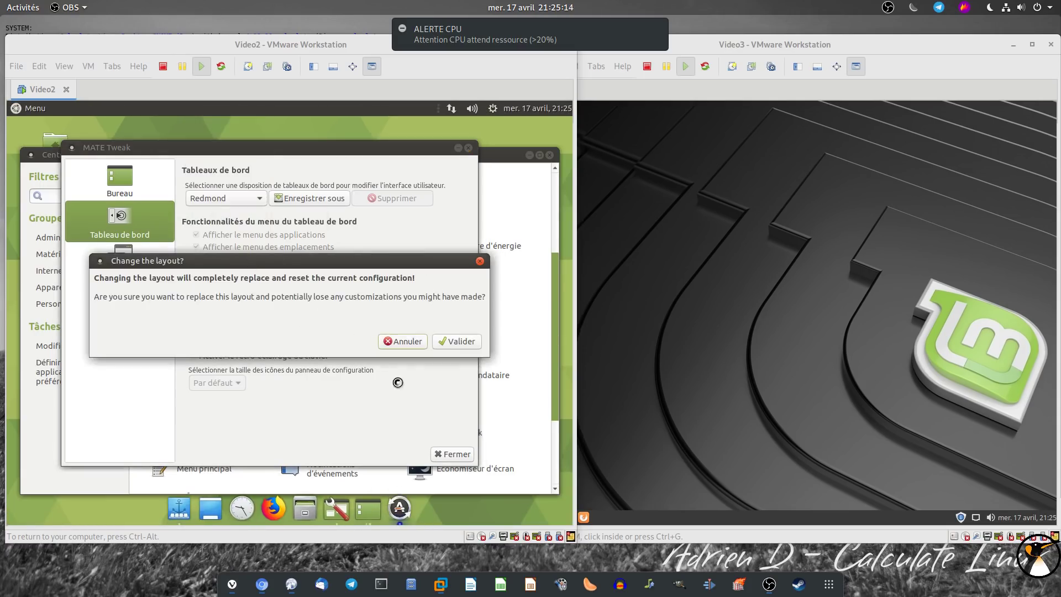
click(457, 343)
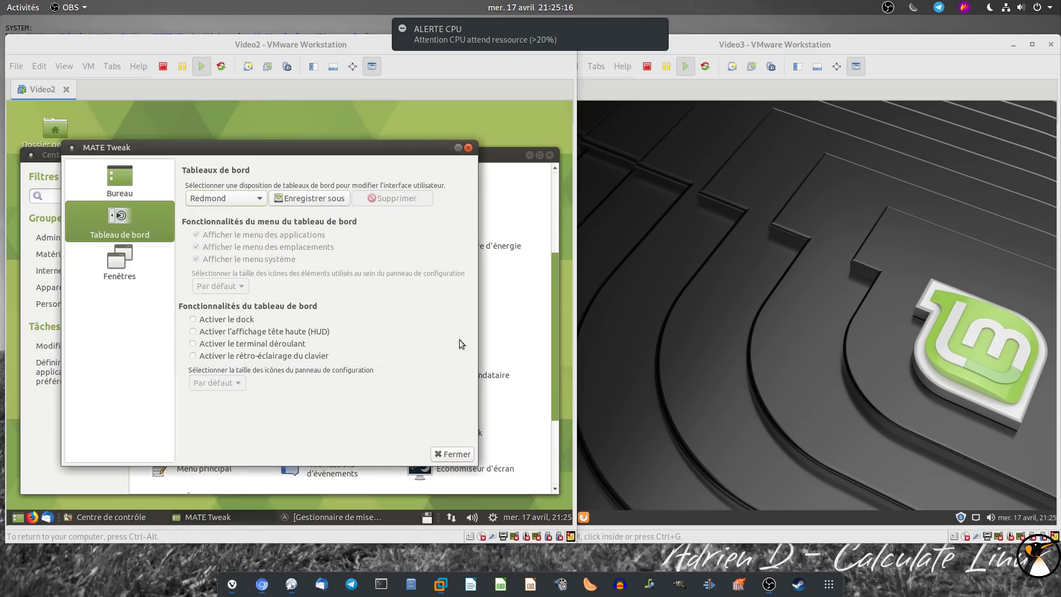
click(445, 454)
click(550, 155)
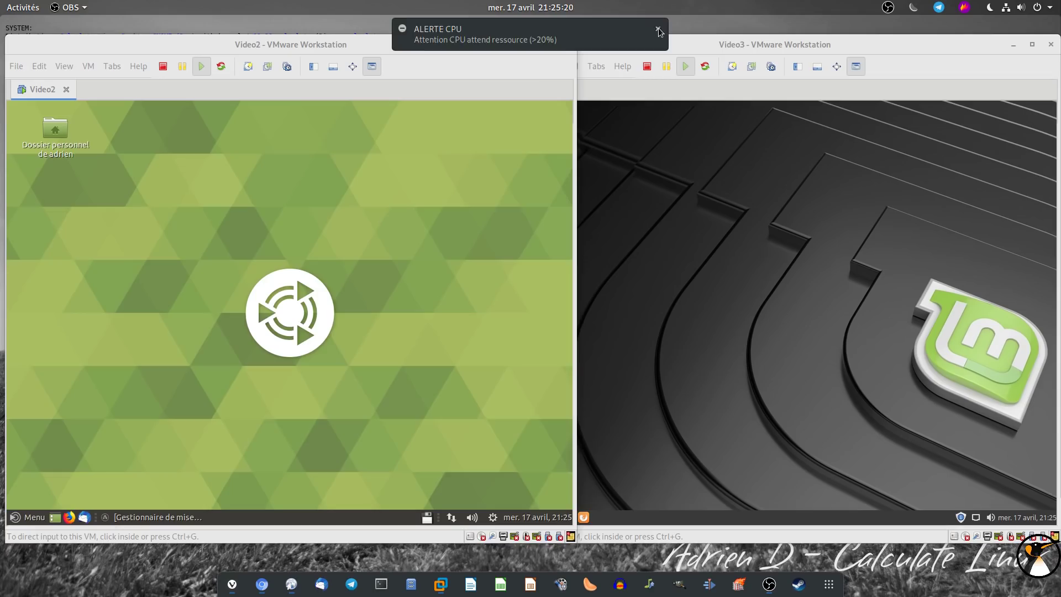
Dismiss the CPU alert, shift the Linux Mint window slightly left, and bring Ubuntu MATE forward
click(670, 41)
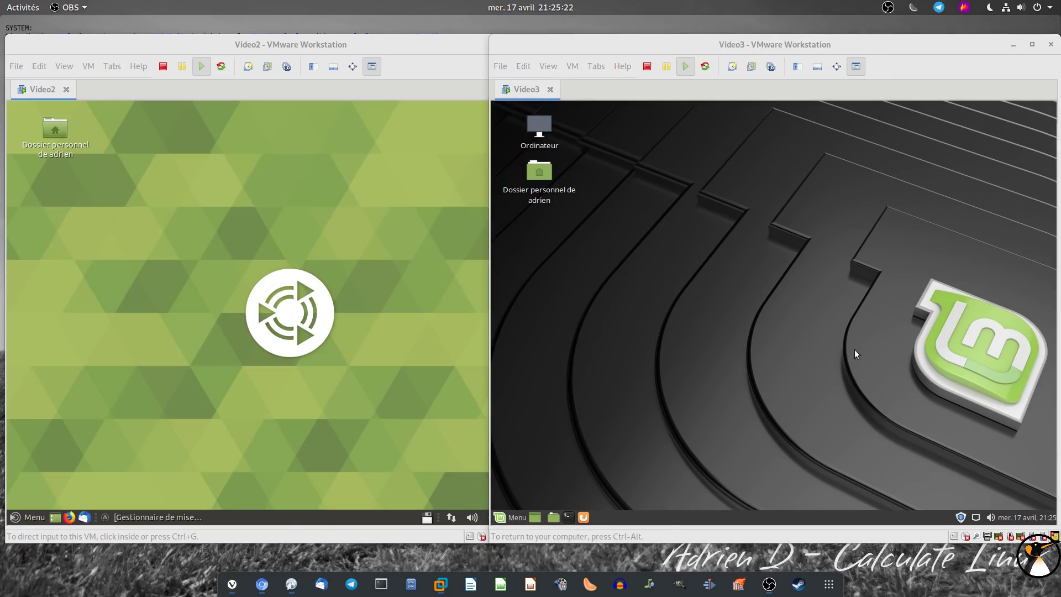
click(658, 31)
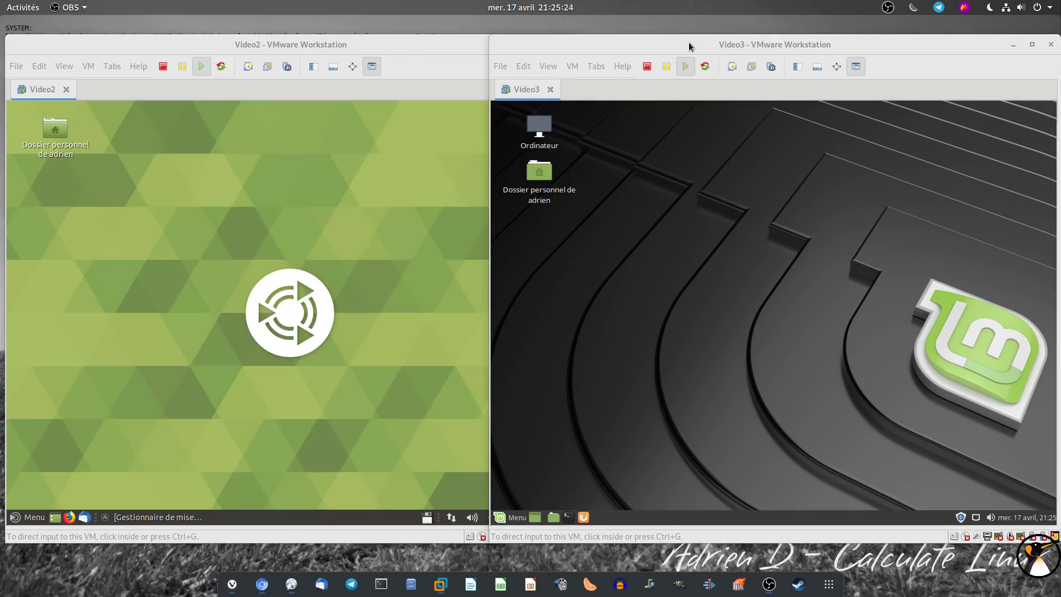
drag(707, 52, 692, 47)
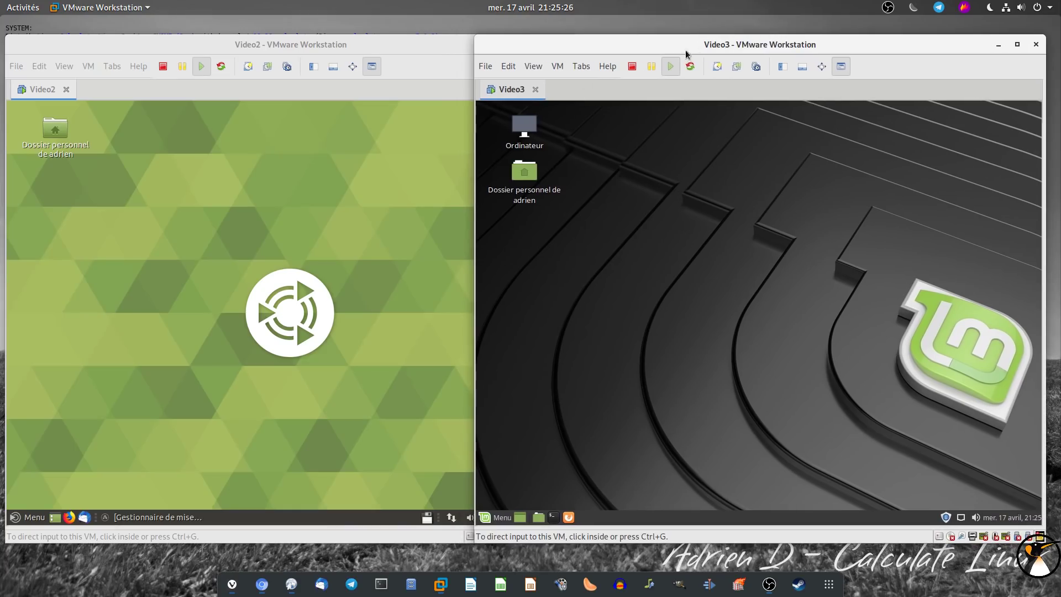
click(446, 445)
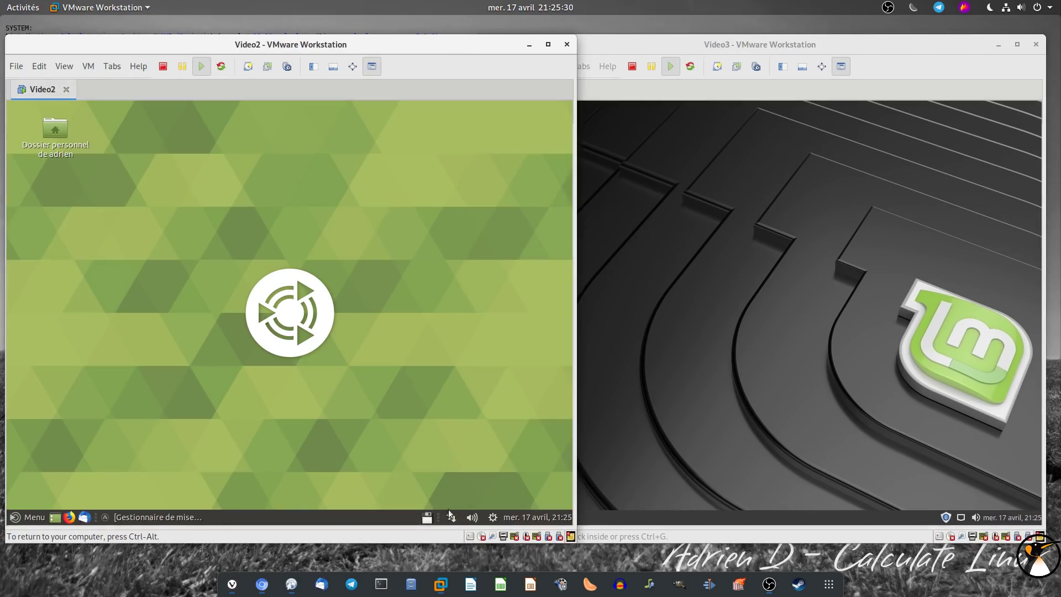
click(493, 517)
click(257, 430)
Start installing Ubuntu MATE's updates and open Linux Mint's Update Manager, authenticating with the password
click(180, 516)
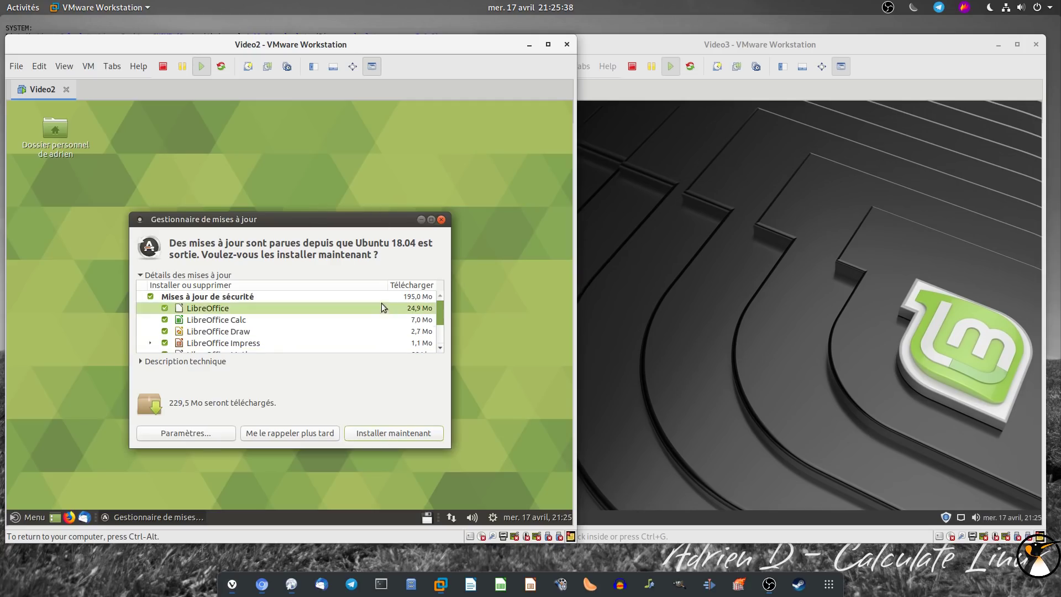
click(410, 435)
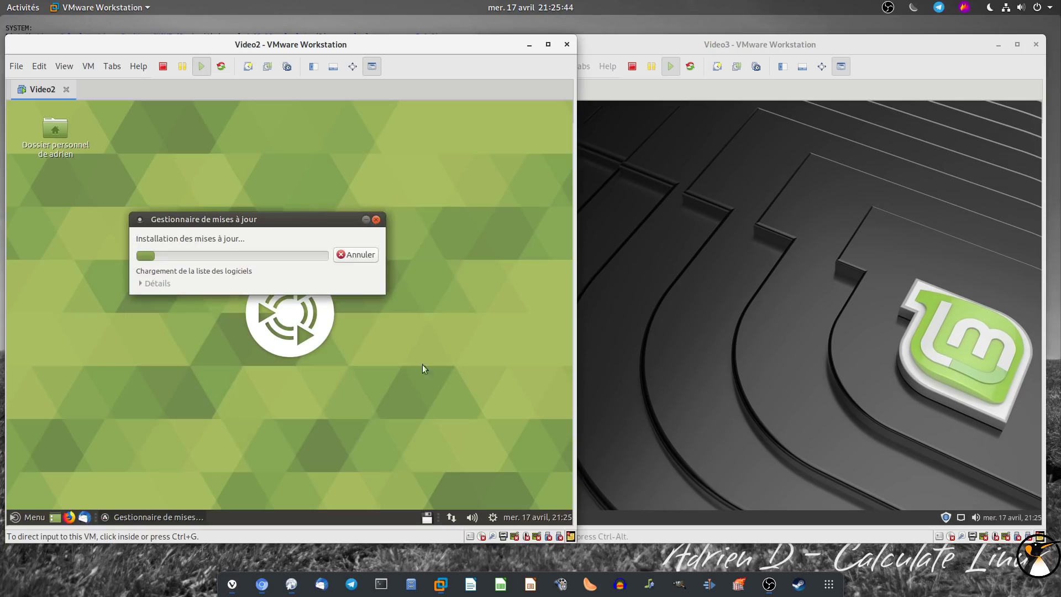
click(946, 519)
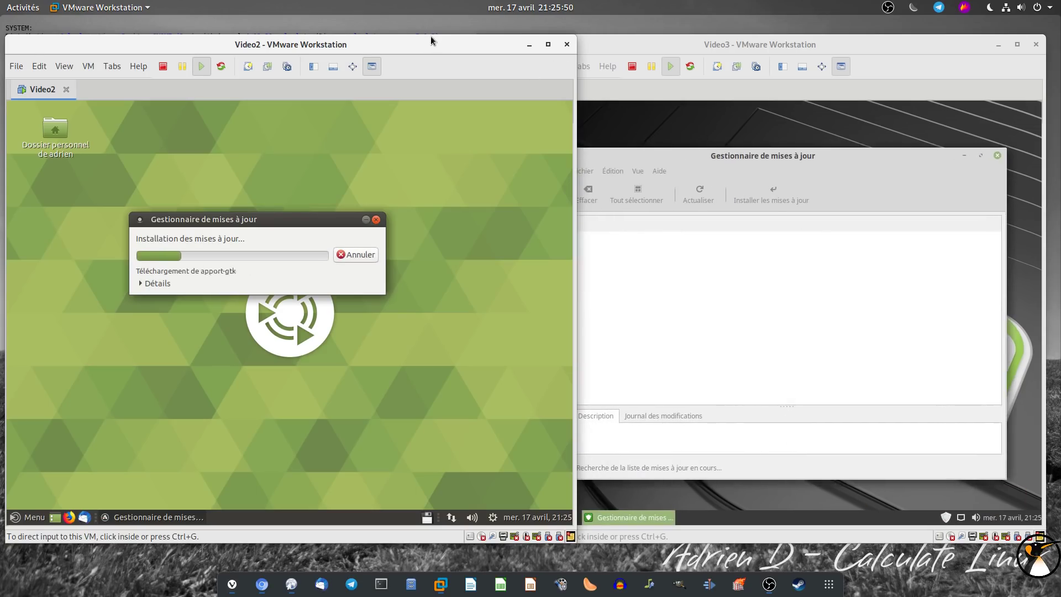
click(746, 44)
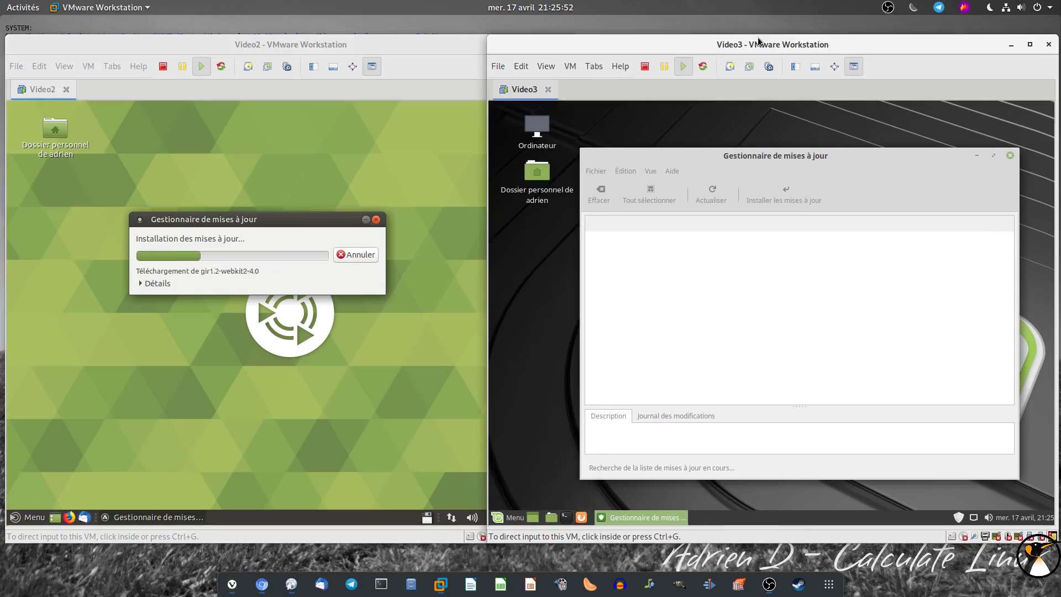
click(778, 197)
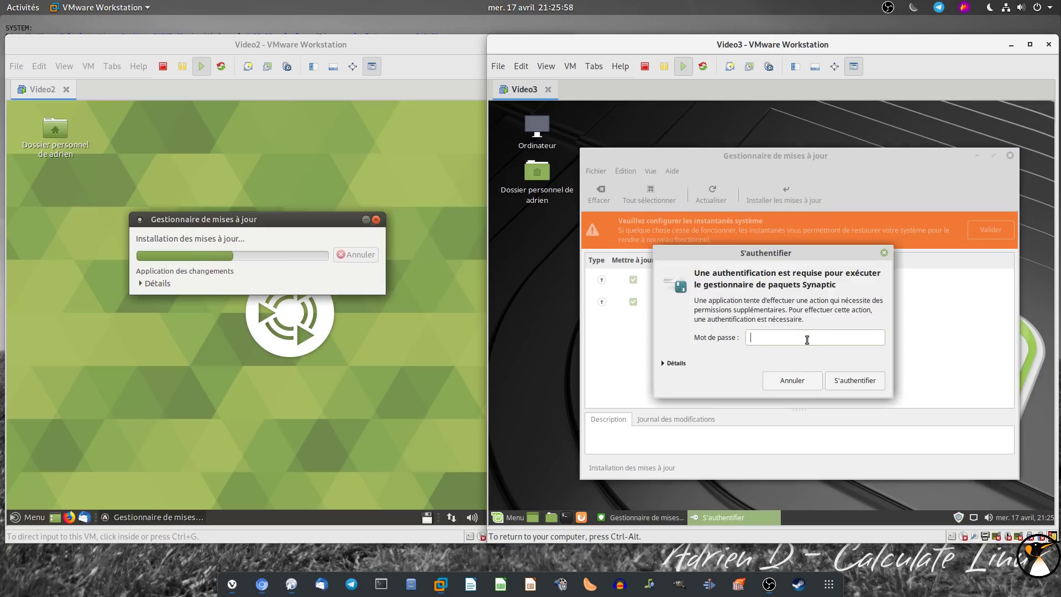
text(•)
key(Return)
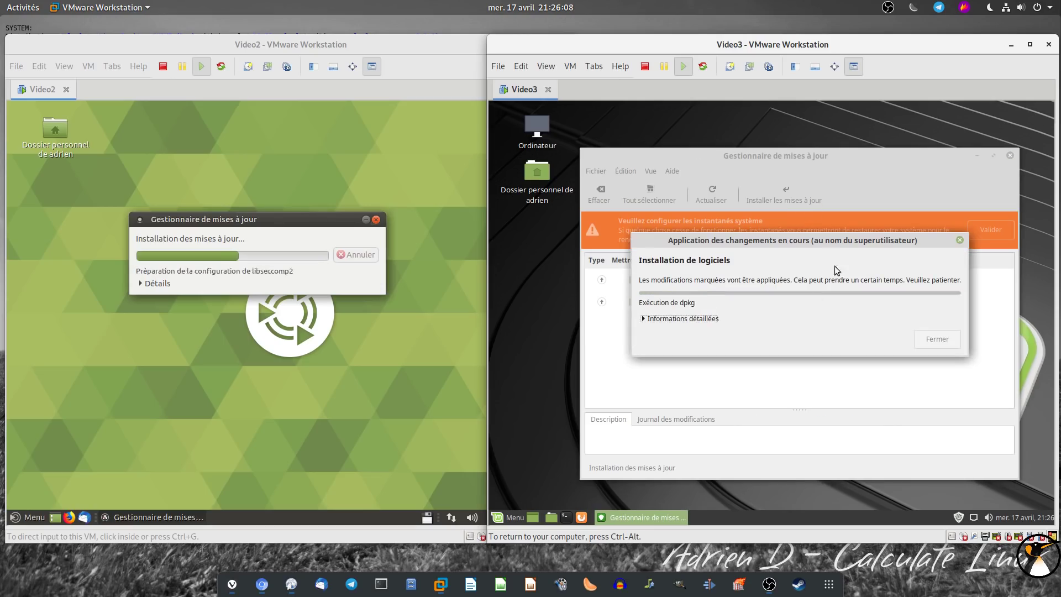
Install the 105 listed Linux Mint updates, accepting extra package changes and authenticating
drag(345, 47, 351, 46)
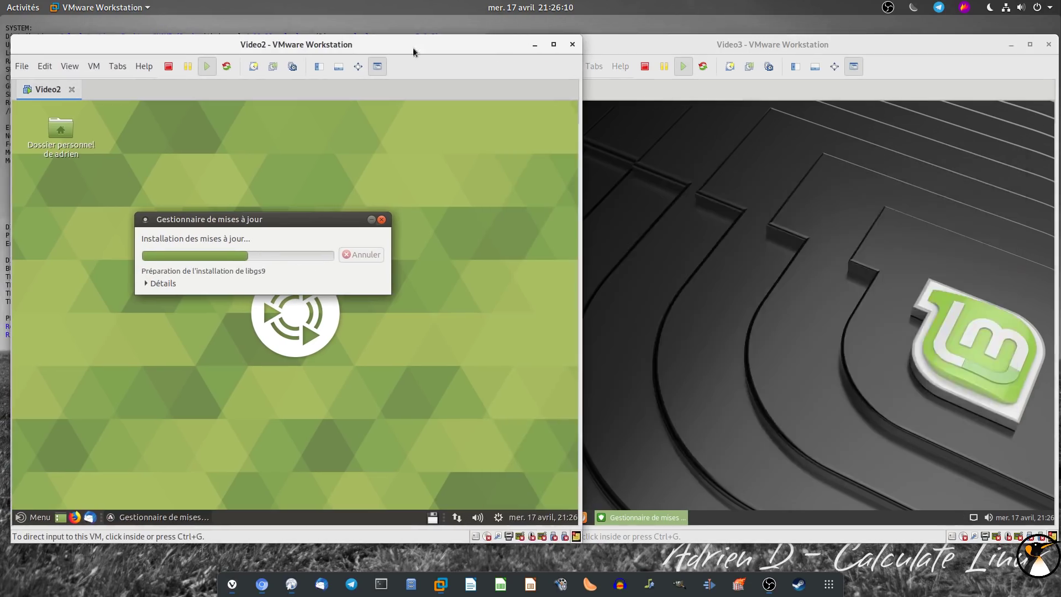
click(632, 51)
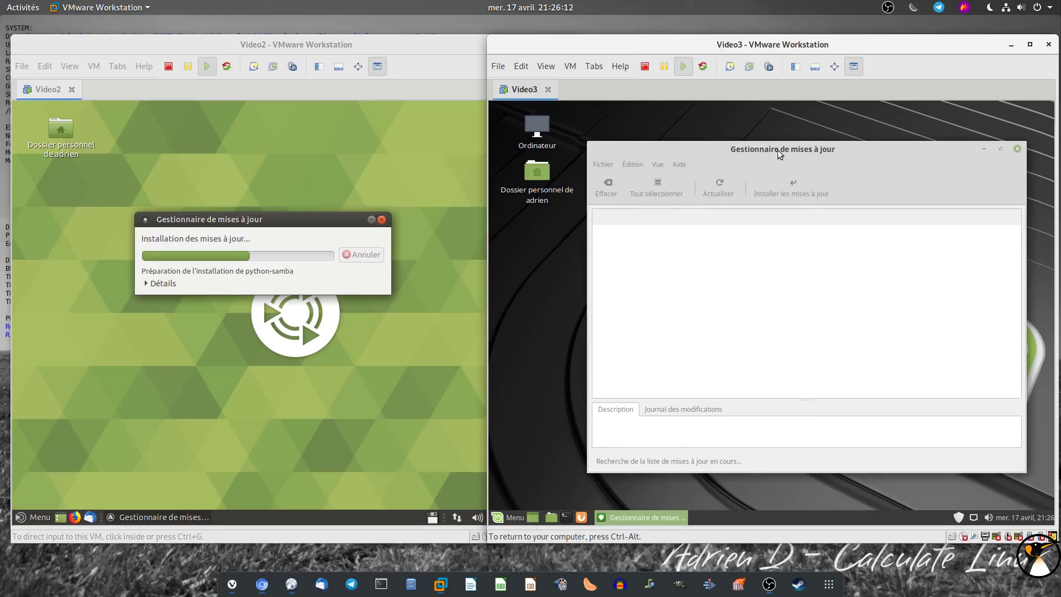
click(795, 191)
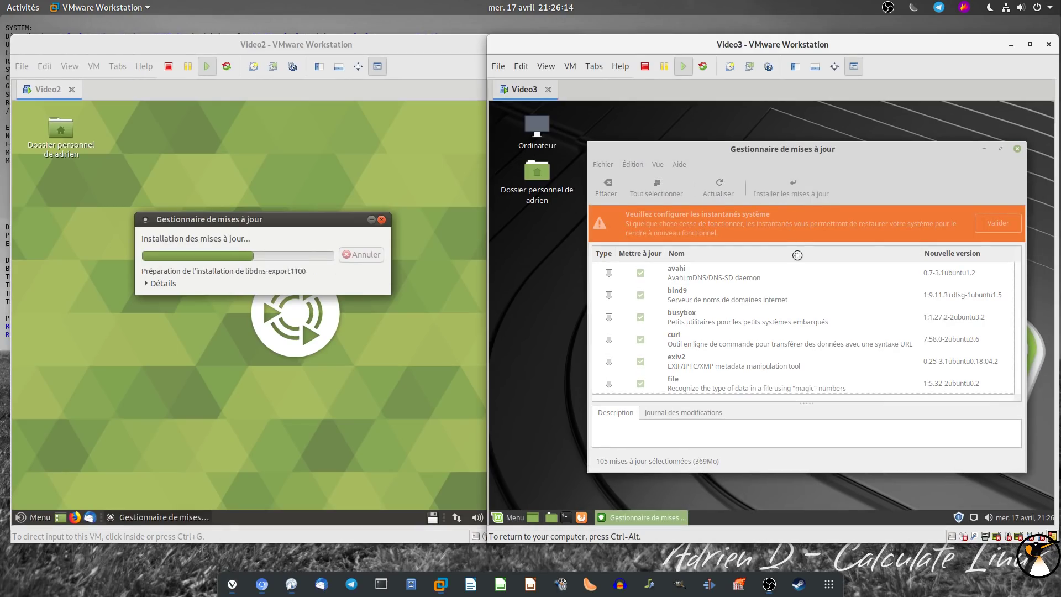
click(809, 410)
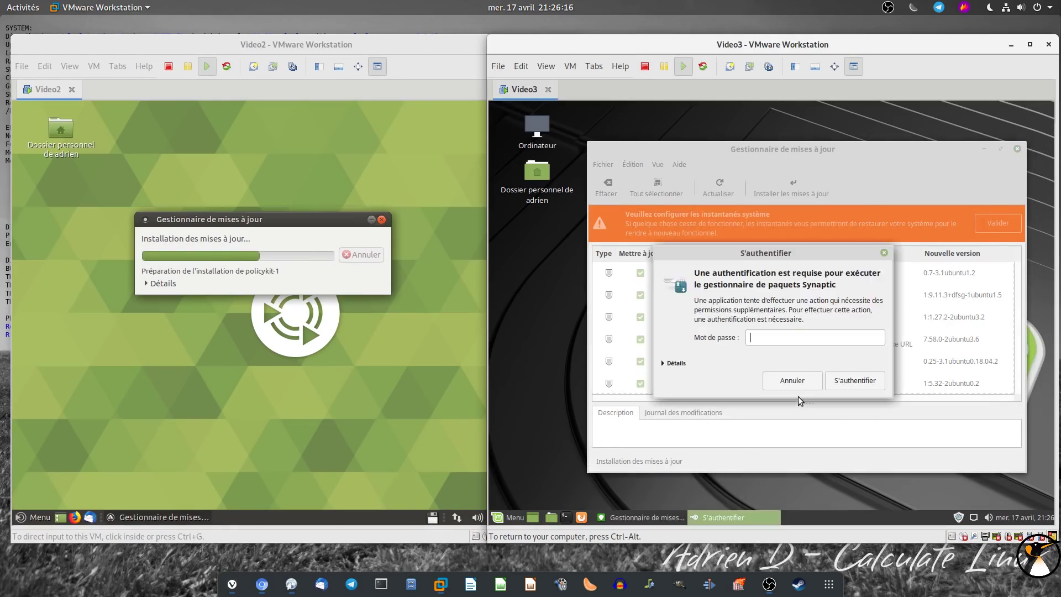
text(•)
key(Return)
click(107, 492)
click(36, 517)
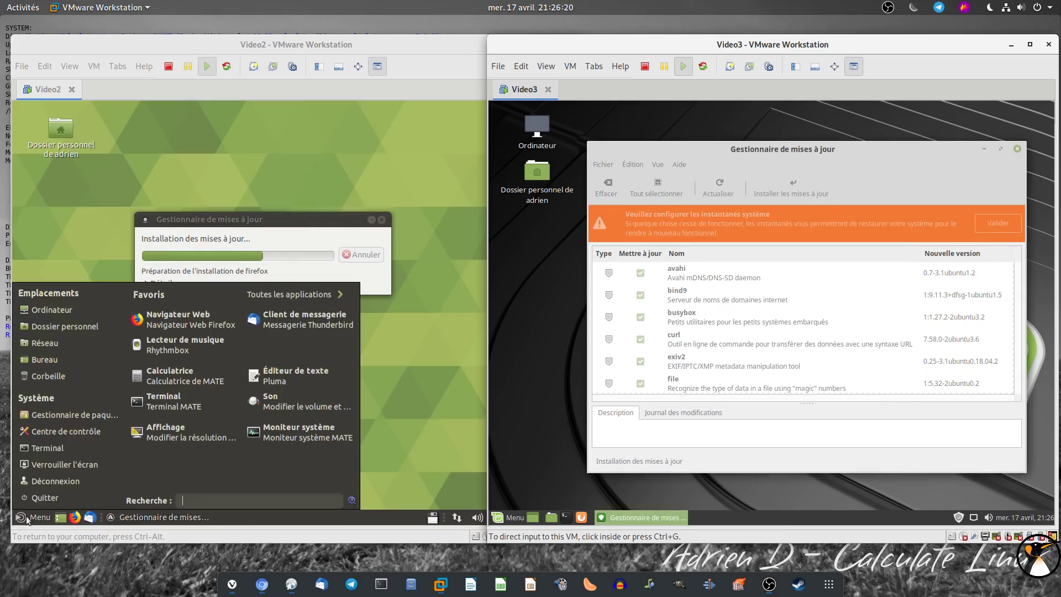
Open the Control Center in both VMs and launch Ubuntu MATE's Apparence preferences
click(68, 435)
click(507, 518)
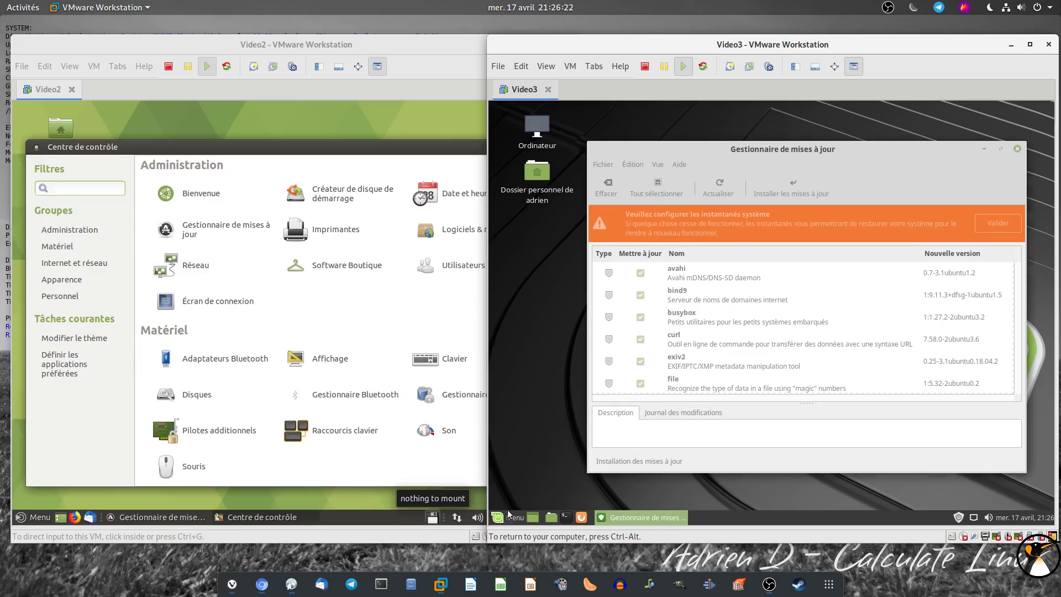
click(526, 418)
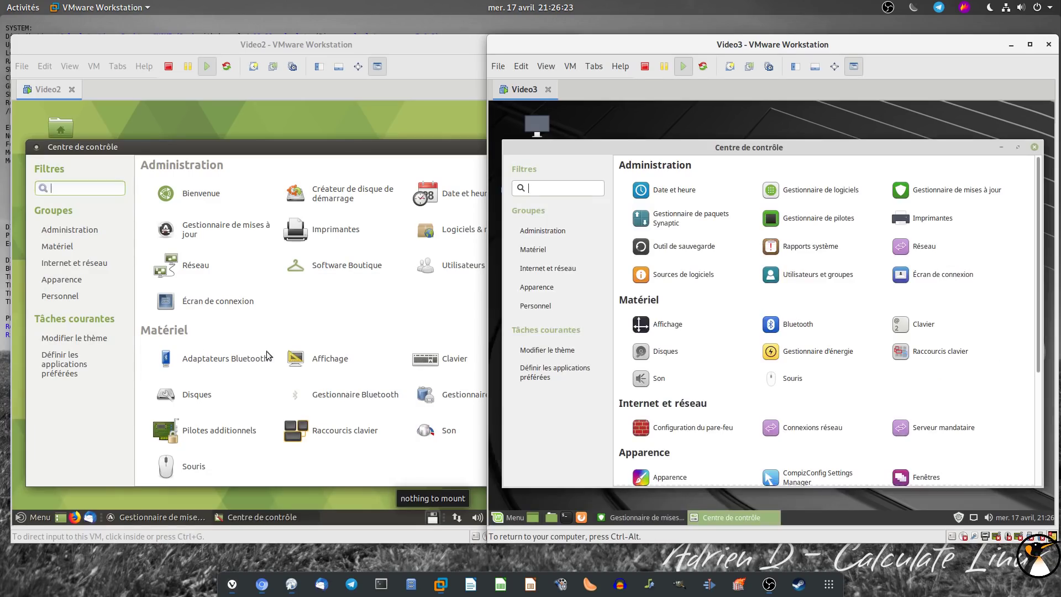
scroll(219, 341, down, 5)
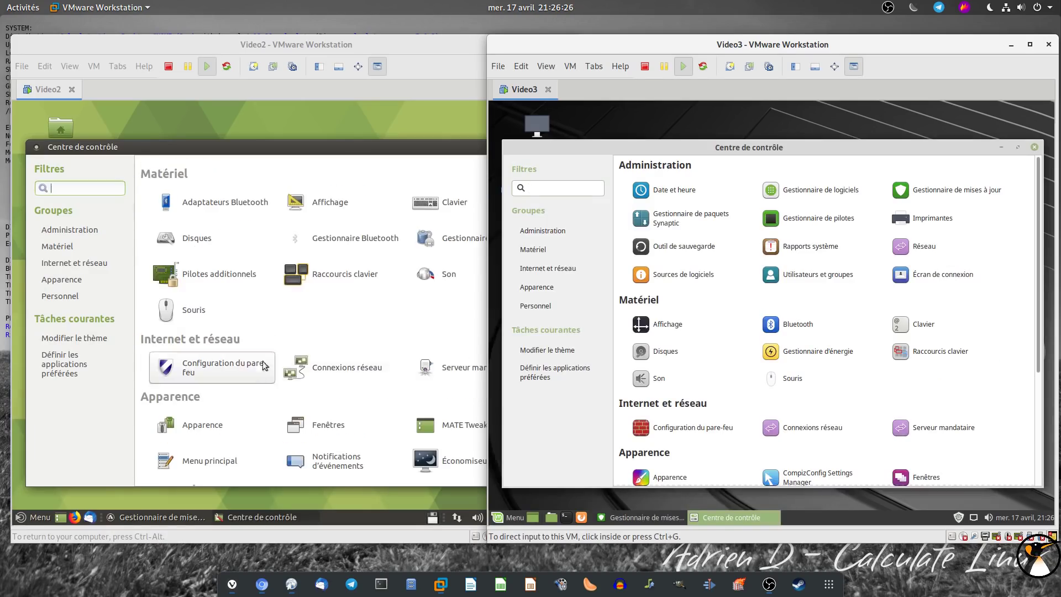
click(216, 424)
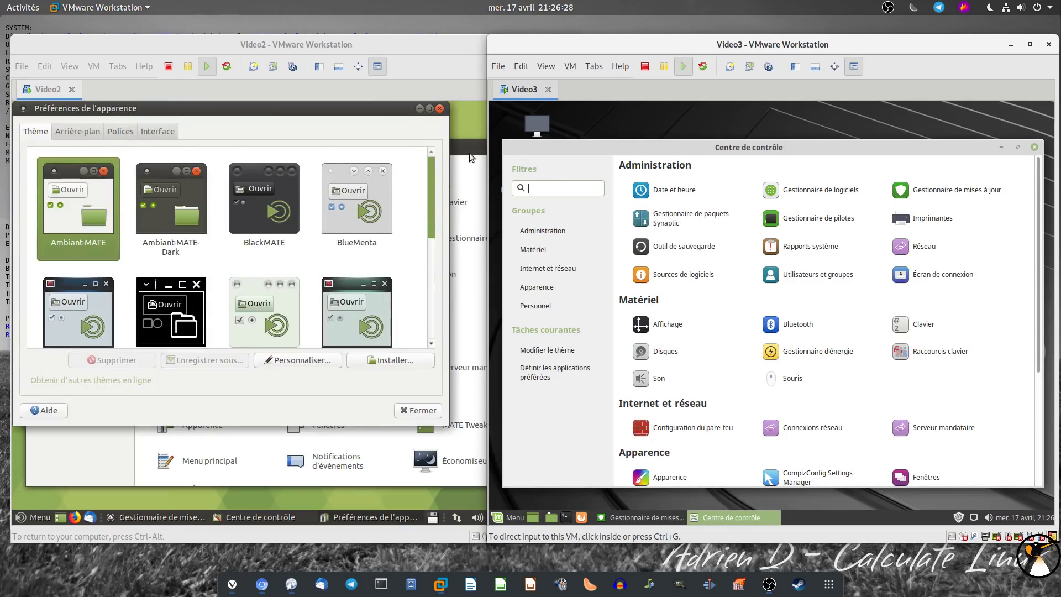
Close Ubuntu's Control Center and arrange both Préférences de l'apparence windows side by side
drag(467, 150, 326, 154)
click(414, 152)
drag(355, 110, 356, 148)
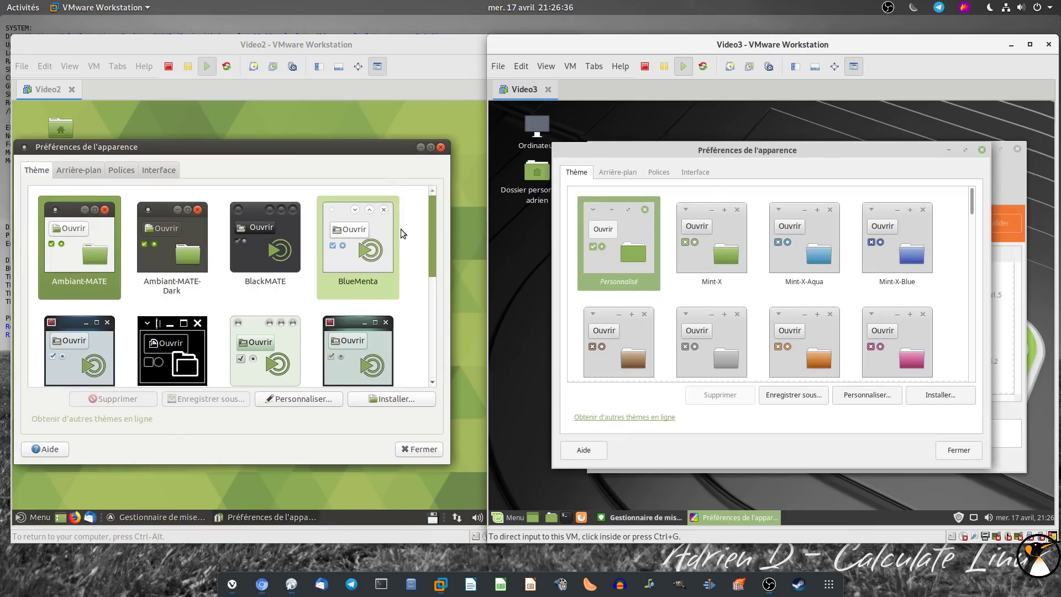
drag(280, 147, 288, 142)
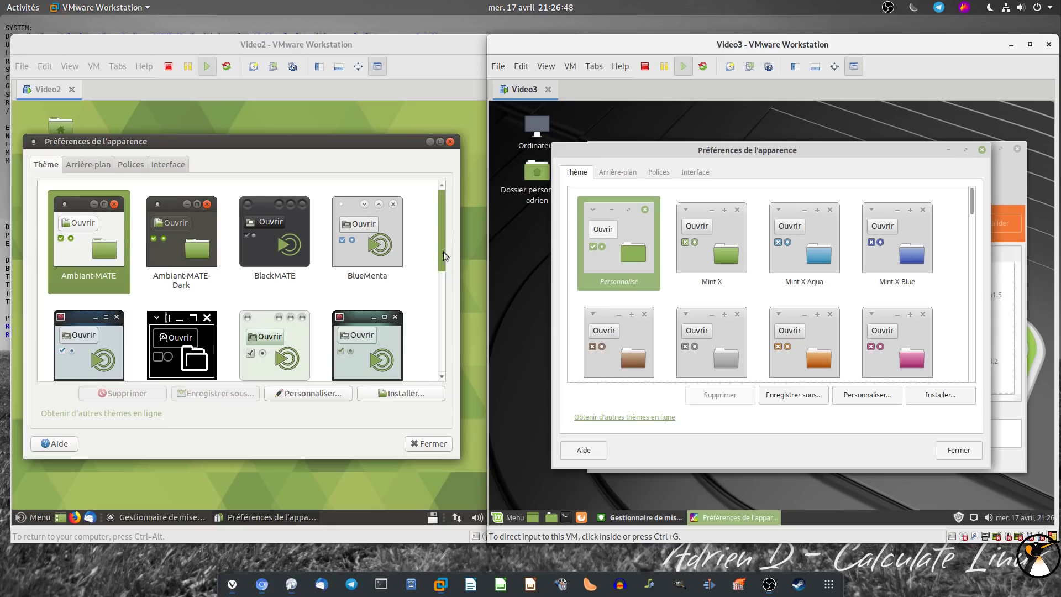
drag(437, 261, 433, 234)
drag(972, 200, 972, 200)
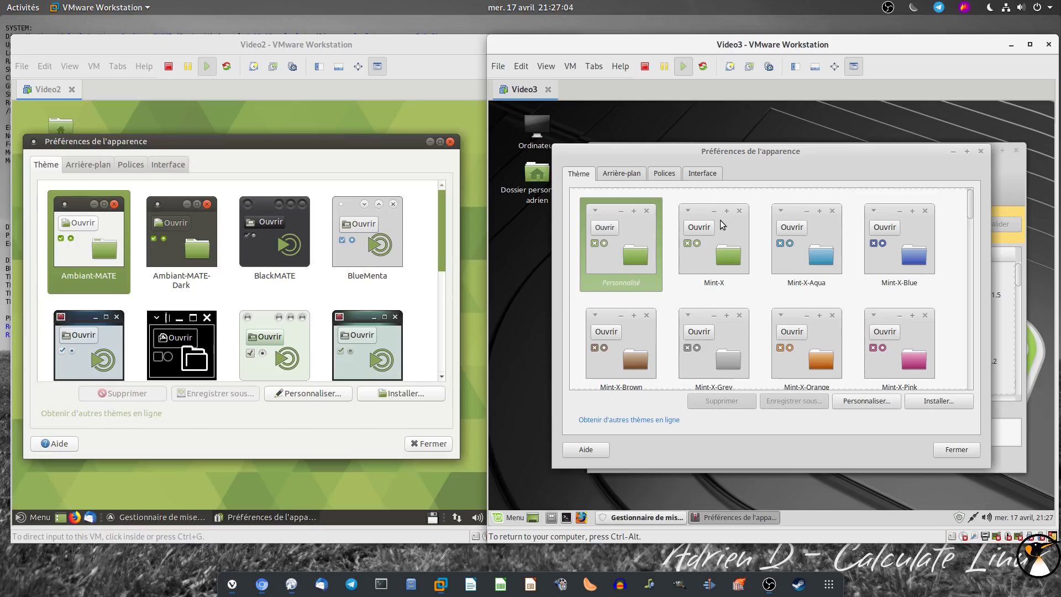
Try the Mint-X-Aqua, Mint-X-Pink, Mint-X-Orange and Mint-X-Grey themes in Linux Mint
click(822, 257)
mouse_move(970, 211)
mouse_down()
mouse_move(967, 237)
mouse_move(967, 224)
mouse_up()
click(899, 287)
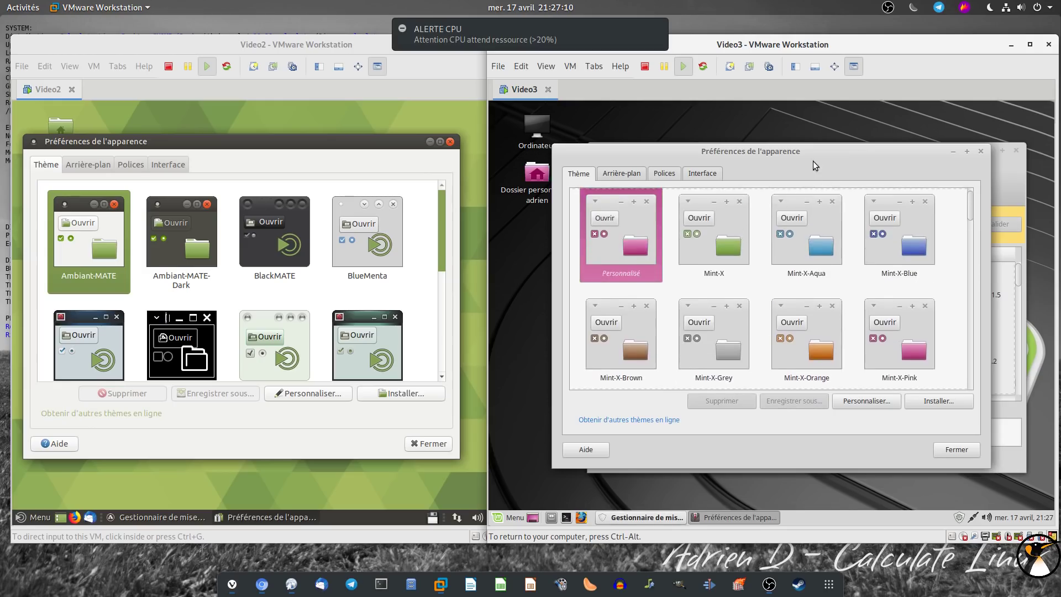
drag(816, 155, 847, 162)
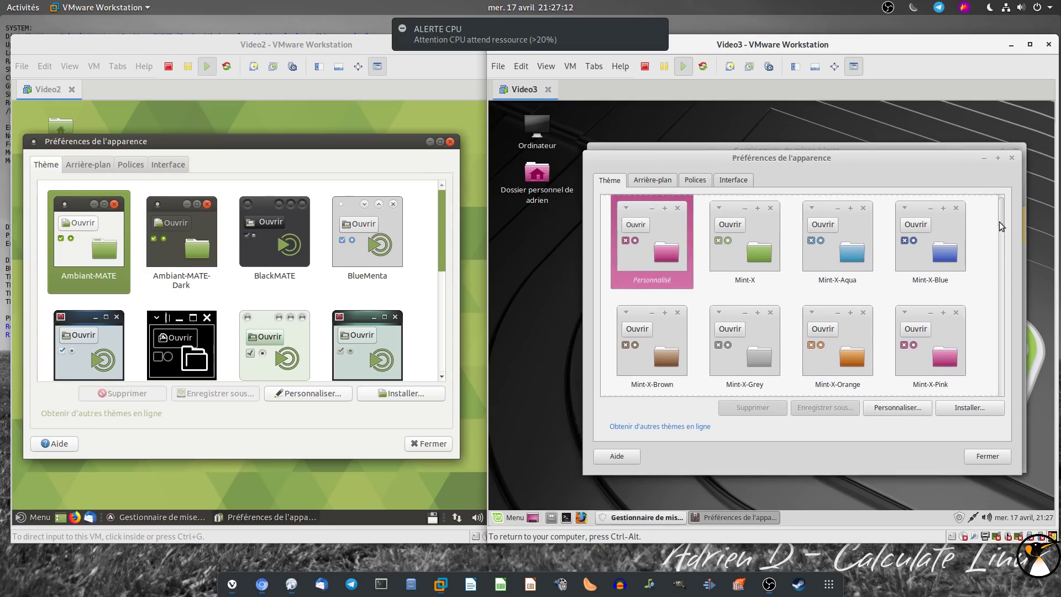
drag(999, 221, 999, 237)
click(825, 264)
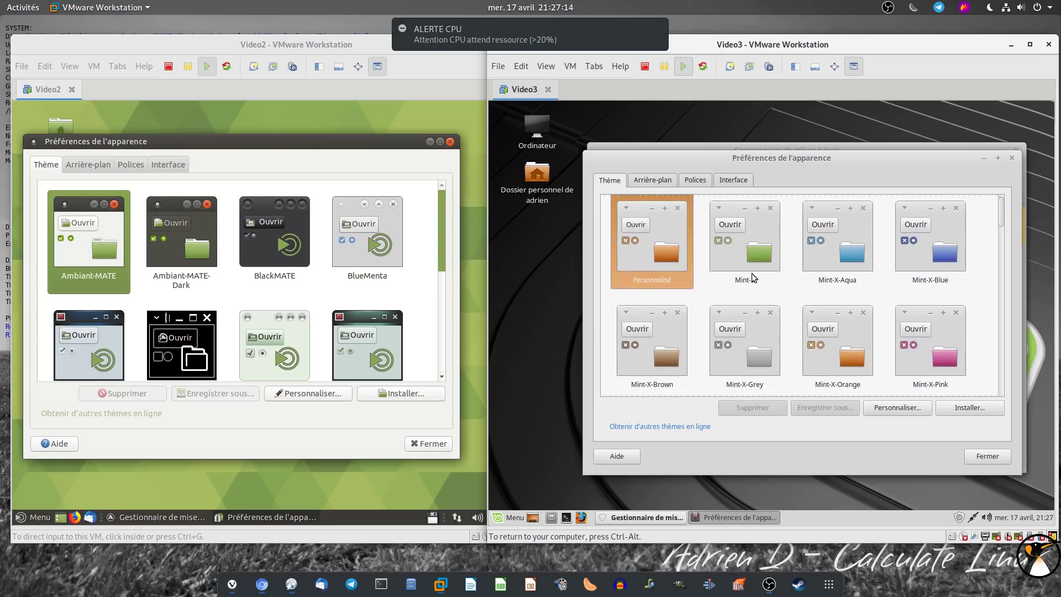
click(753, 356)
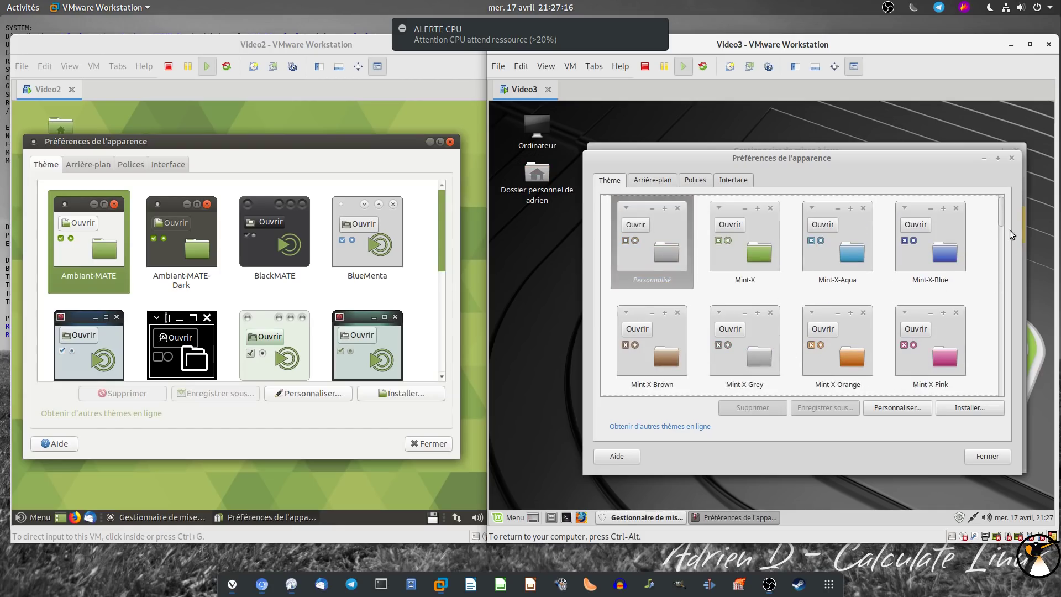
Try Mint-Y-Aqua and Mint-Y-Dark-Purple, settle on Mint-Y, and close Ubuntu MATE's appearance window
drag(1001, 218, 993, 256)
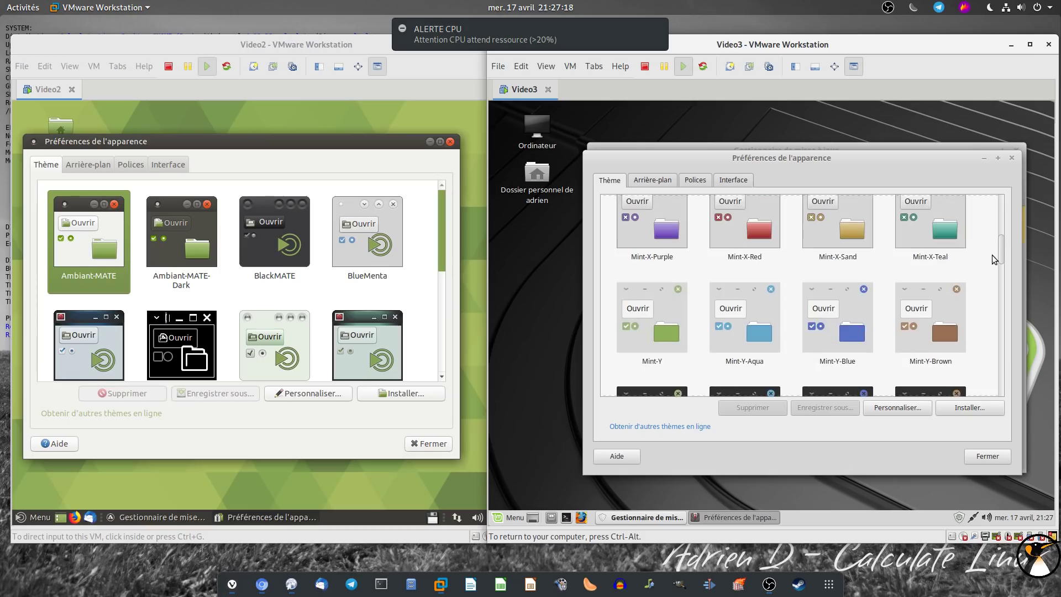
click(750, 335)
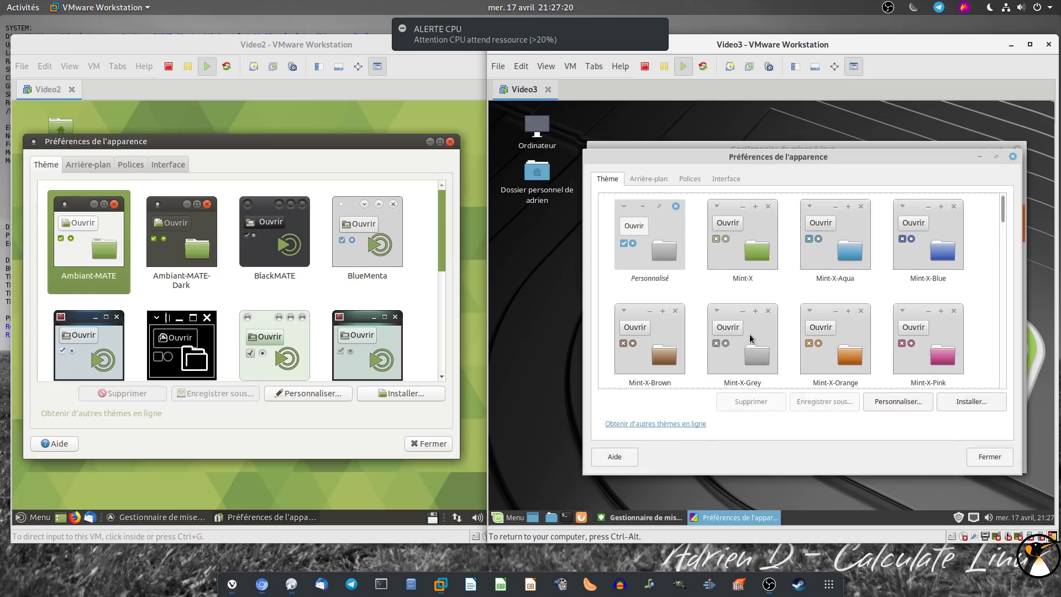
drag(1002, 220, 974, 332)
click(844, 331)
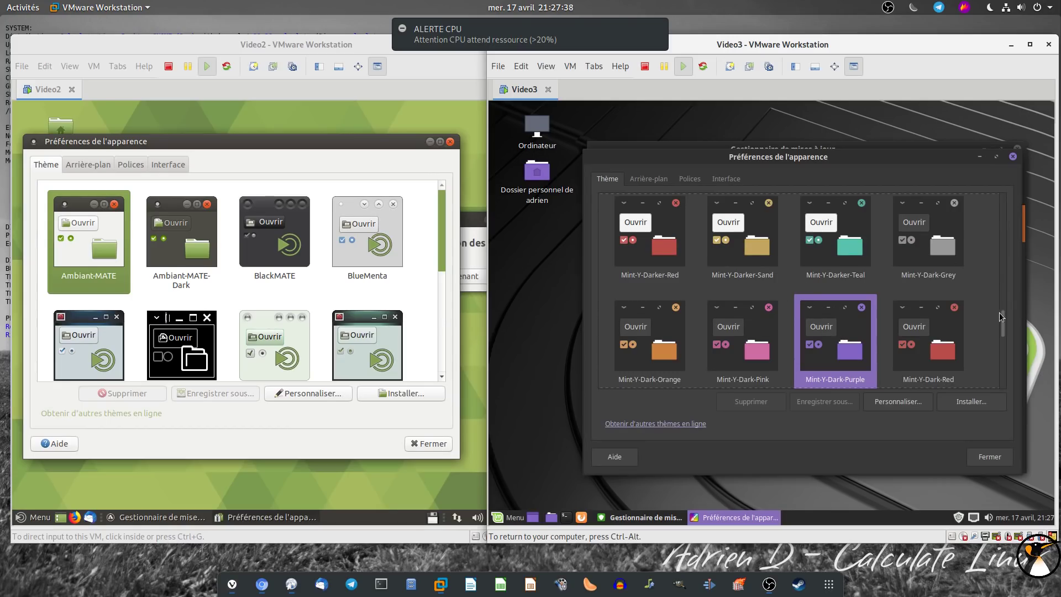
drag(1003, 320, 998, 245)
click(665, 274)
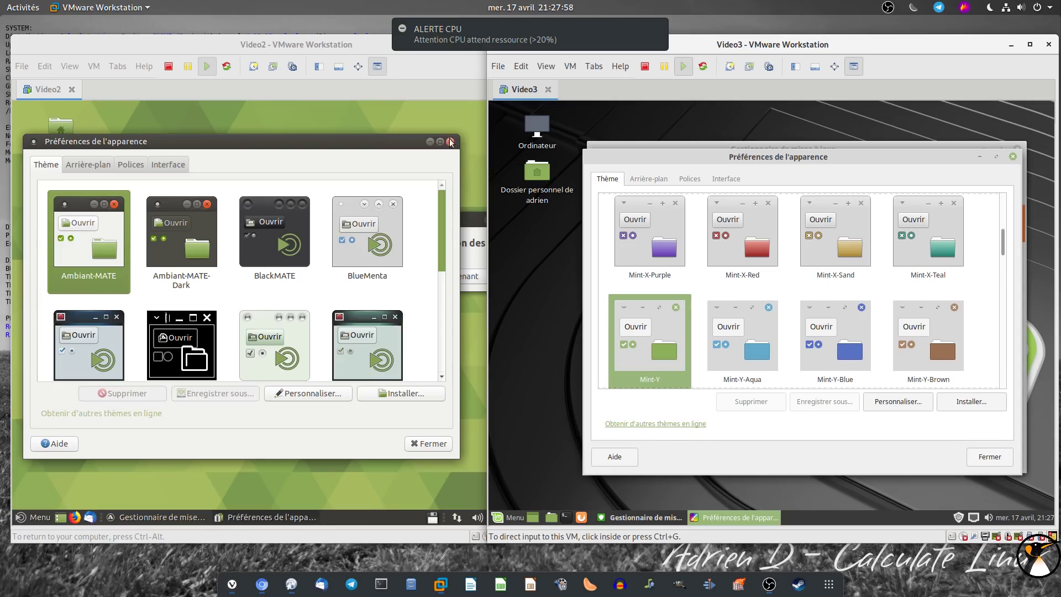
click(450, 142)
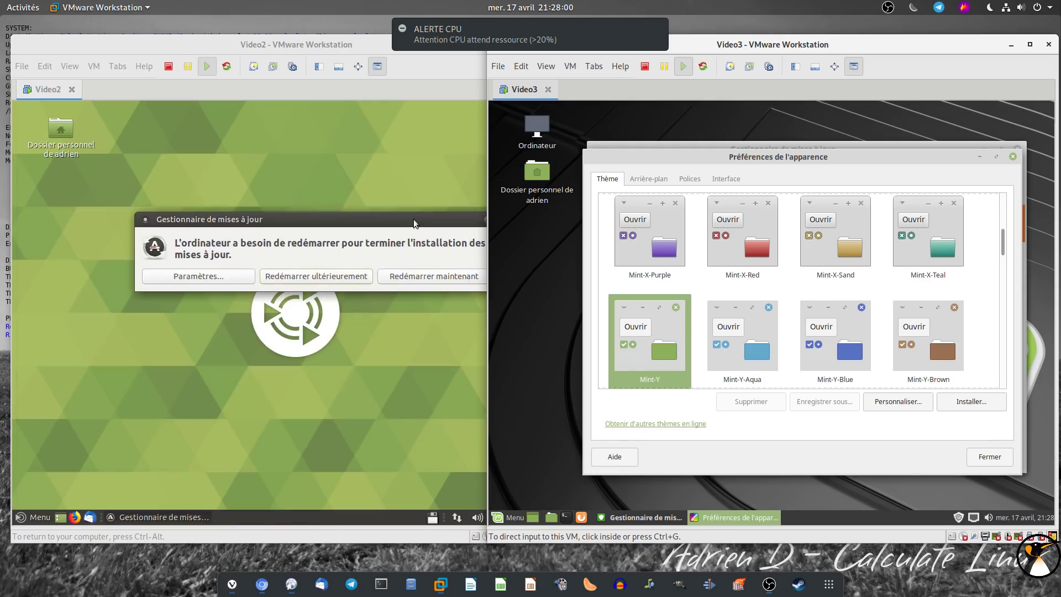
Restart Ubuntu MATE to finish updates and close Mint's appearance preferences
drag(413, 219, 362, 212)
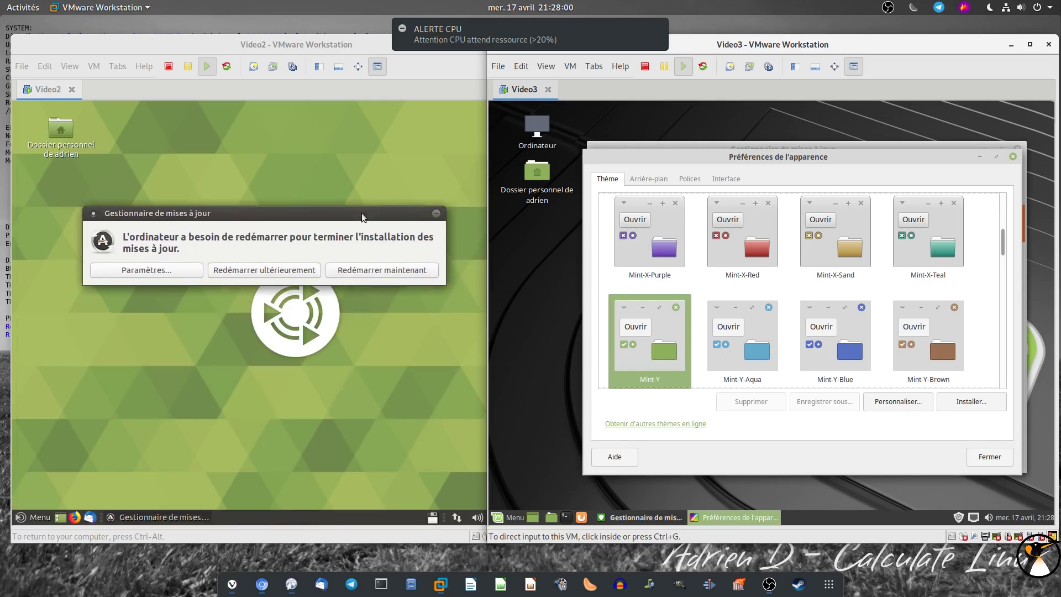
click(365, 275)
click(990, 458)
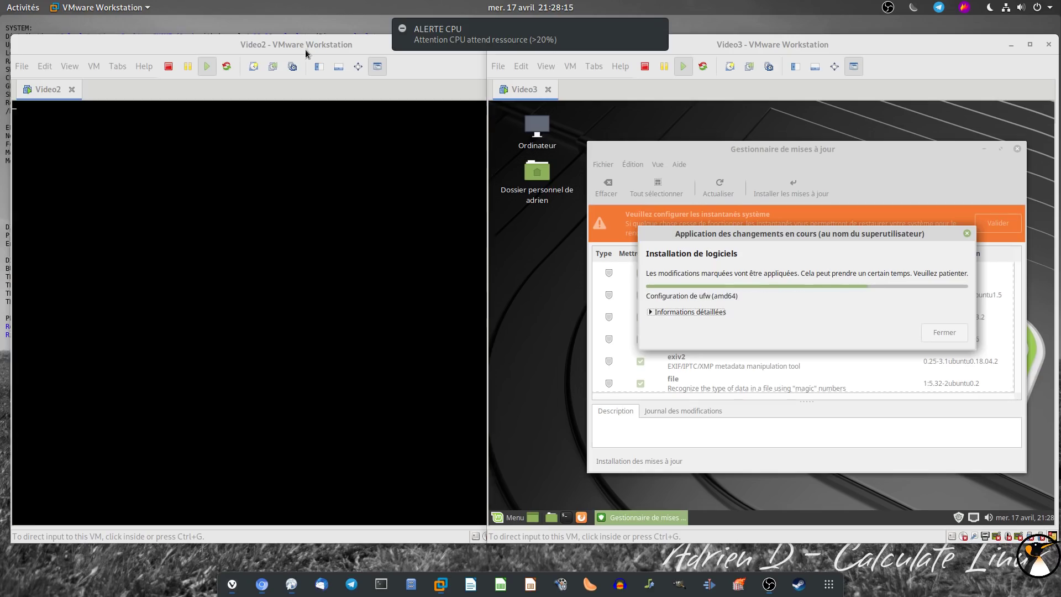
Reposition both VM windows and log back in to Ubuntu MATE at its password prompt
drag(306, 51, 299, 68)
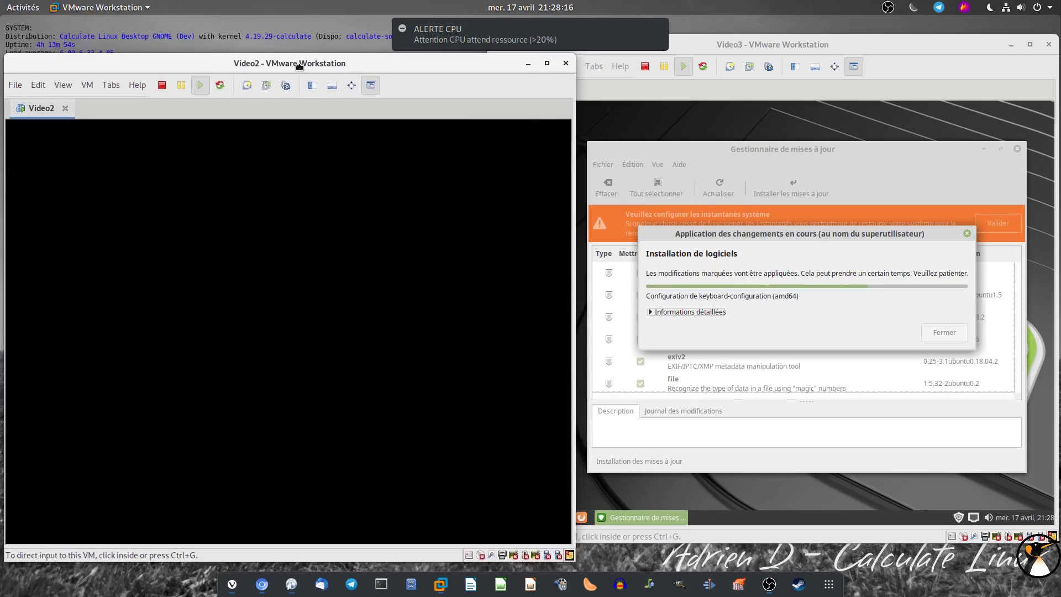
drag(769, 44, 769, 63)
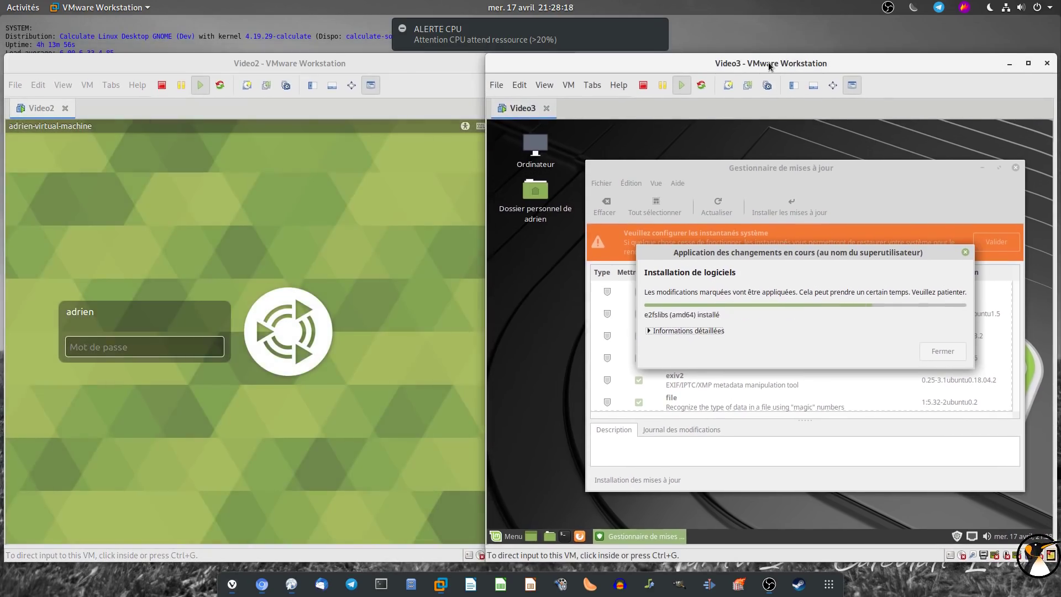
click(142, 342)
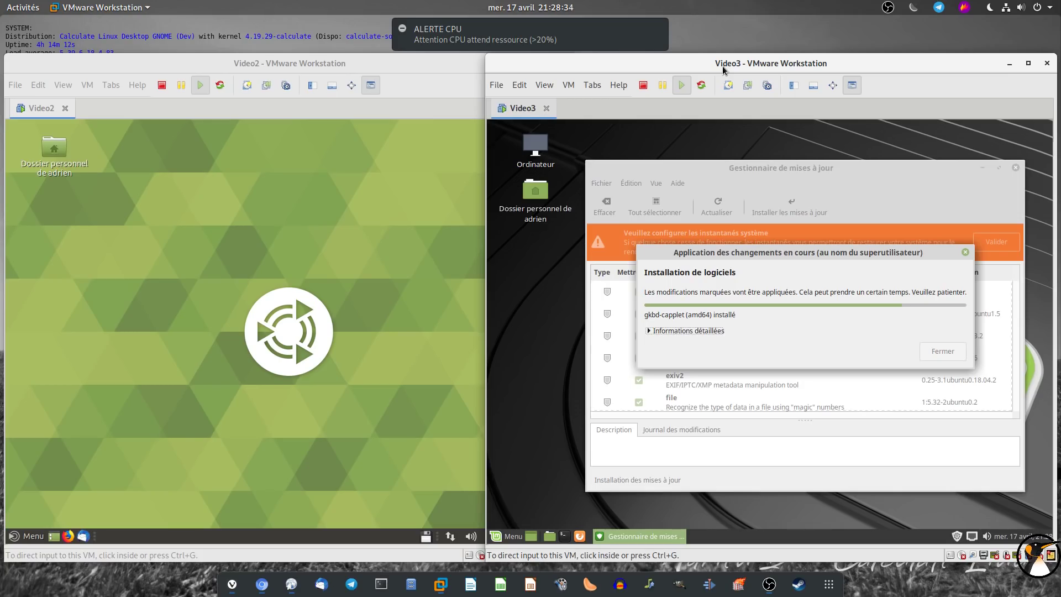
click(402, 497)
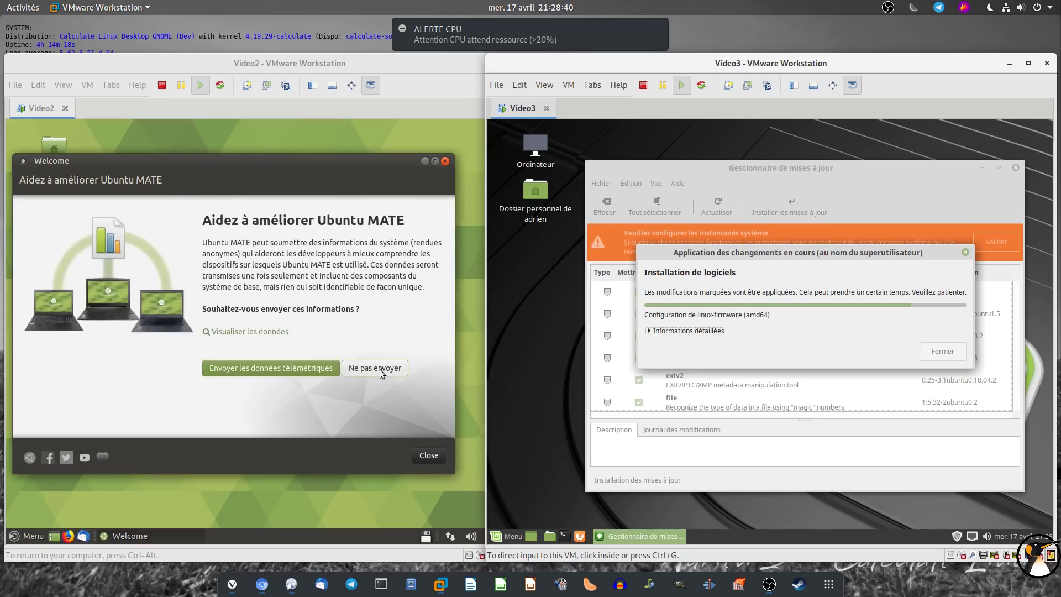
Decline telemetry in Ubuntu MATE's Welcome window, stop it launching at login, and close it
click(380, 369)
click(242, 455)
click(429, 459)
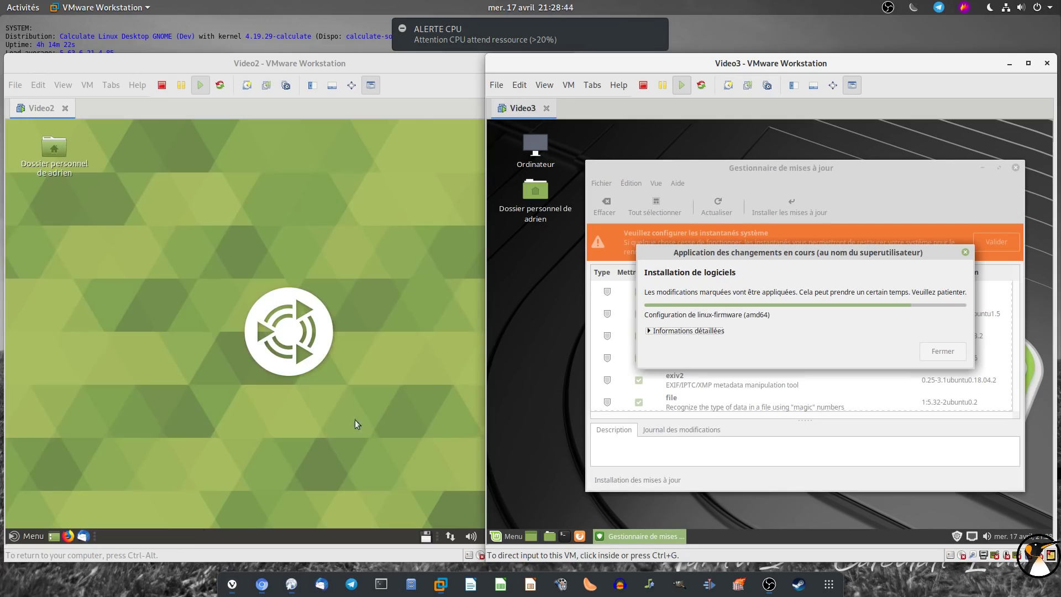
Shut down Ubuntu MATE via Menu > Quitter > Éteindre
click(35, 540)
click(40, 517)
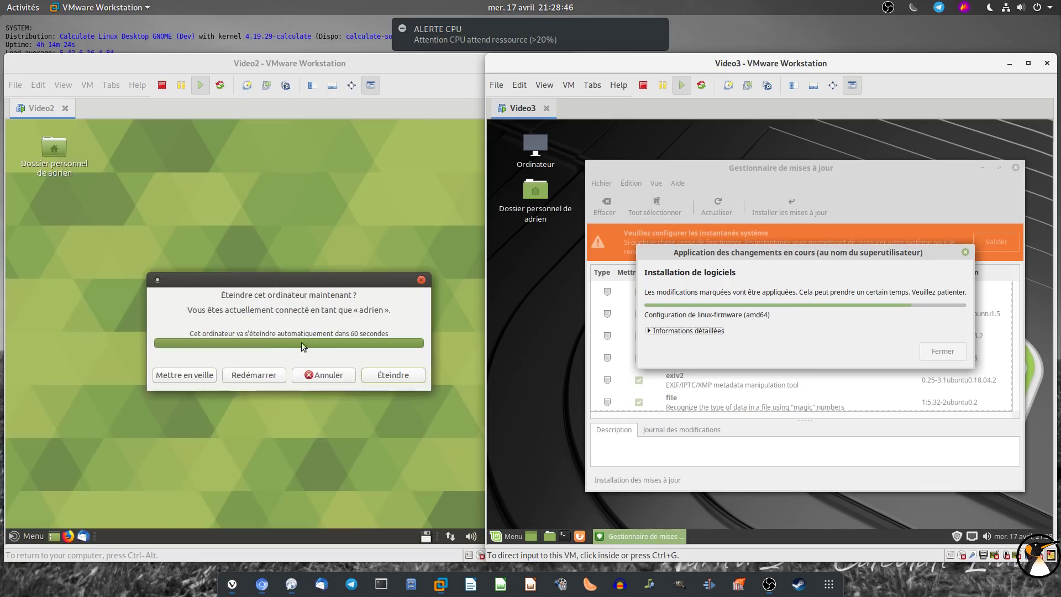
click(378, 374)
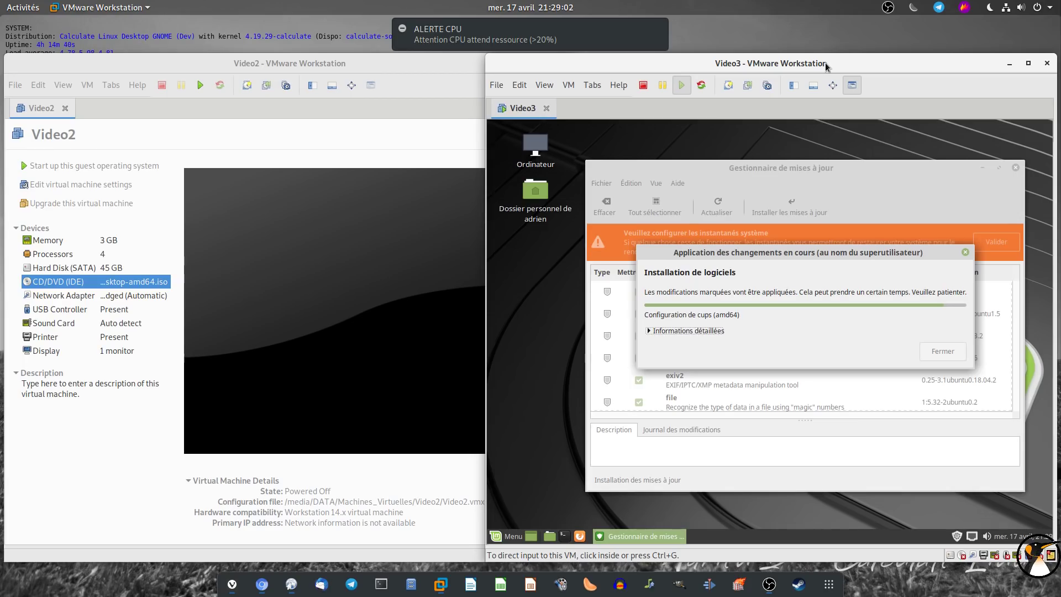
Release the VM with Alt+Tab while Ubuntu MATE powers off and Mint finishes updating
key(alt+Tab)
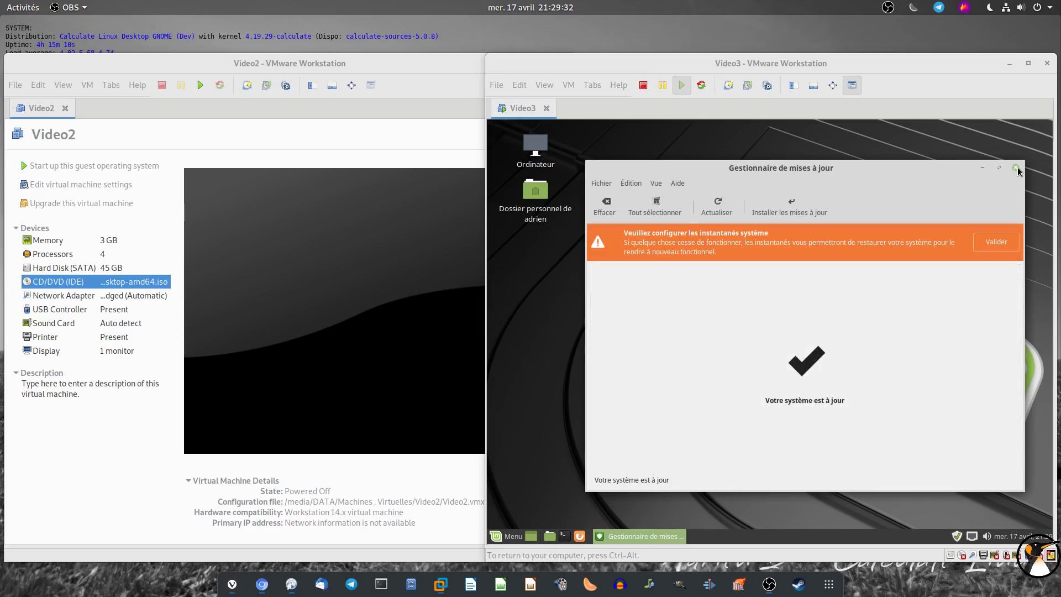
Close Mint's finished update manager, restart Linux Mint via Menu > Quitter > Redémarrer, and log back in
click(1016, 167)
click(511, 534)
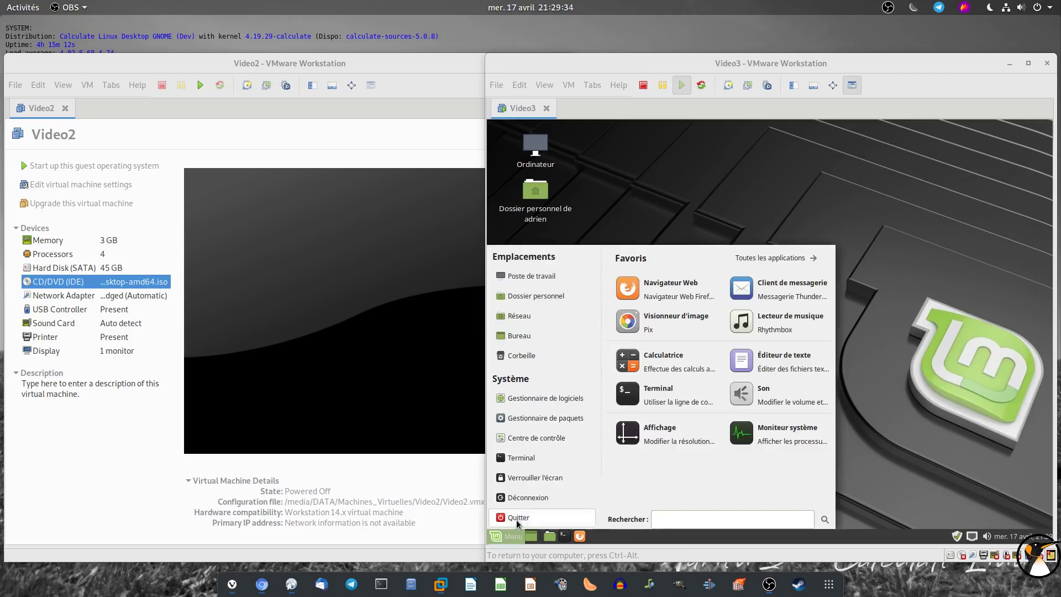
click(514, 517)
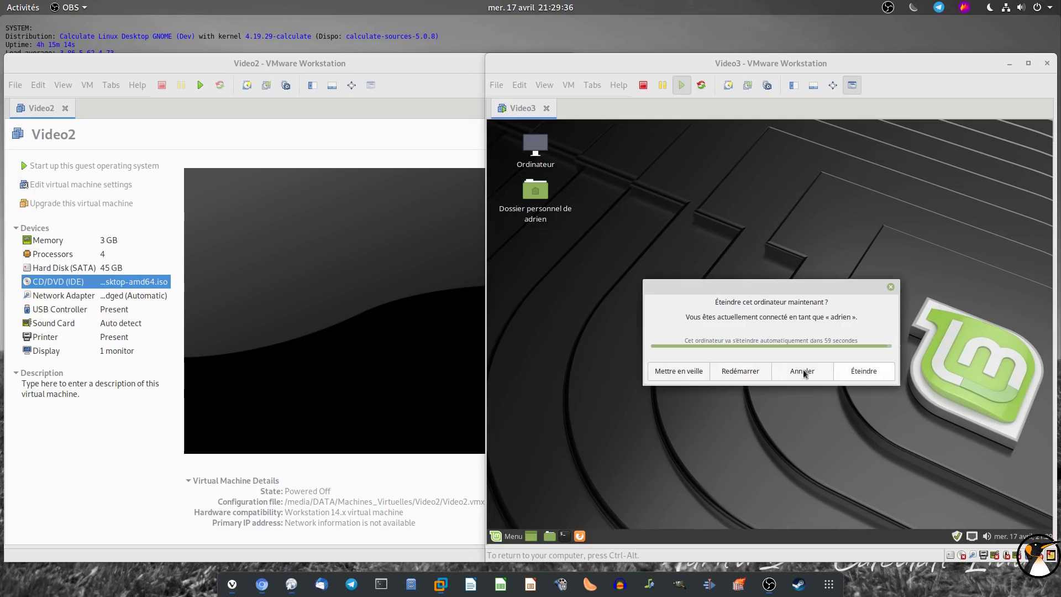
click(864, 370)
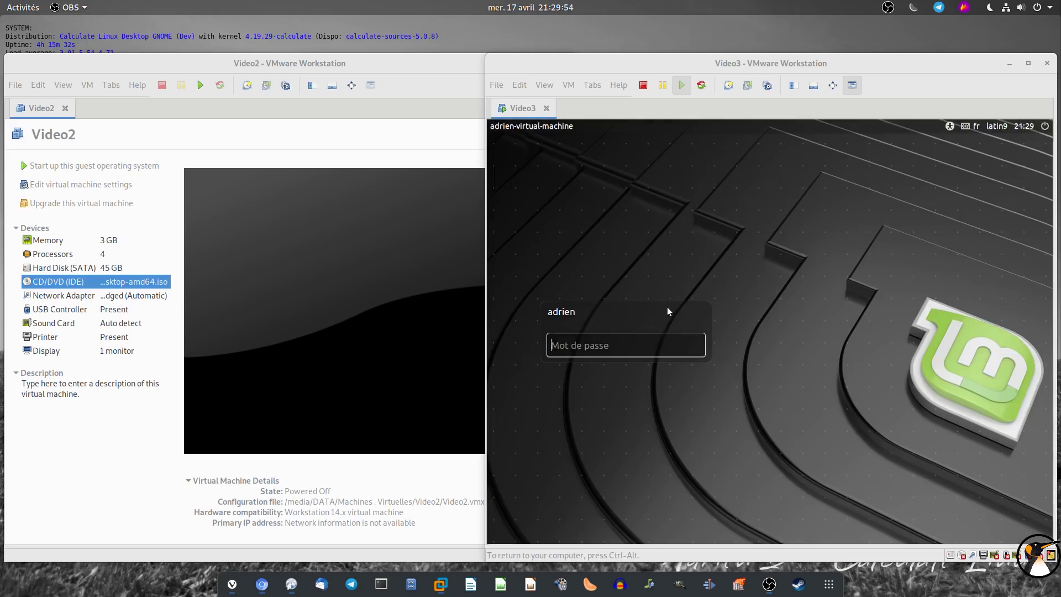
key(Return)
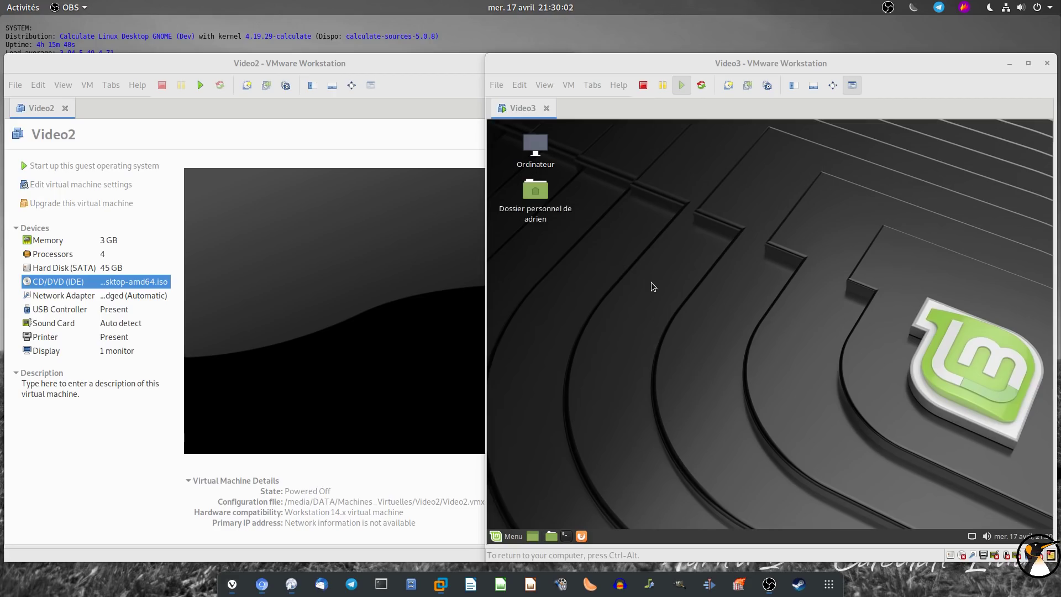
click(508, 539)
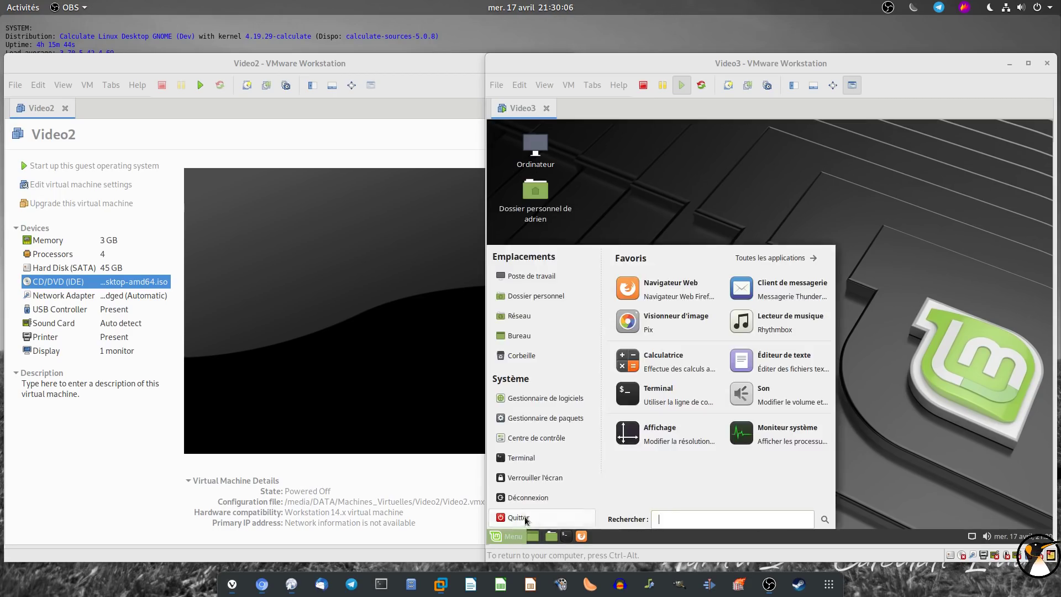
Shut down Linux Mint, then power the Video3 VM back on
click(507, 516)
click(865, 374)
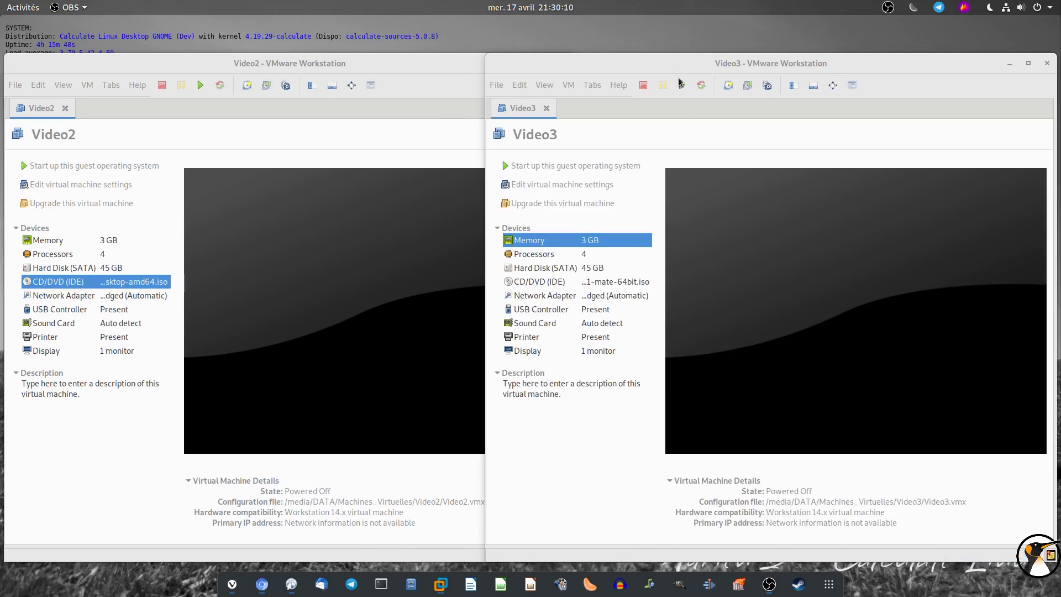
drag(653, 66, 583, 54)
click(253, 94)
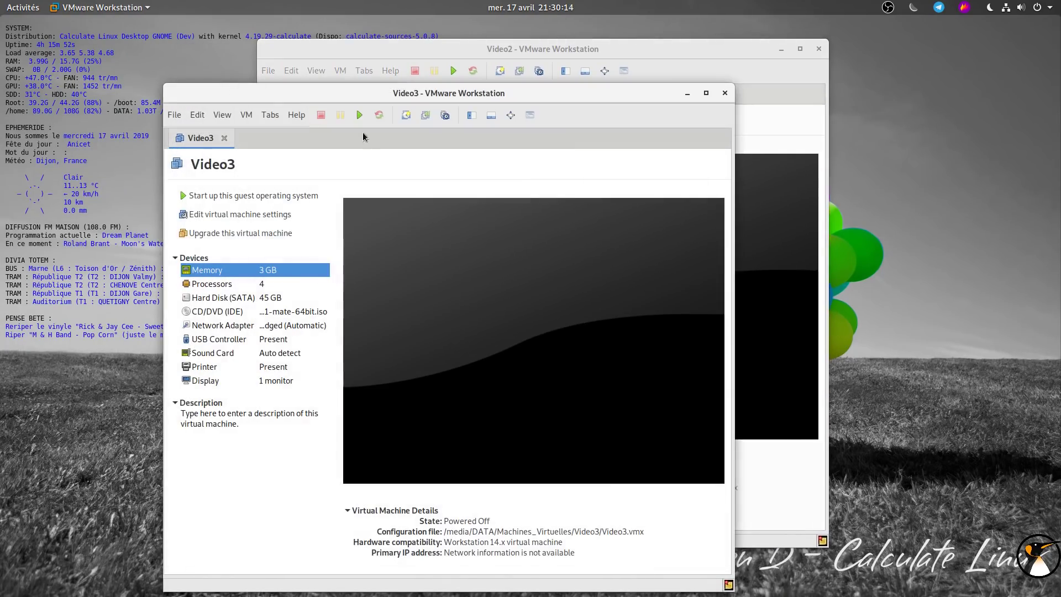
click(360, 115)
Arrange the Video2 and Video3 windows side by side, enlarging Video2
click(450, 73)
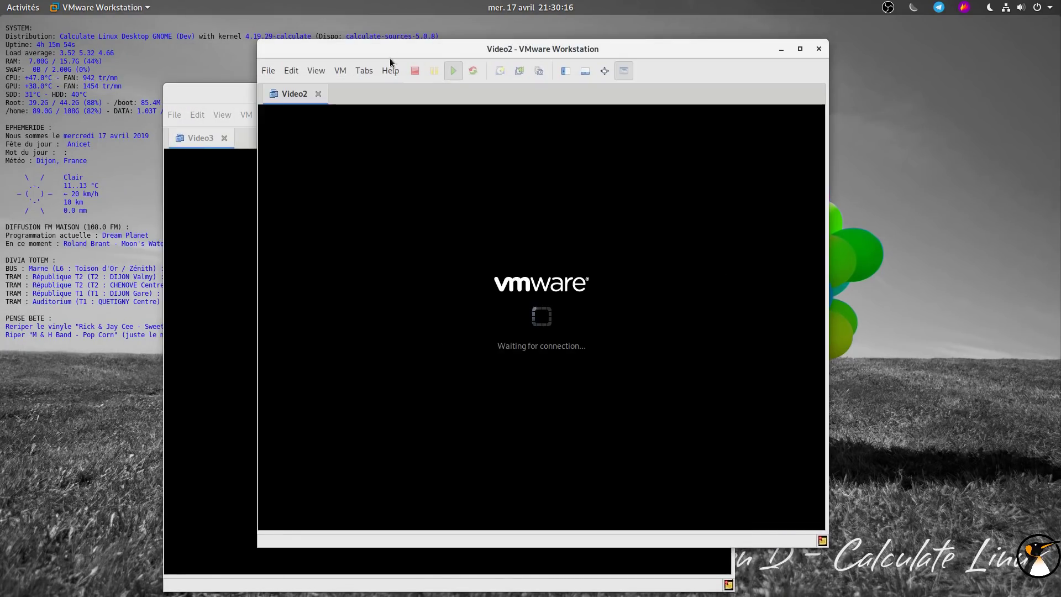
drag(450, 52, 236, 32)
drag(456, 97, 746, 42)
click(396, 323)
drag(407, 394, 623, 554)
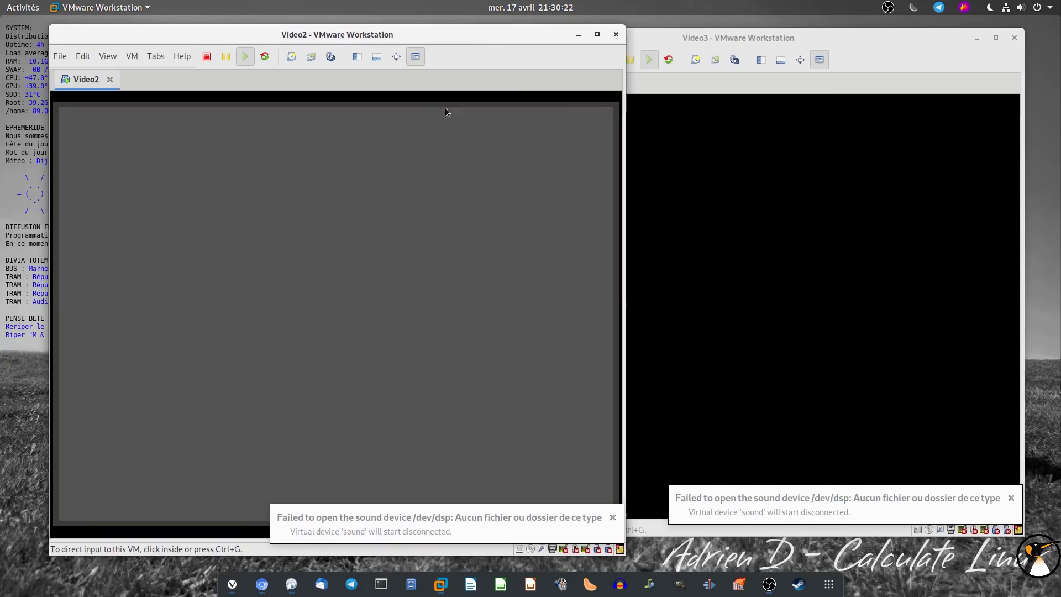
drag(718, 39, 753, 39)
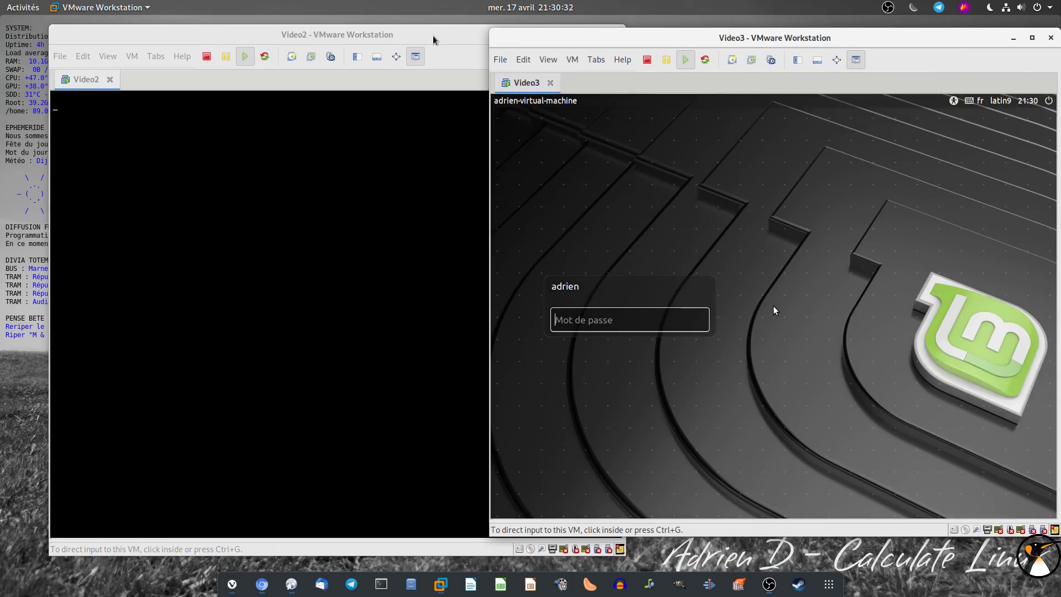
drag(433, 36, 404, 38)
drag(657, 41, 624, 43)
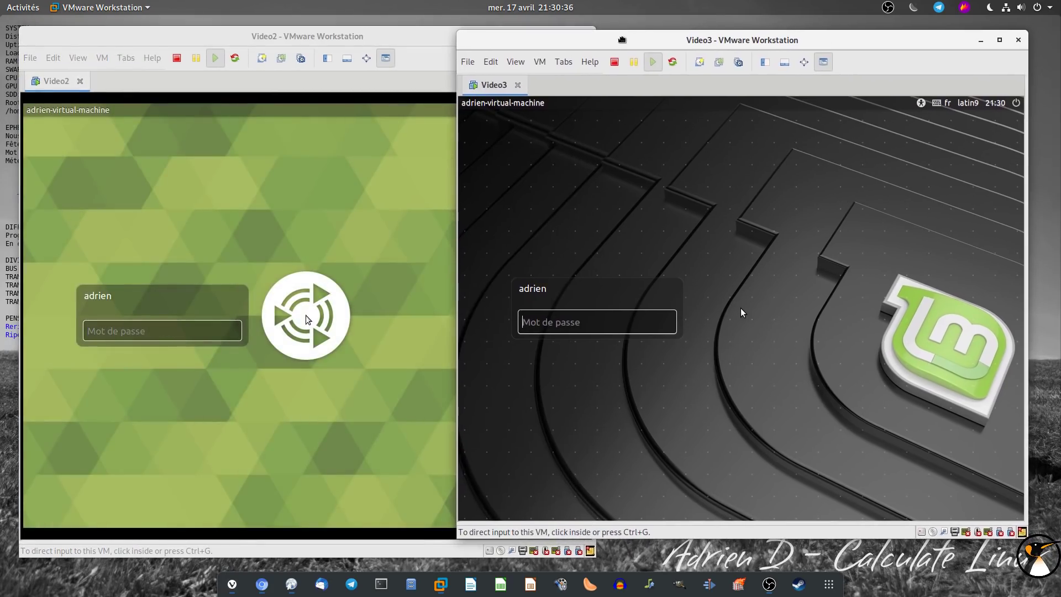
Fit both VM windows to their guest displays with View > Fit Window Now
click(78, 57)
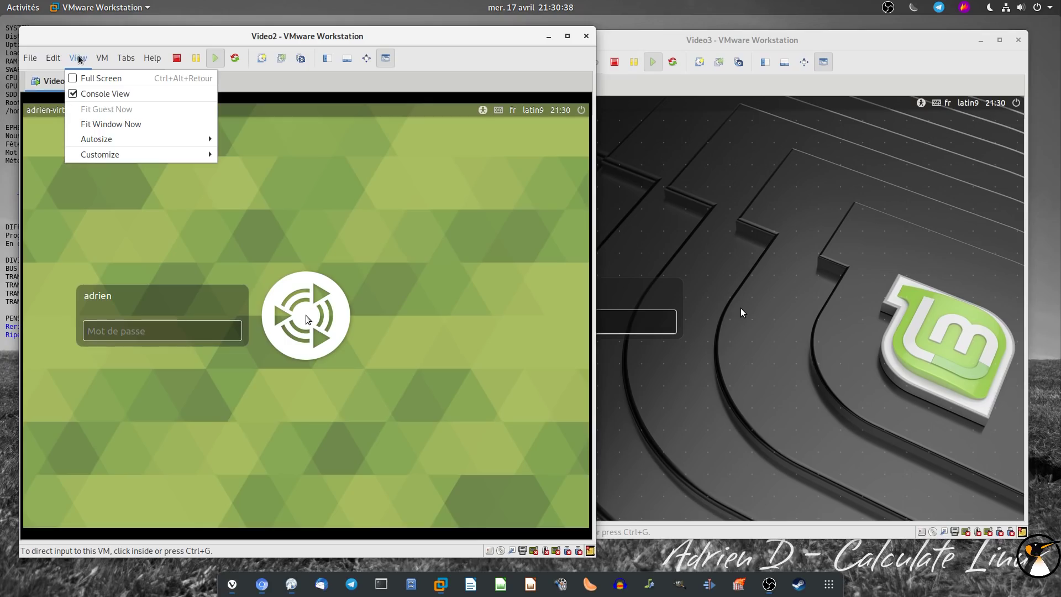
click(110, 124)
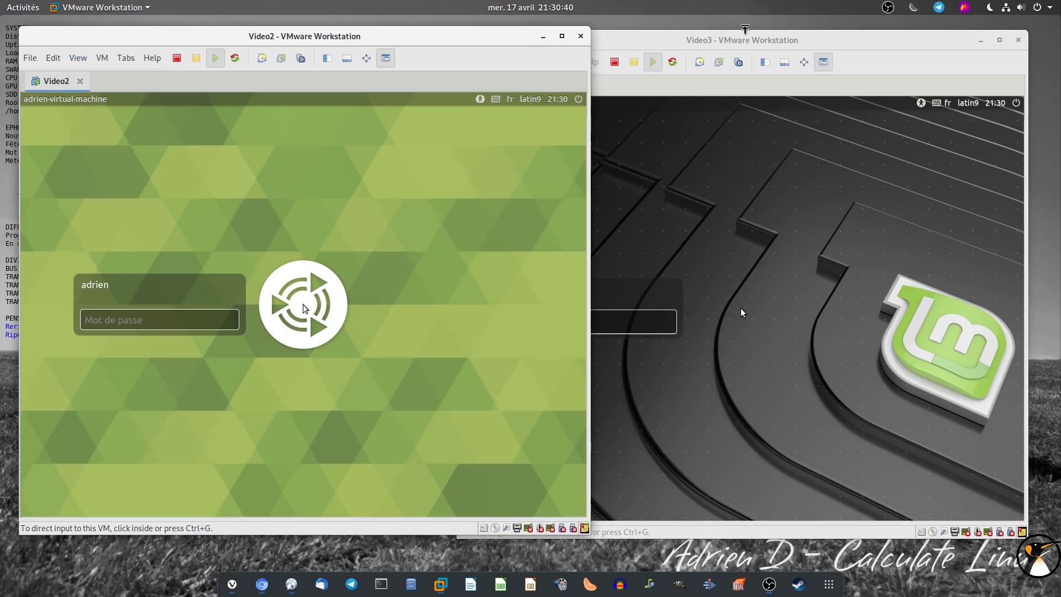
click(743, 38)
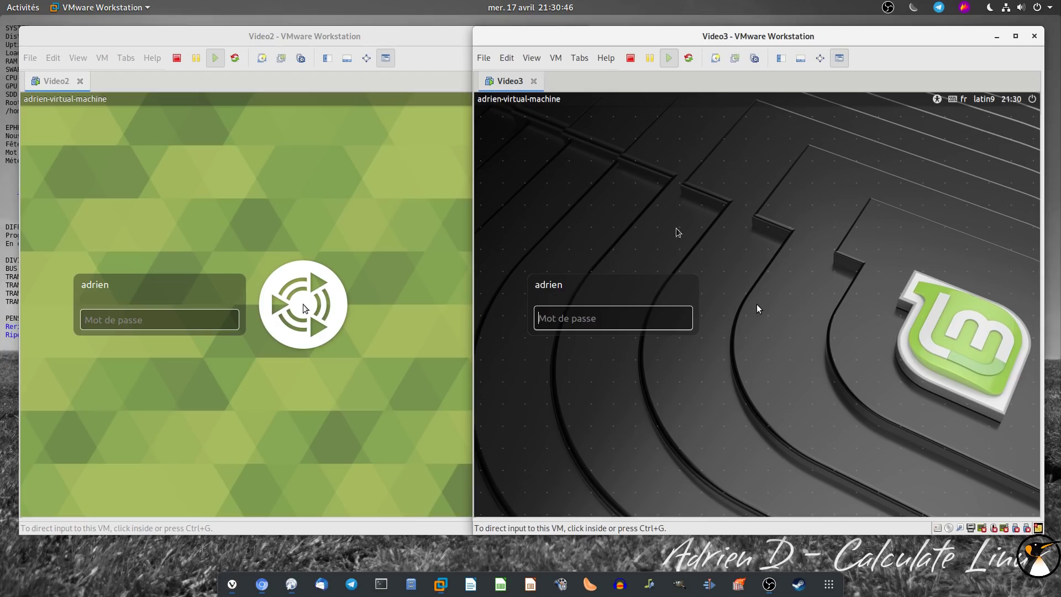
Log in to Ubuntu MATE and Linux Mint by entering each account's password
click(160, 326)
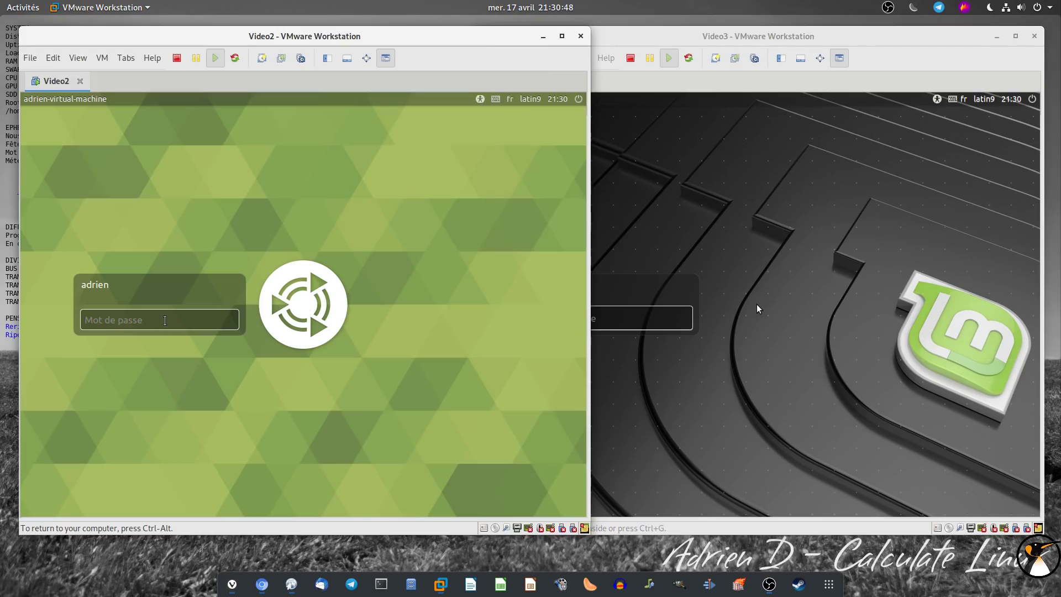
key(Return)
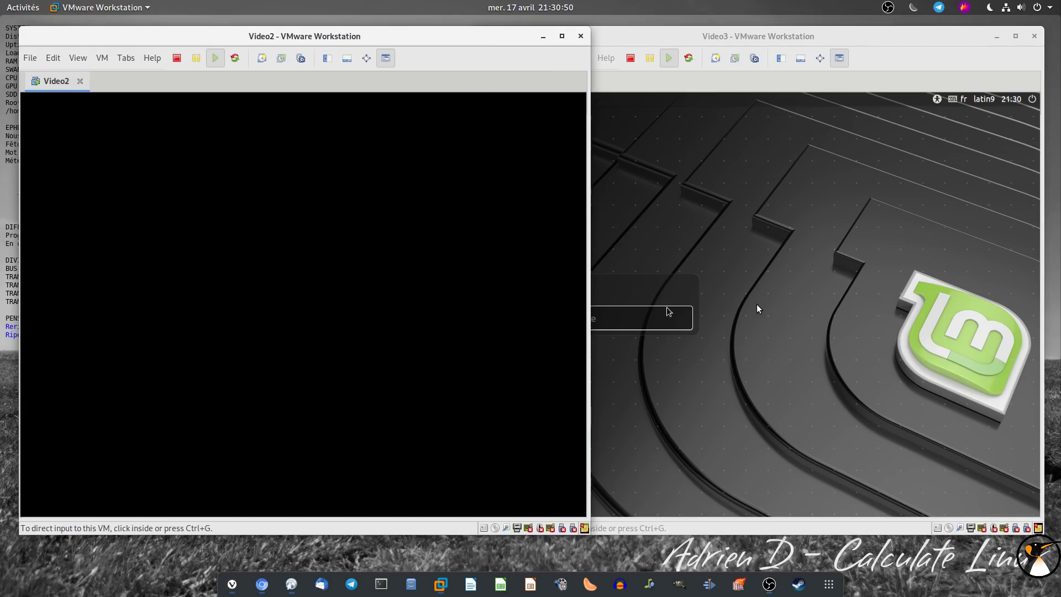
click(670, 315)
key(Return)
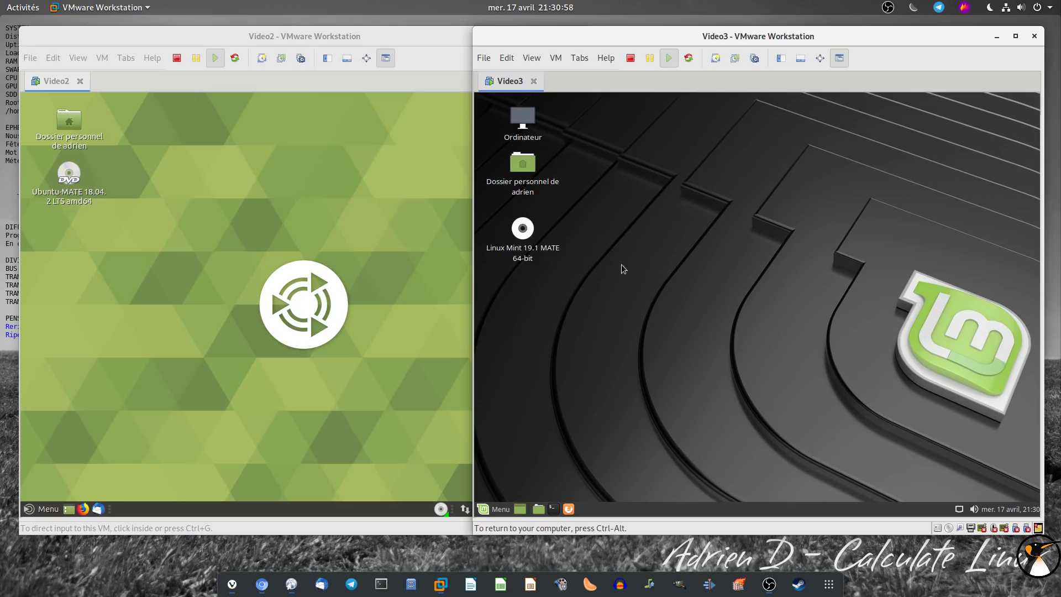
Launch a terminal in both Linux Mint and Ubuntu MATE from the Alt+F2 prompt
key(alt+F2)
text(term)
click(694, 321)
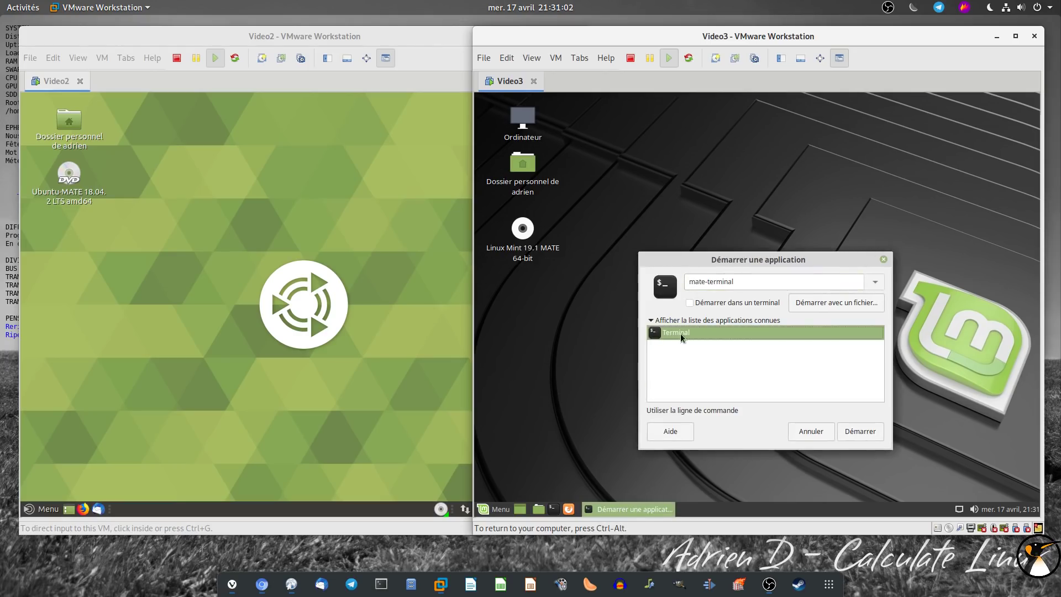
click(857, 434)
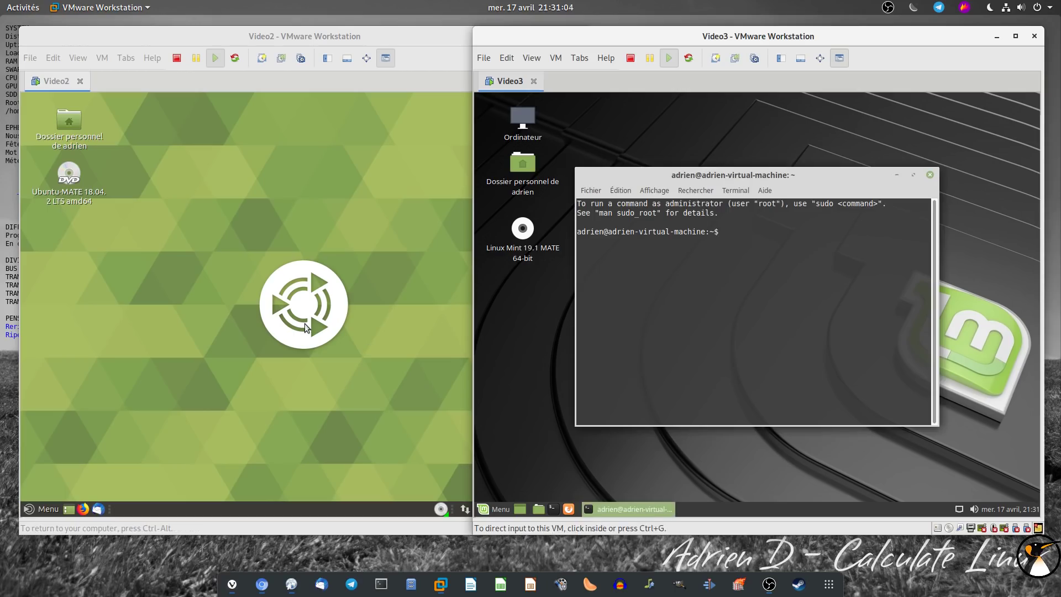
key(alt+F2)
text(term)
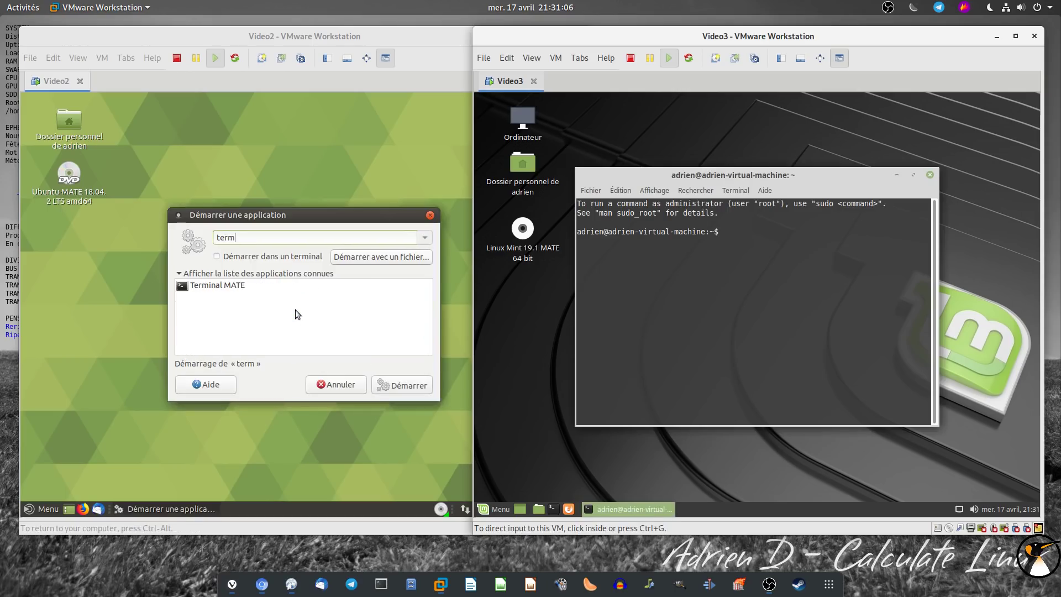
click(290, 287)
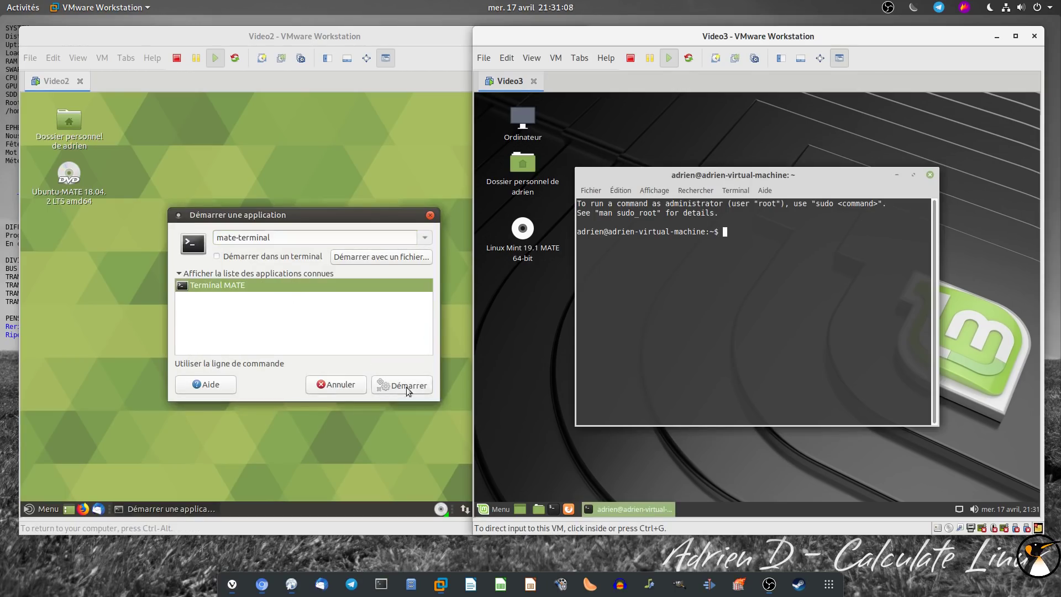
click(406, 386)
Run free -m in both terminals and highlight used memory: 375 on Mint, 445 on Ubuntu
text(free -m)
key(Return)
click(771, 285)
text(free -m)
key(Return)
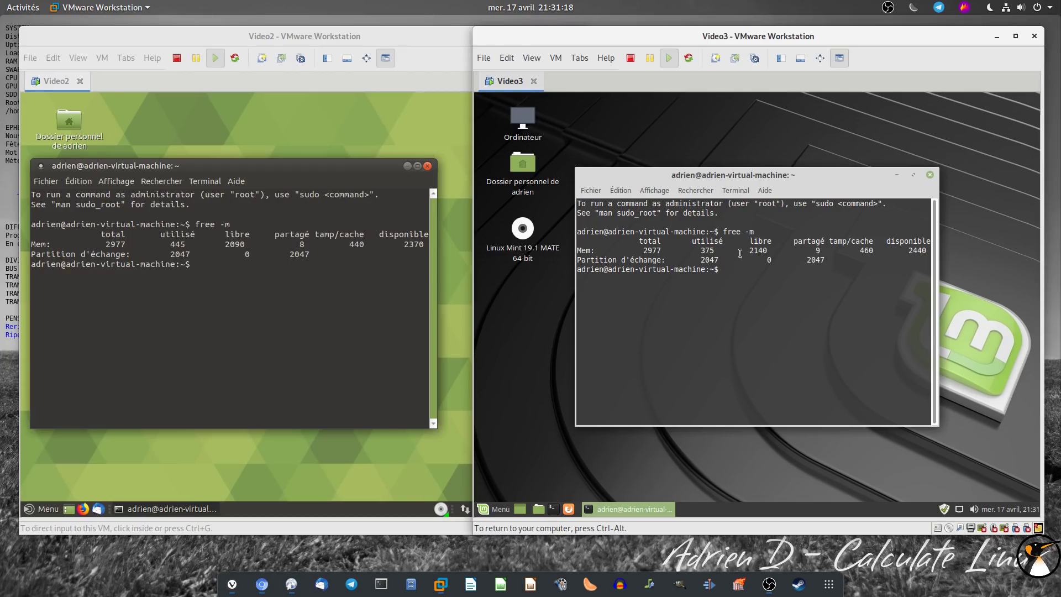
double_click(707, 251)
double_click(181, 244)
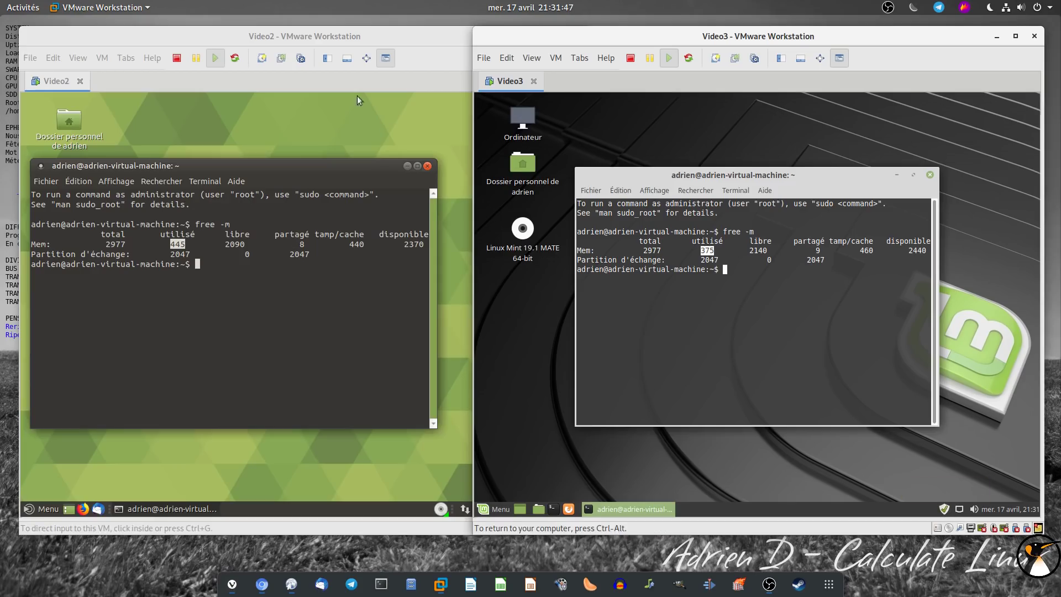
click(358, 35)
click(241, 275)
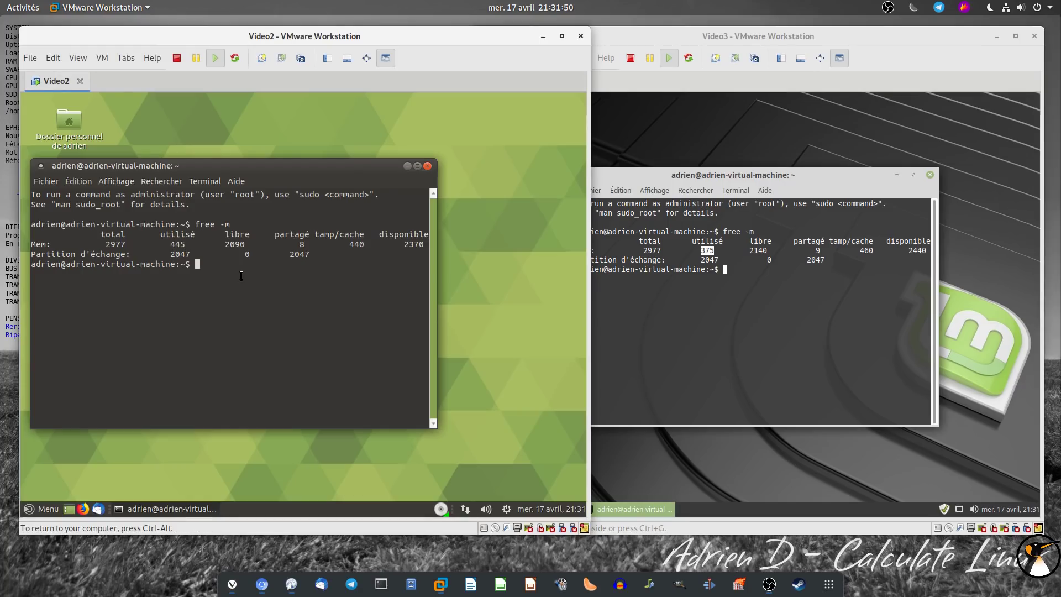
Install htop with sudo apt install htop in both VM terminals
text(sudo apt install htop)
key(Return)
key(Return)
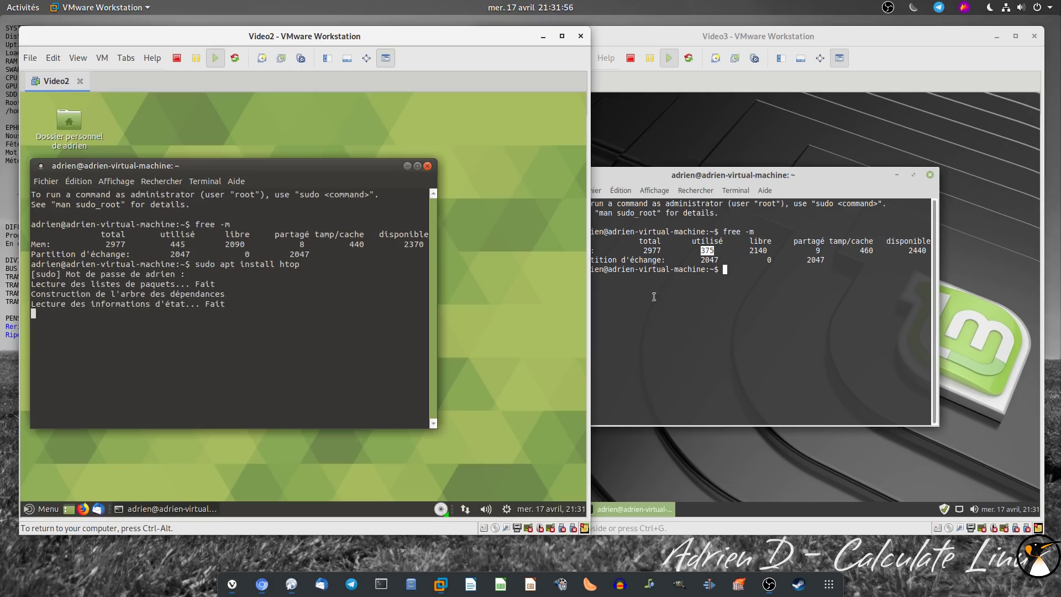
text(sudo ap)
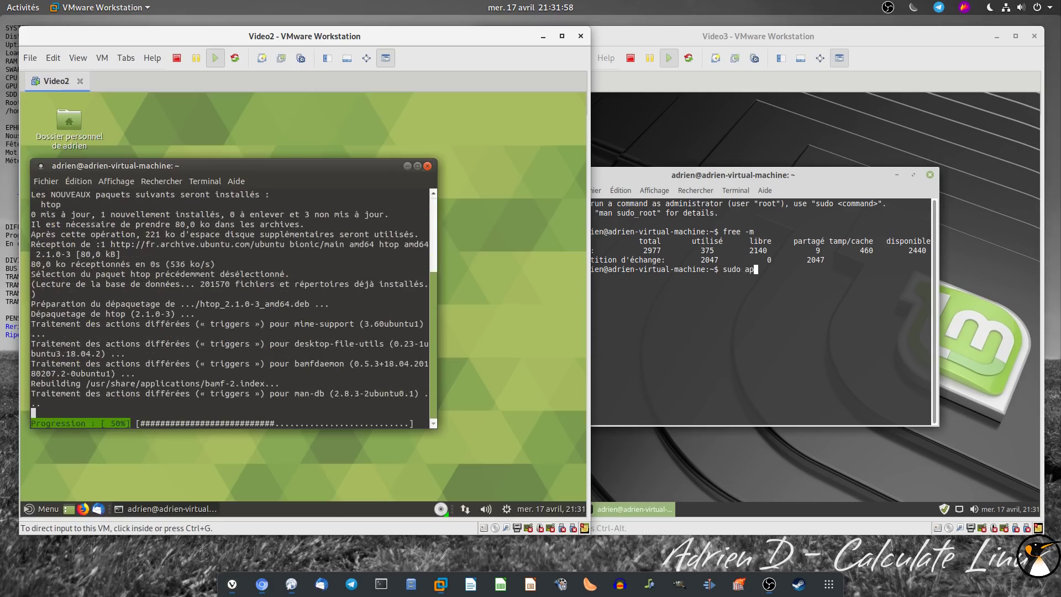
text(t instal;)
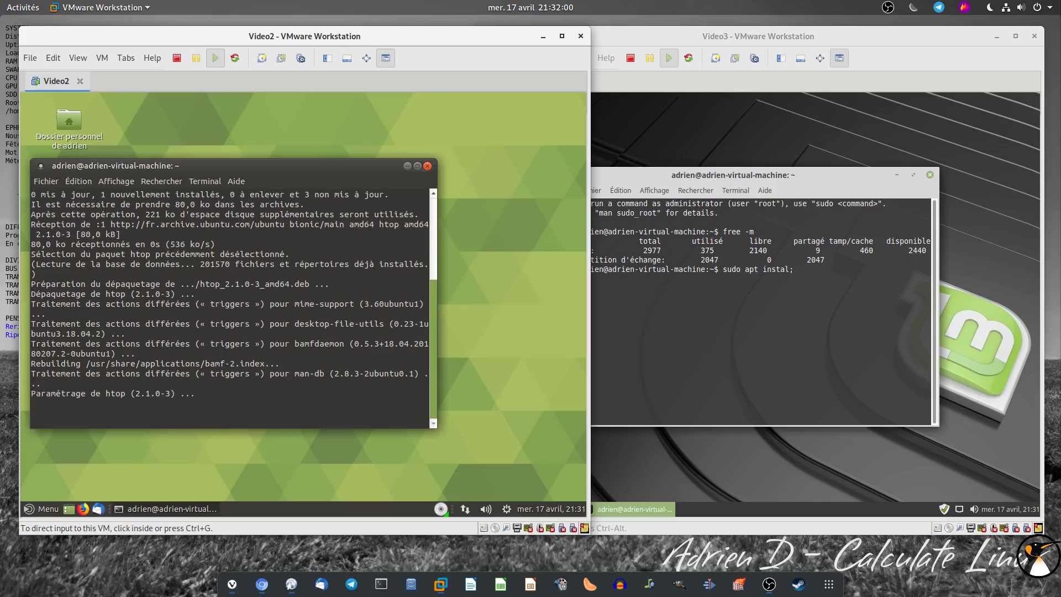
text(l htop)
key(Return)
key(Return)
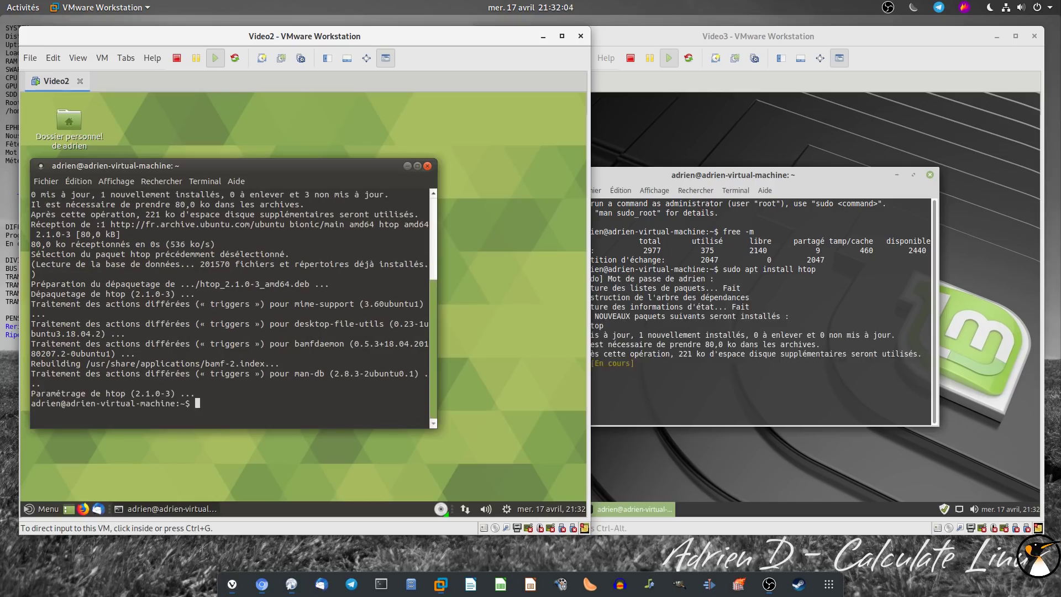
Launch htop in the Ubuntu and Mint terminals and reposition both terminal windows
text(htop)
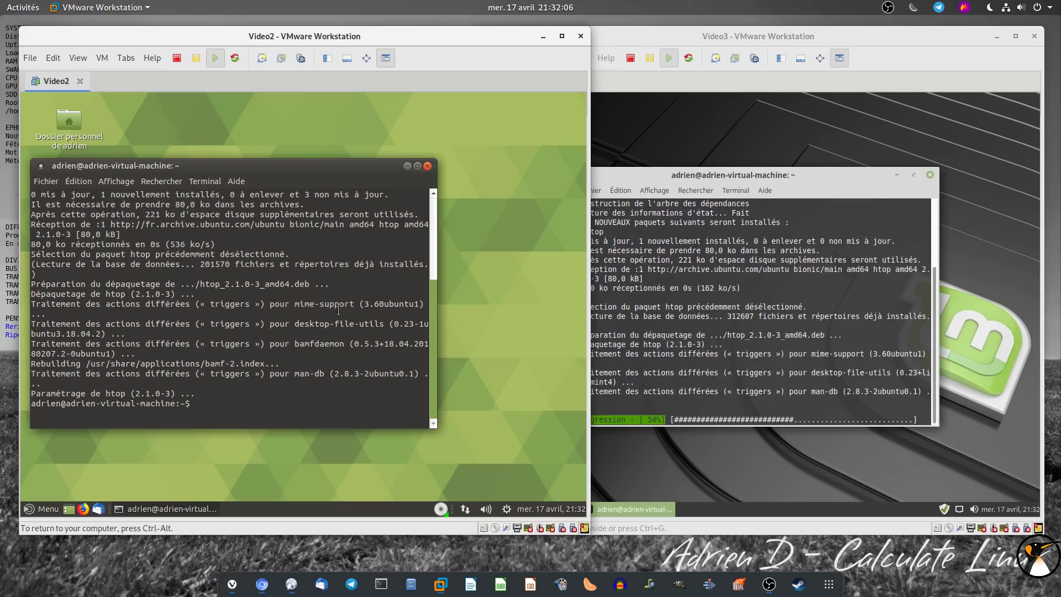
key(Return)
key(ctrl+alt)
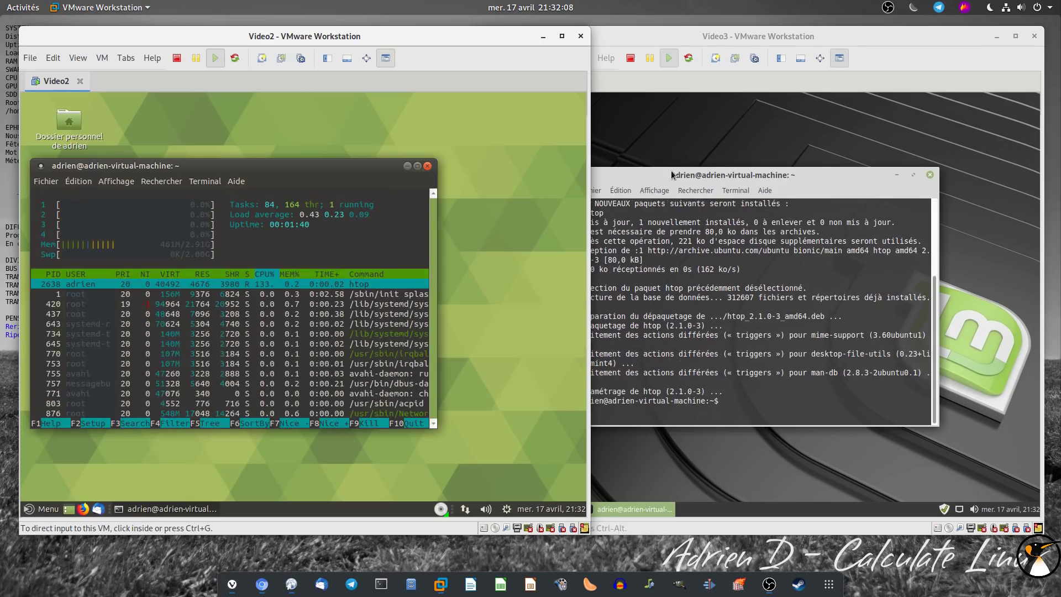
drag(676, 176, 725, 176)
click(739, 324)
text(htop)
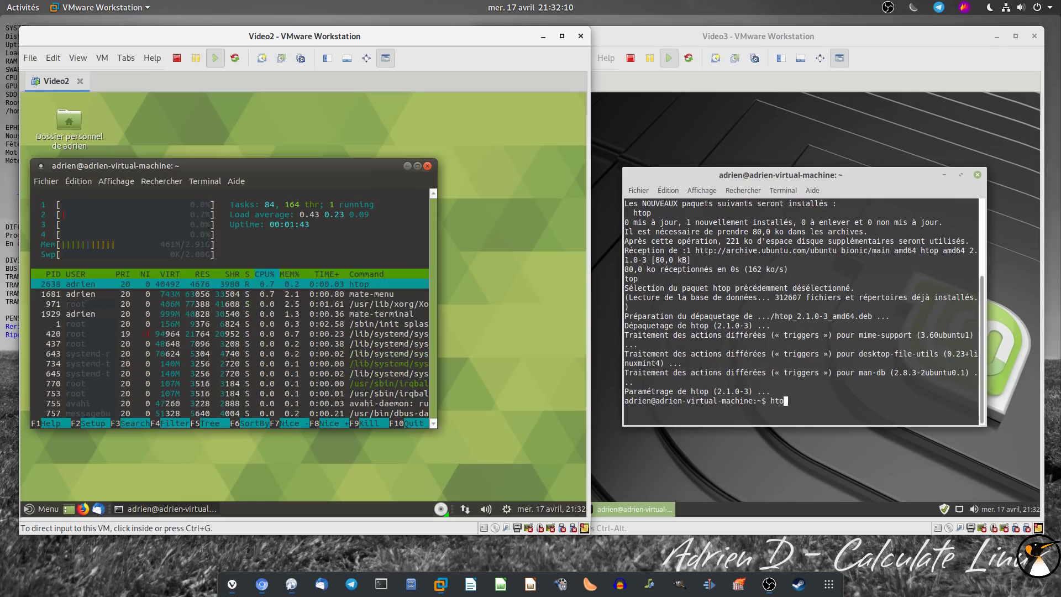
key(Return)
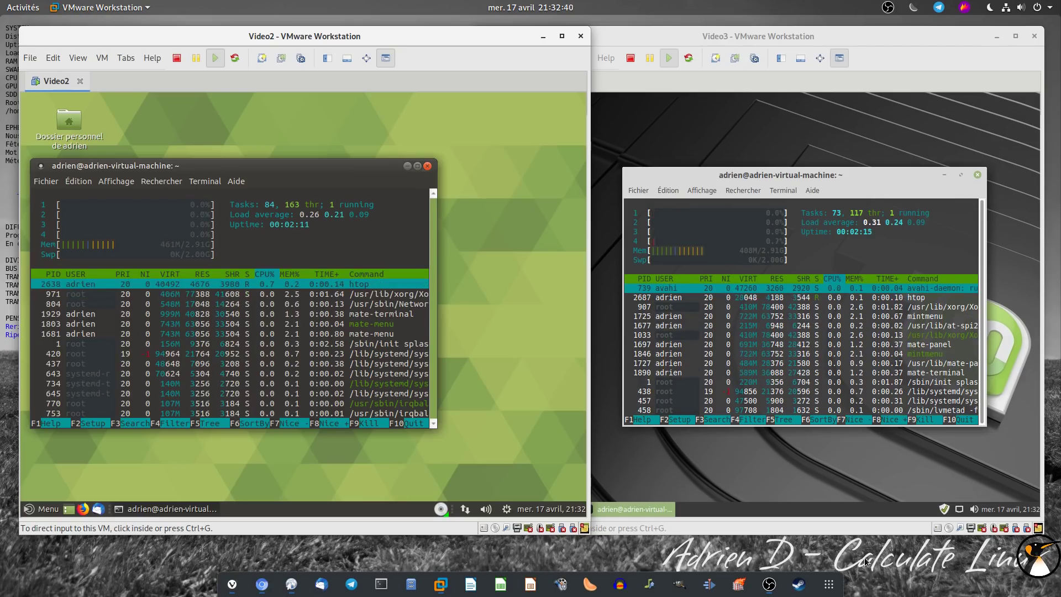
drag(265, 162, 327, 135)
drag(743, 175, 807, 160)
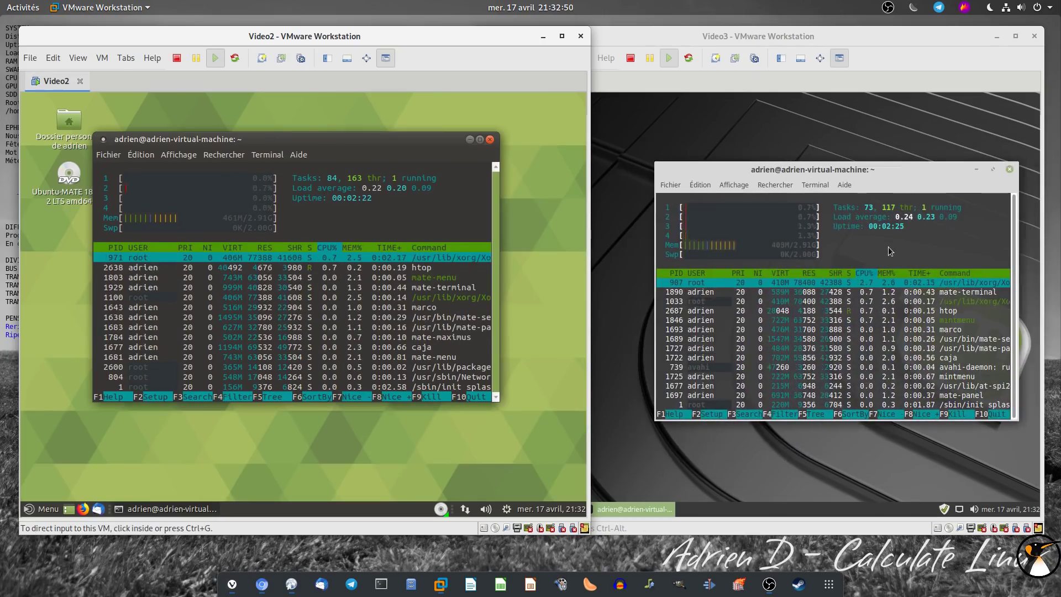
Quit htop and run df -h in both terminals: / at 19% on Ubuntu, 22% on Mint
key(q)
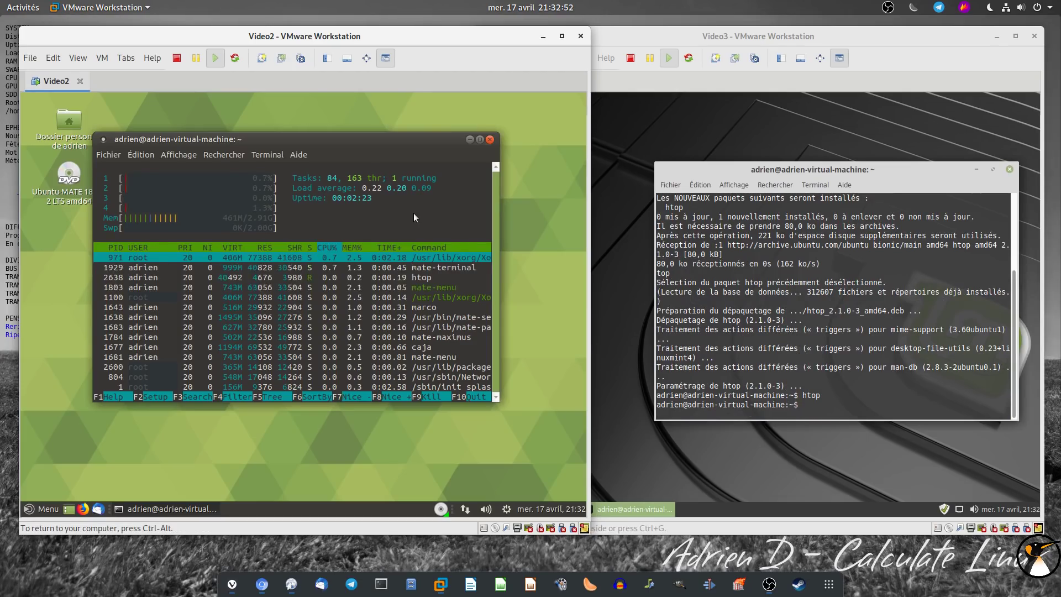
text(qdf)
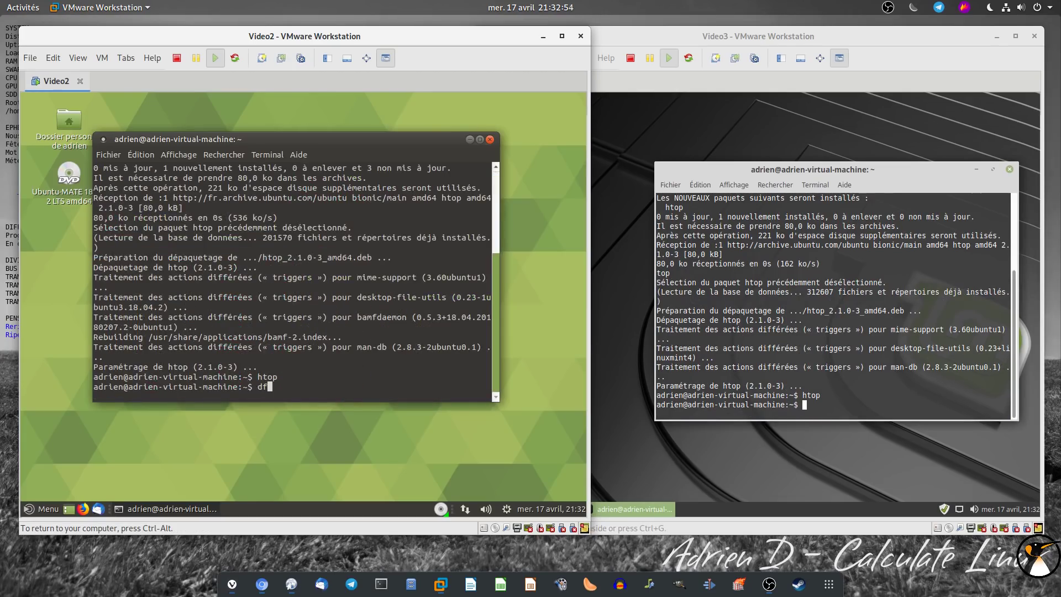
text( -h)
key(Return)
text(df -h)
key(Return)
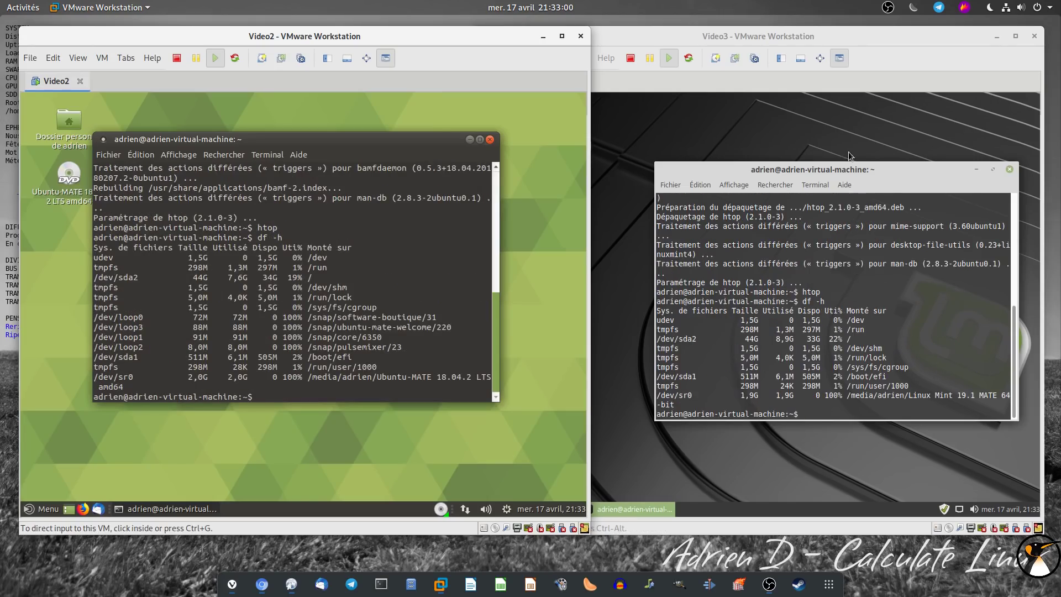
drag(819, 160, 775, 138)
click(674, 154)
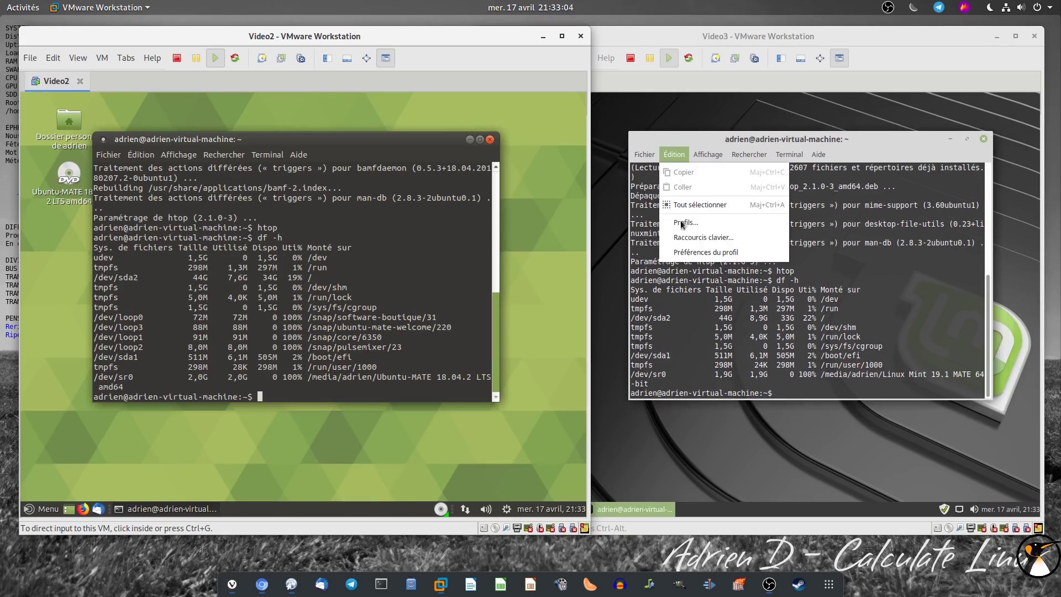
Turn off system theme colours in Mint's terminal profile and set a black background
click(686, 255)
click(719, 164)
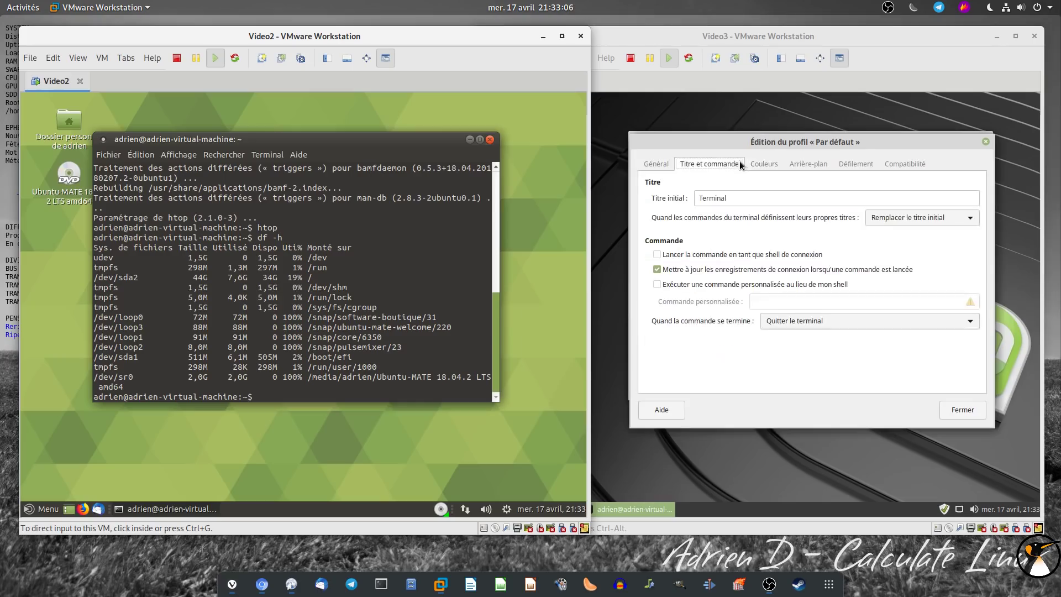
click(763, 164)
click(689, 197)
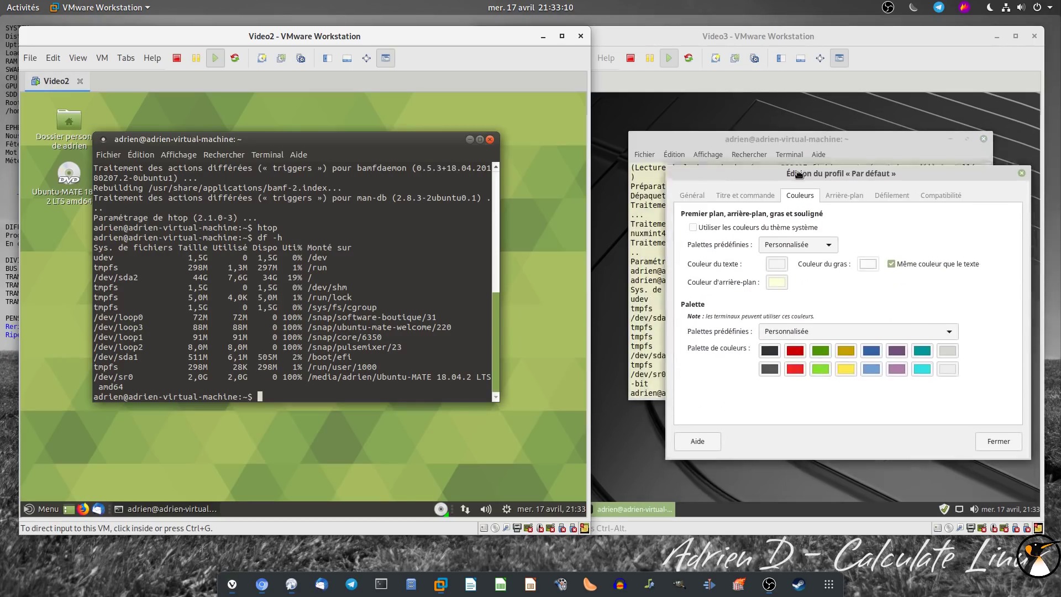
click(778, 279)
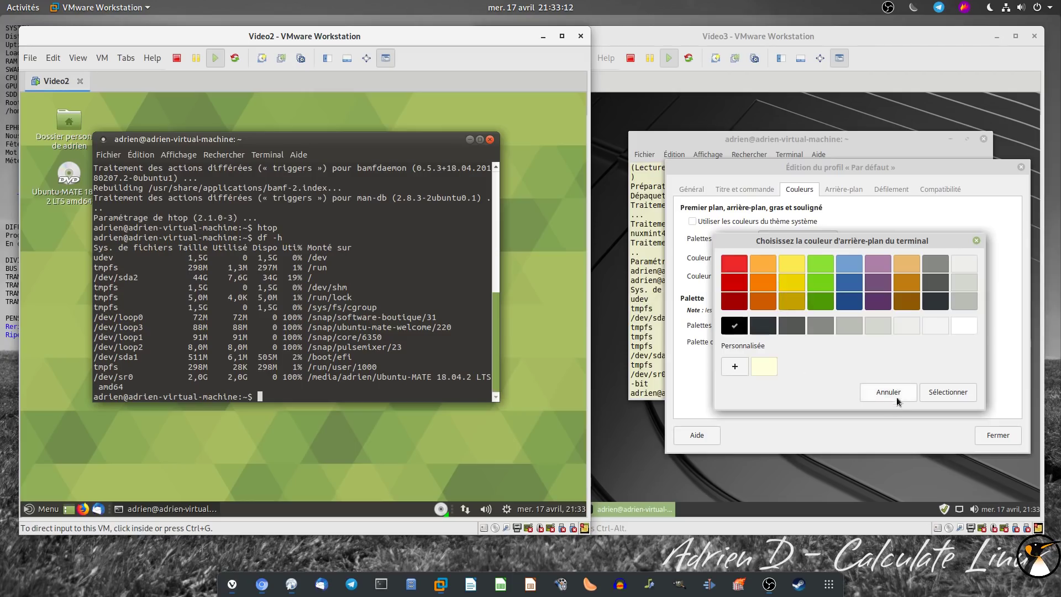
click(899, 401)
click(734, 325)
click(940, 393)
click(998, 435)
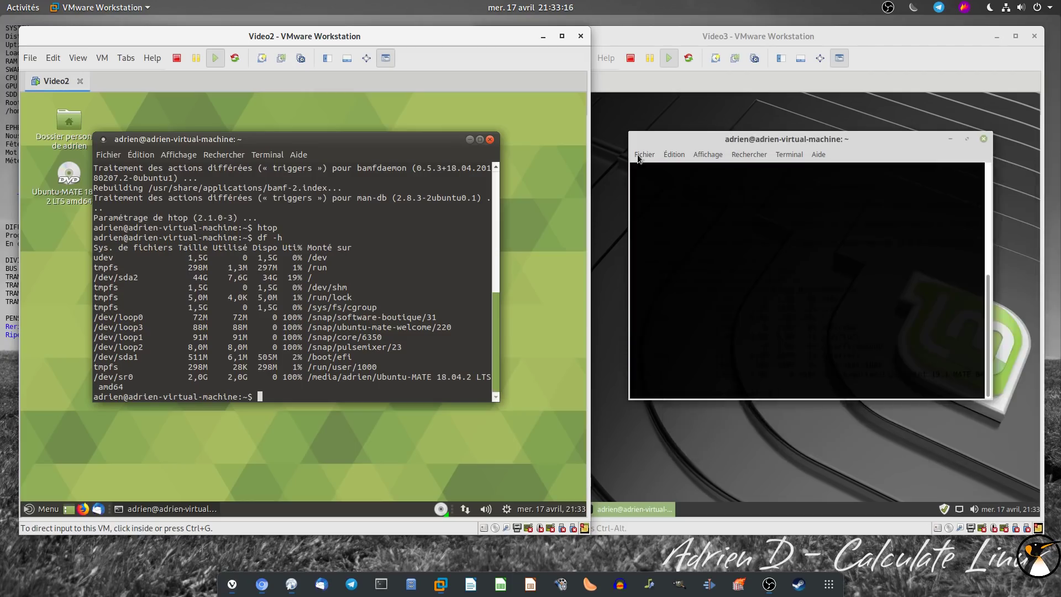
Apply the Tango palette and Blanc sur noir scheme, then highlight Mint's 8,9G disk usage
click(674, 155)
click(697, 253)
click(721, 164)
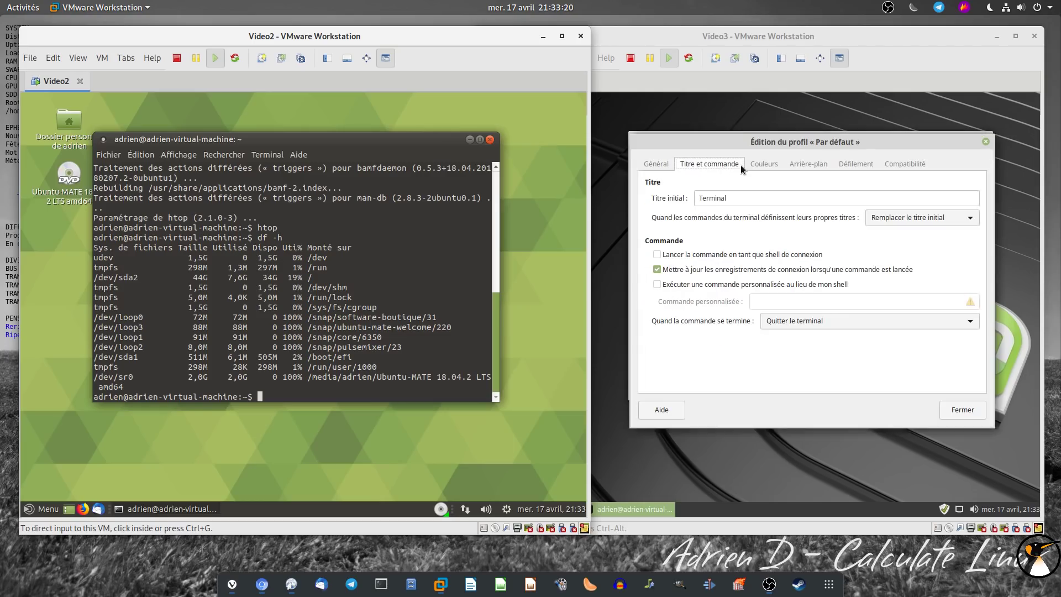
click(758, 164)
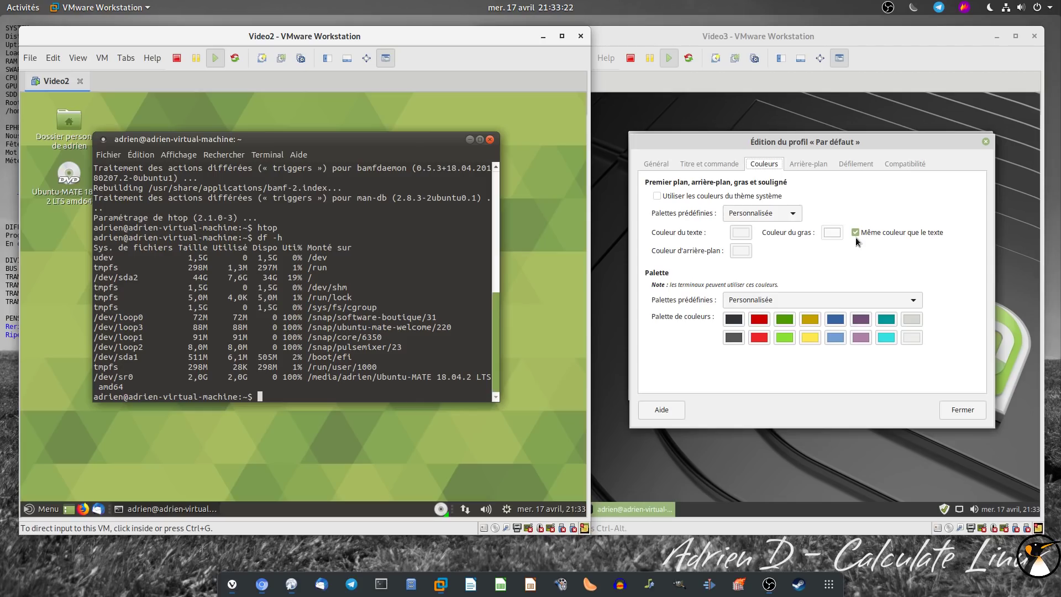
click(771, 299)
click(771, 298)
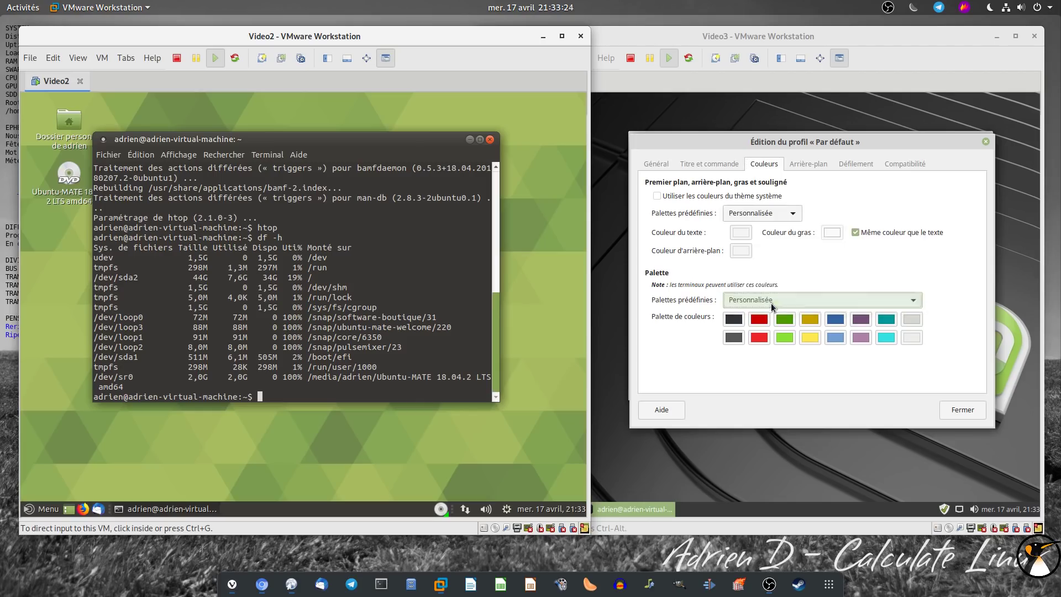
click(771, 296)
click(757, 216)
drag(742, 141, 758, 169)
click(770, 242)
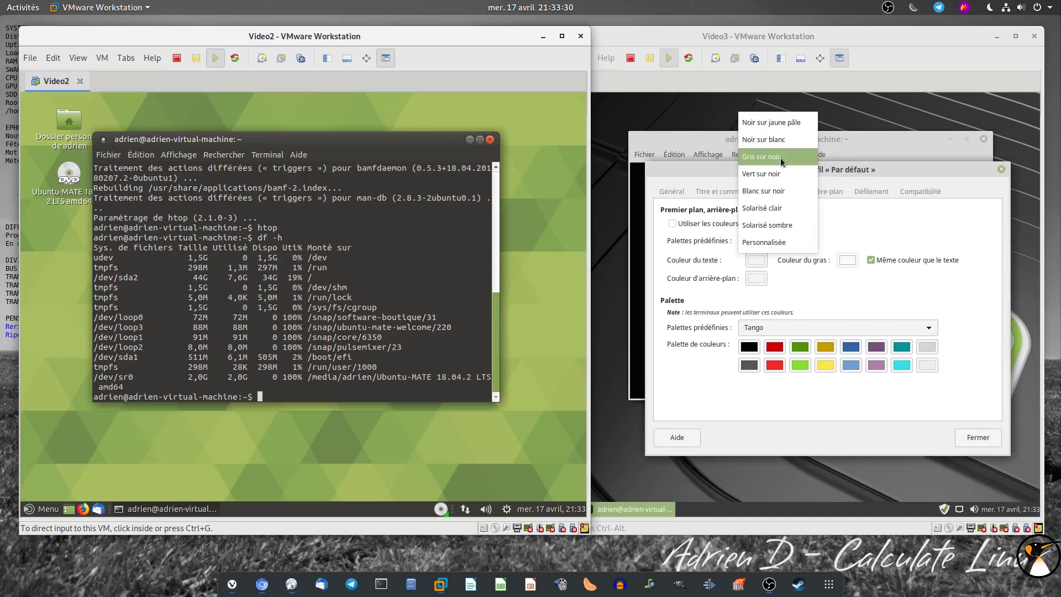
click(779, 191)
mouse_move(784, 175)
mouse_down()
mouse_move(784, 192)
mouse_move(790, 150)
mouse_move(790, 161)
mouse_up()
click(972, 419)
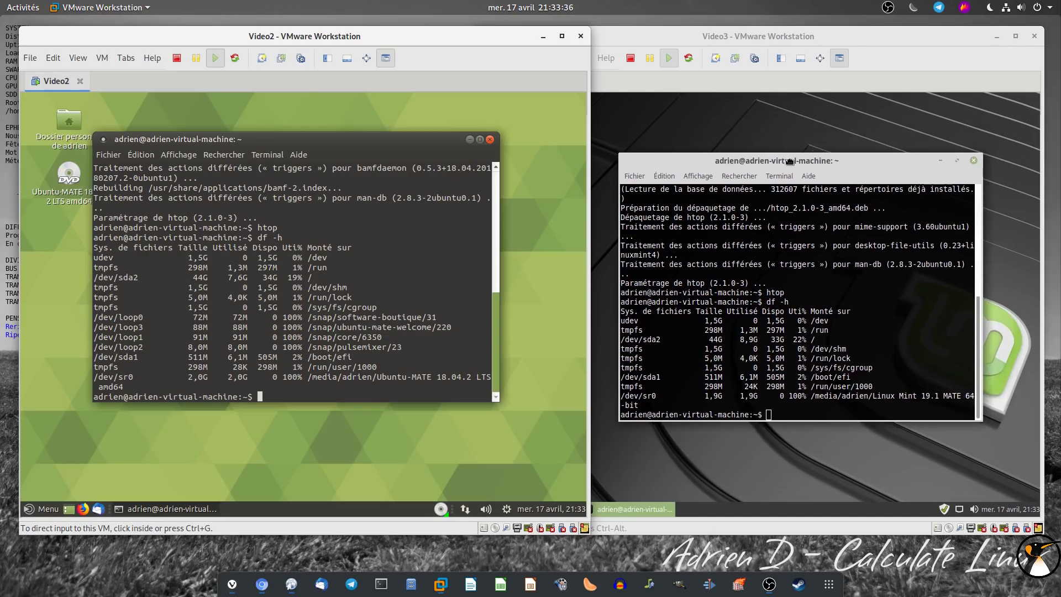
drag(736, 340, 762, 340)
drag(228, 277, 248, 276)
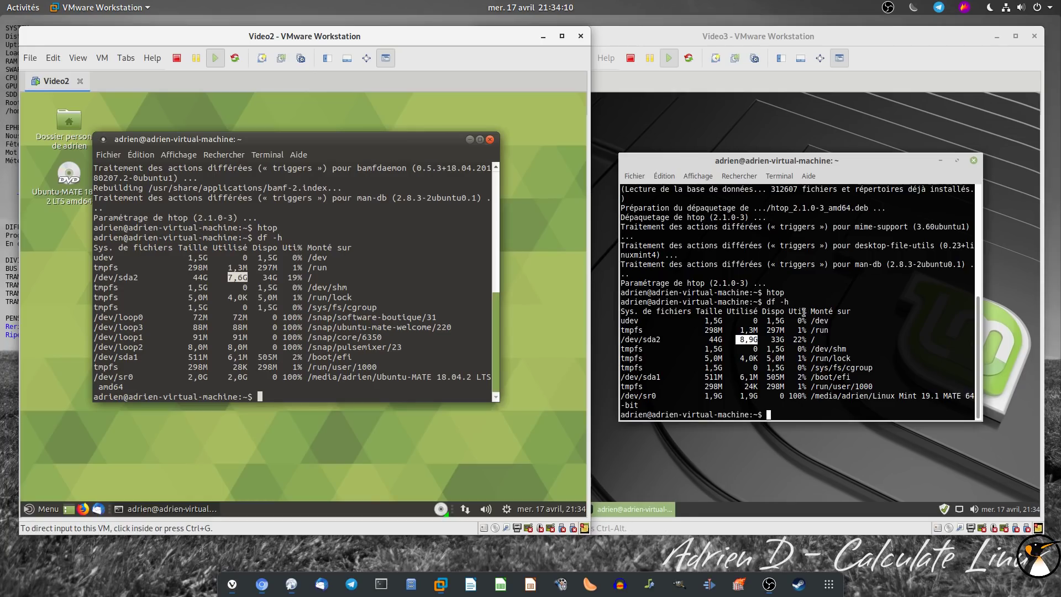
drag(412, 349, 402, 329)
click(318, 334)
click(392, 339)
click(764, 326)
Run uname -a in both terminals and highlight kernels 4.15.0-47 (Mint) and 4.18.0-17 (Ubuntu MATE)
text(uname -a)
key(Return)
click(414, 312)
text(uname -a)
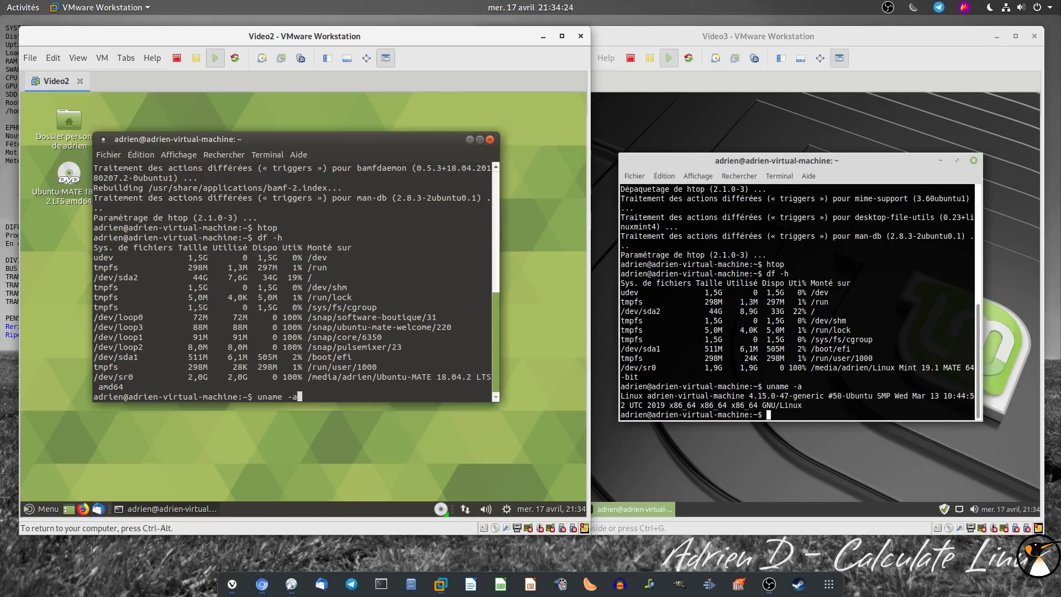
key(Return)
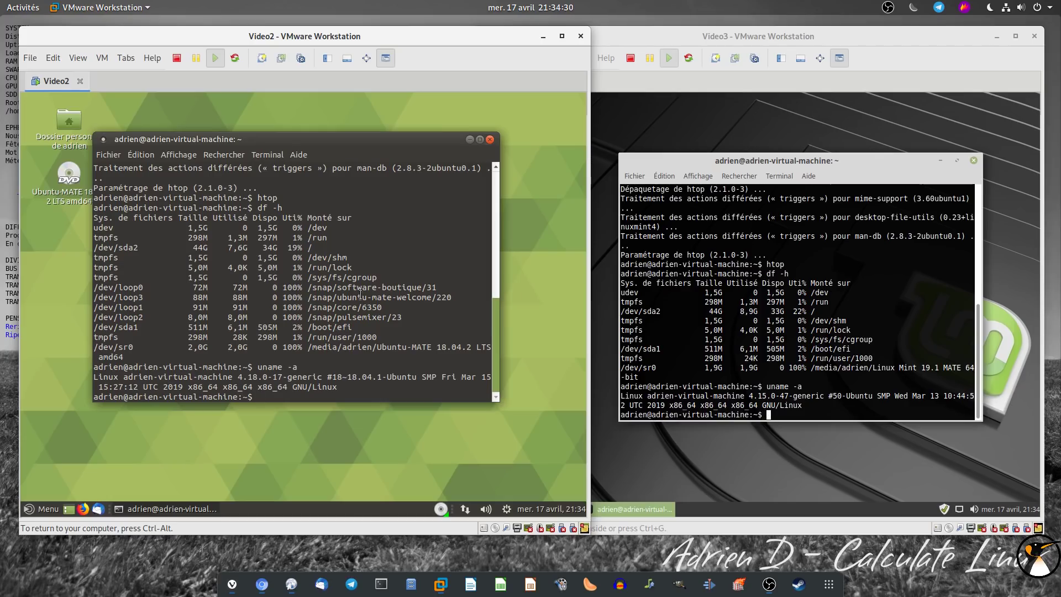
drag(745, 395, 802, 397)
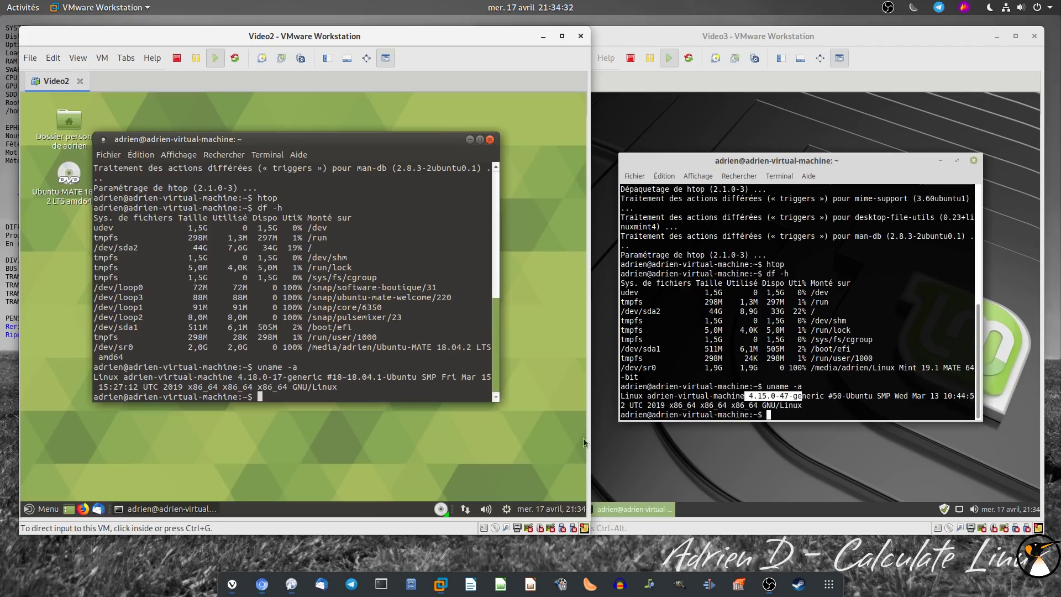
drag(234, 378, 282, 376)
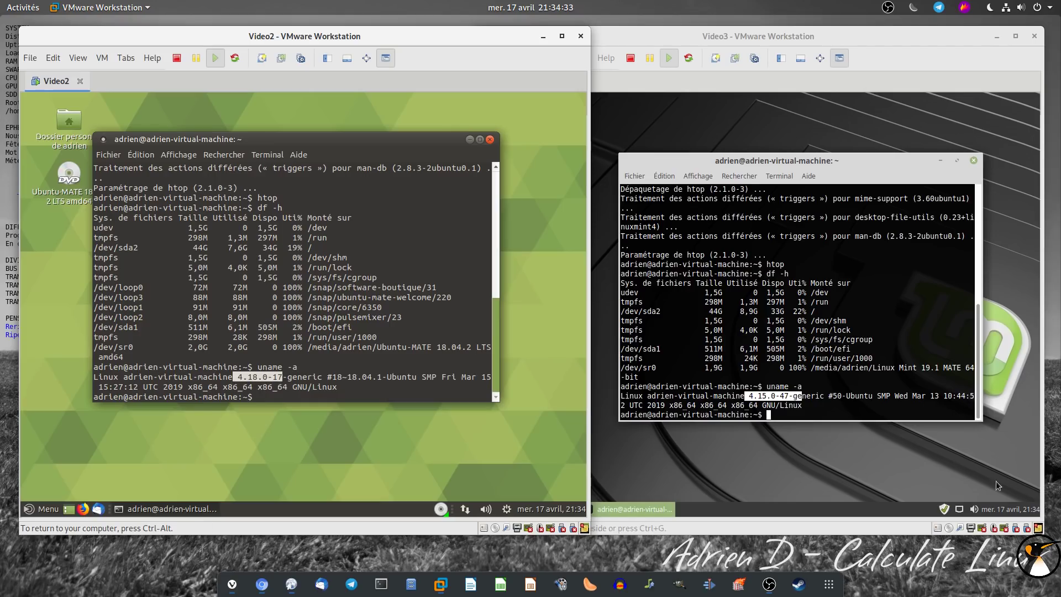
In Mint's Update Manager, review the Linux kernels list's 4.18.0-17 entry, then close both windows
click(943, 509)
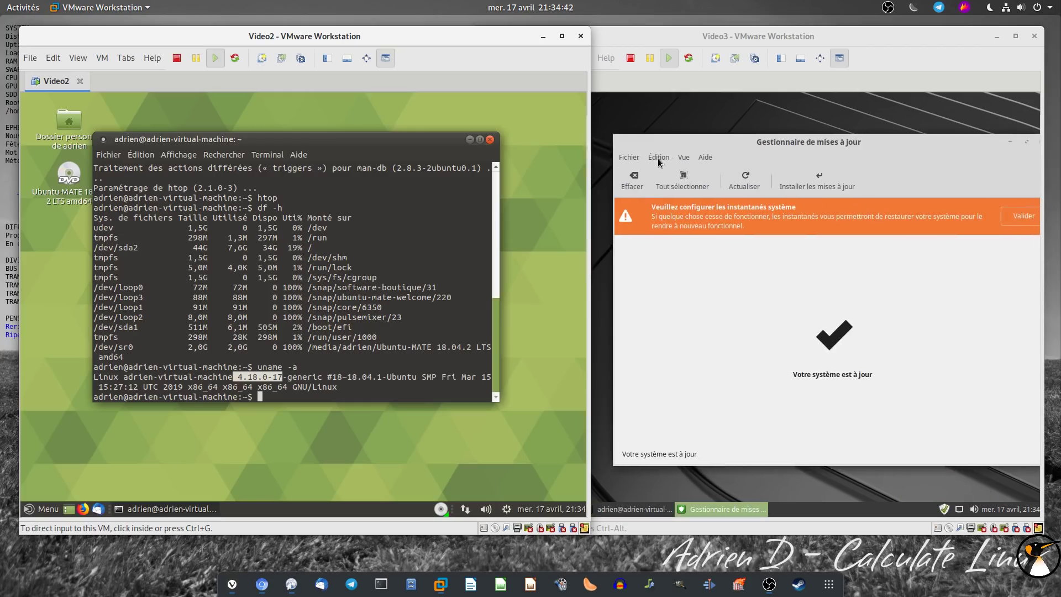
click(659, 158)
mouse_move(689, 160)
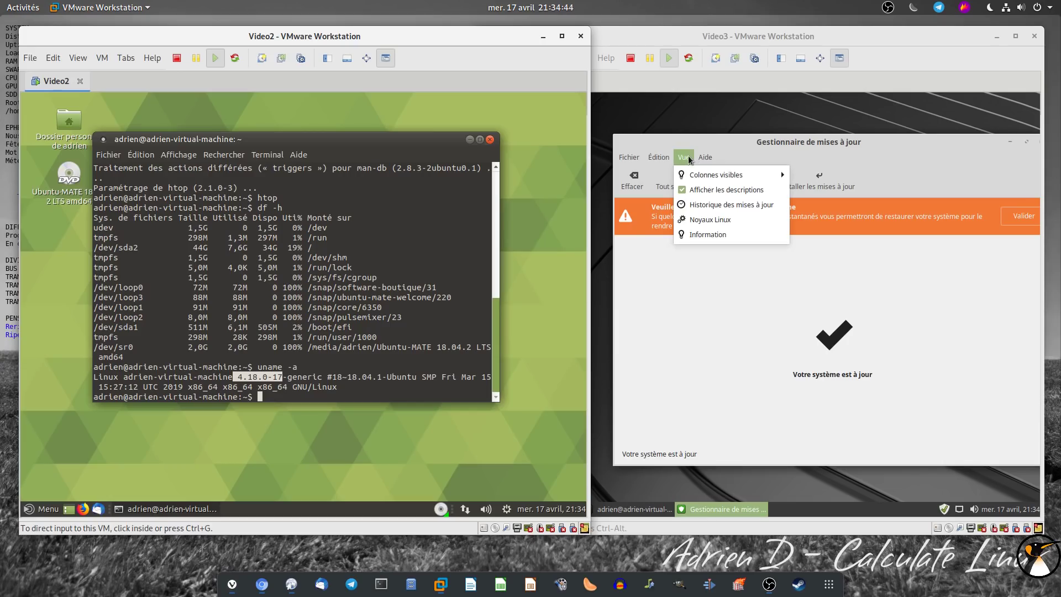
click(685, 219)
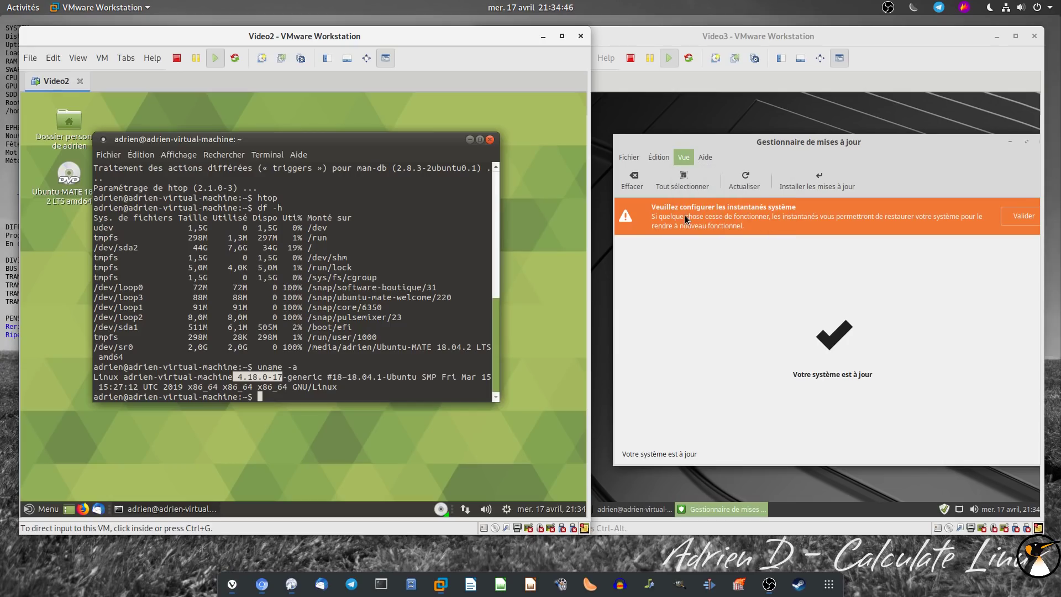
click(942, 426)
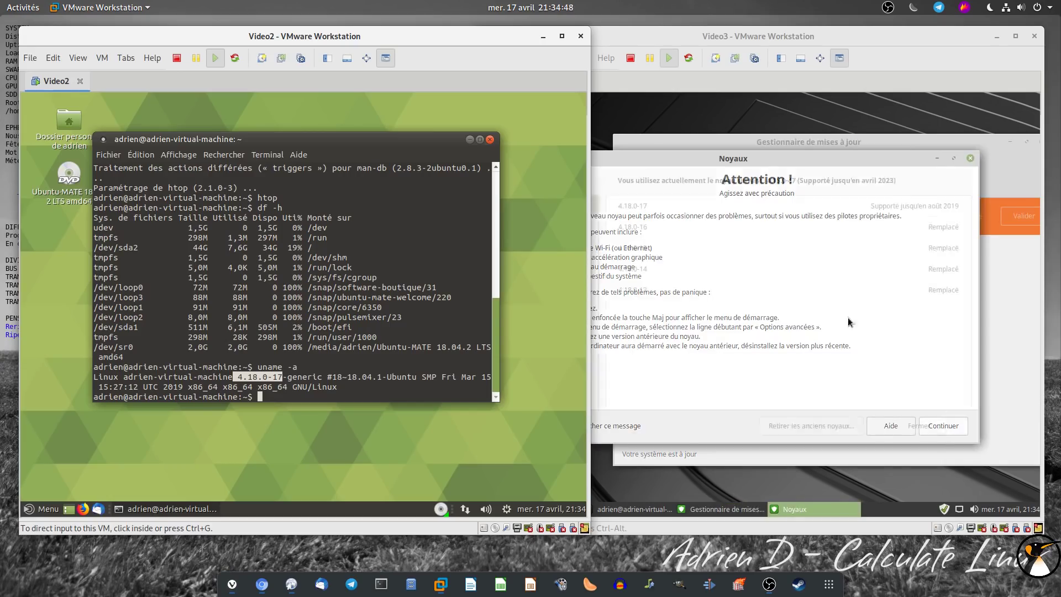
drag(730, 160, 763, 159)
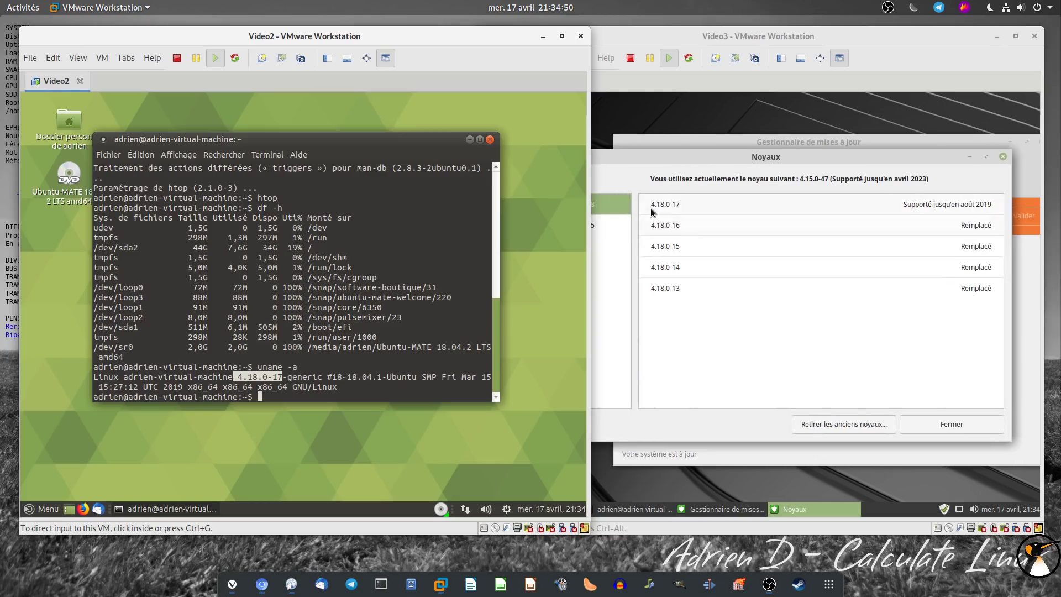
click(692, 201)
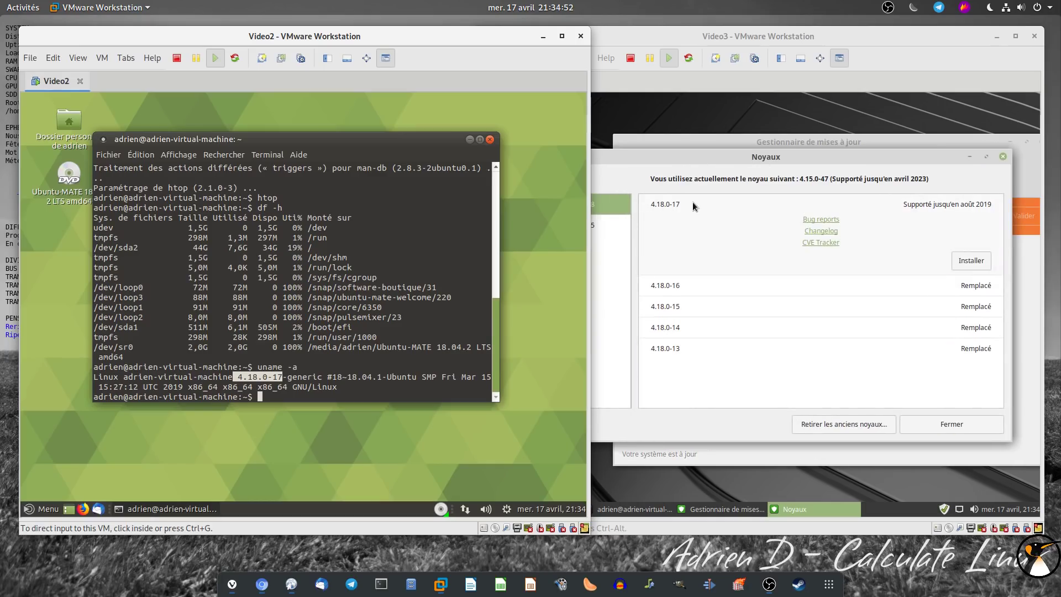
click(1002, 158)
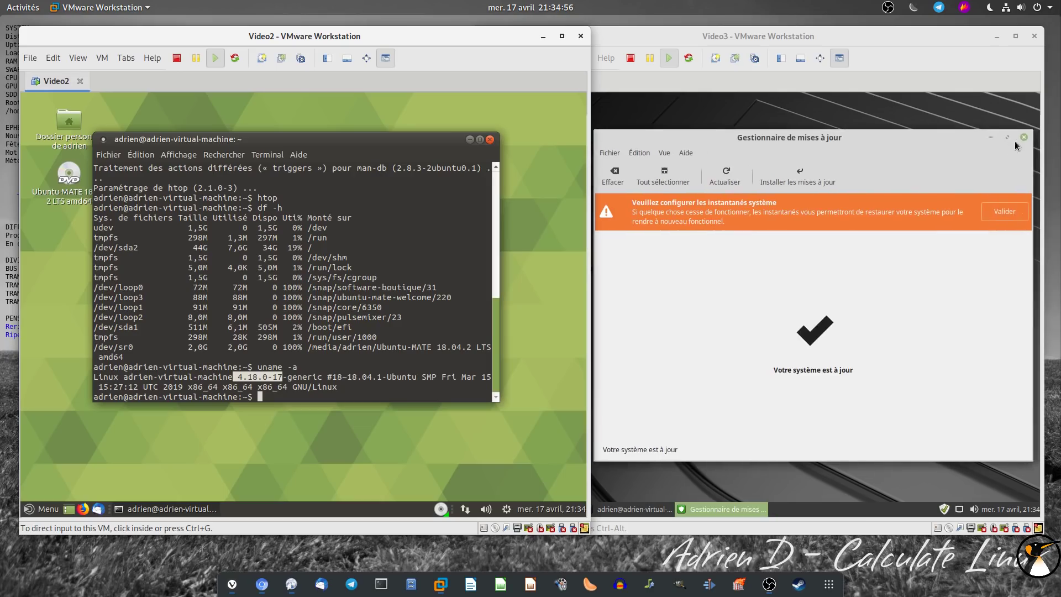
click(1024, 137)
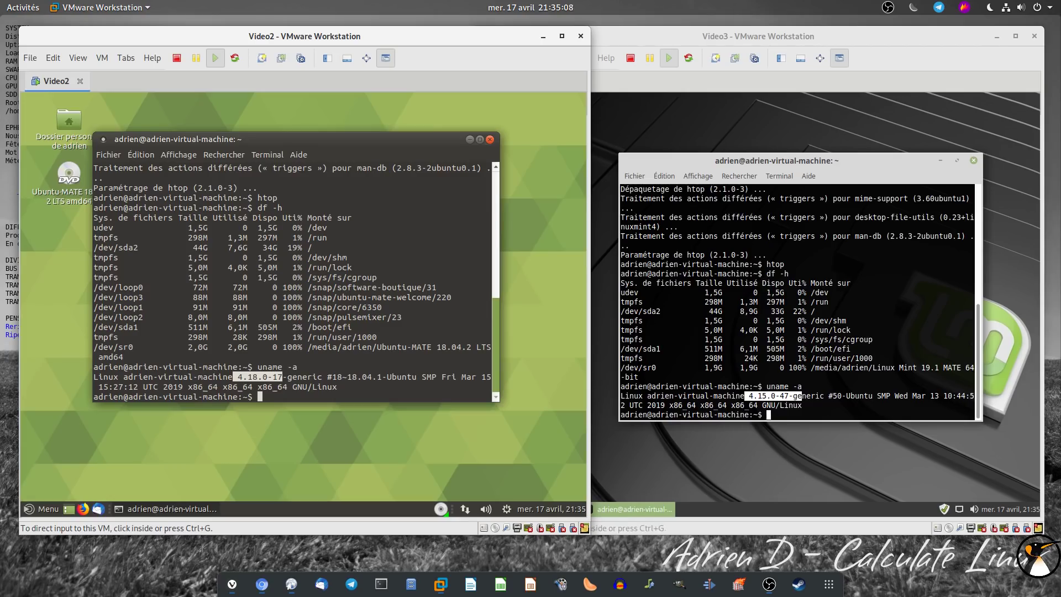
Close the Ubuntu MATE and Linux Mint terminals, then launch Software Boutique from the Ubuntu MATE menu
key(alt+Tab)
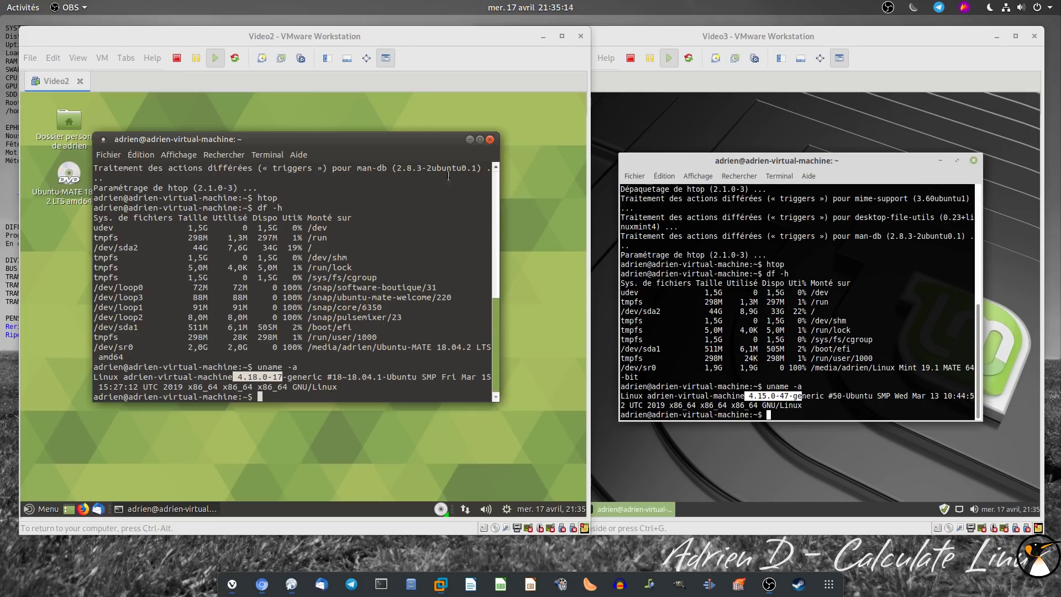
click(490, 140)
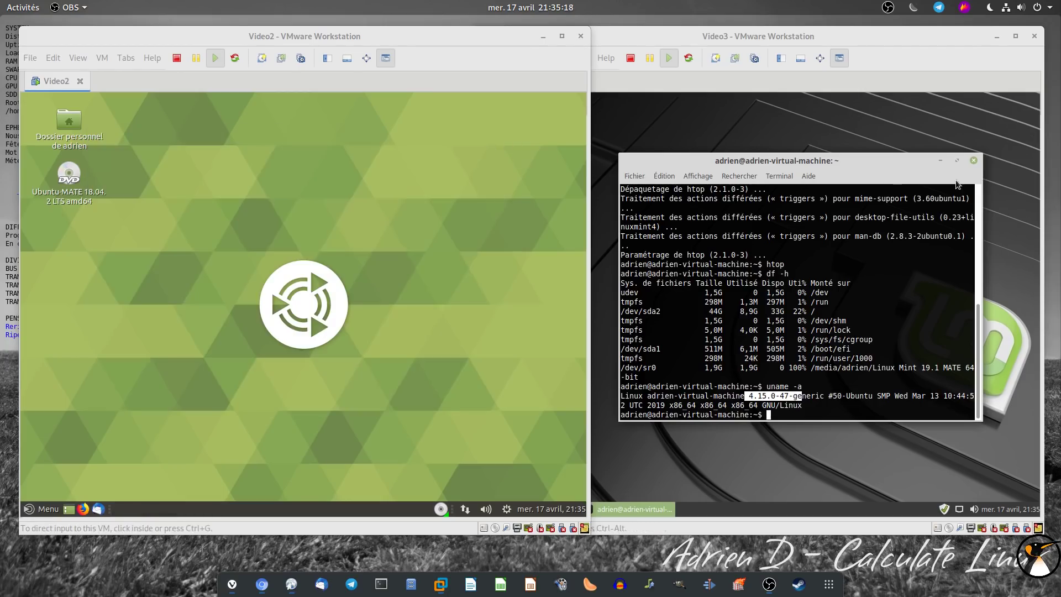
click(974, 162)
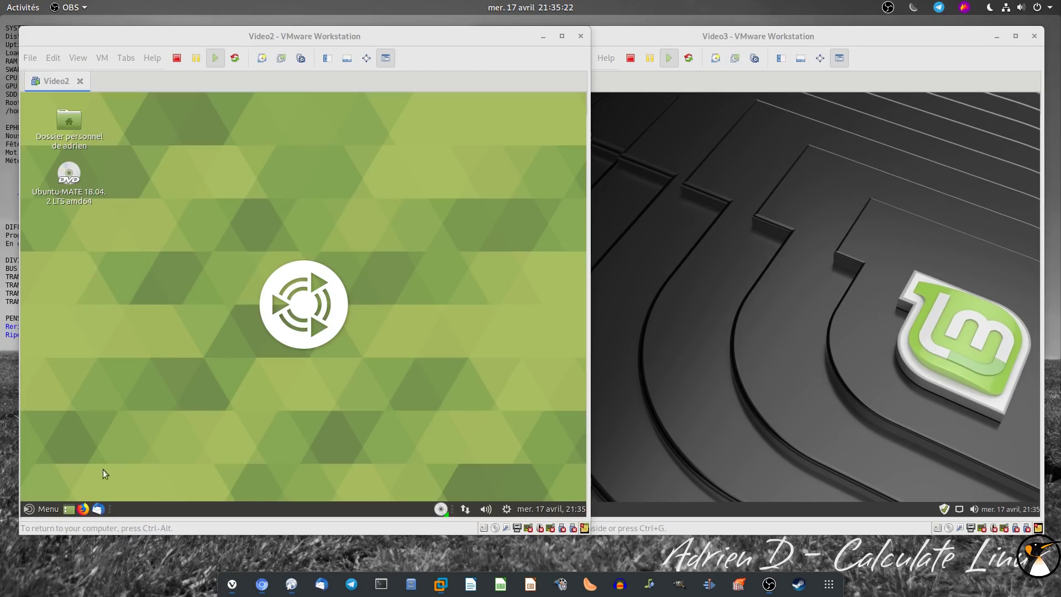
click(45, 509)
click(575, 416)
Launch Linux Mint's software manager from the Mint menu, then return to Ubuntu MATE's Software Boutique
click(743, 64)
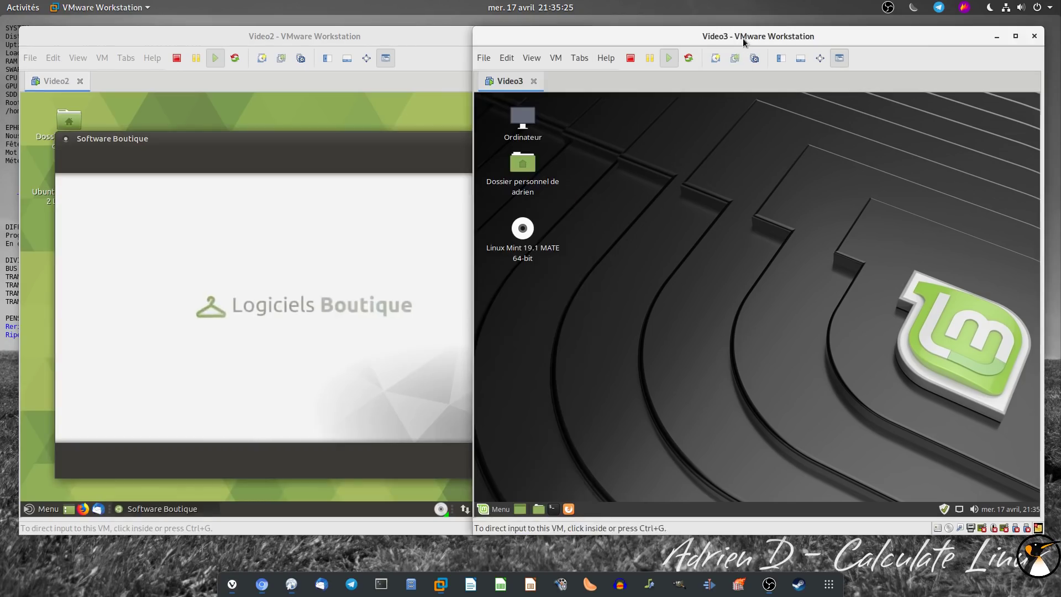
click(490, 506)
click(531, 374)
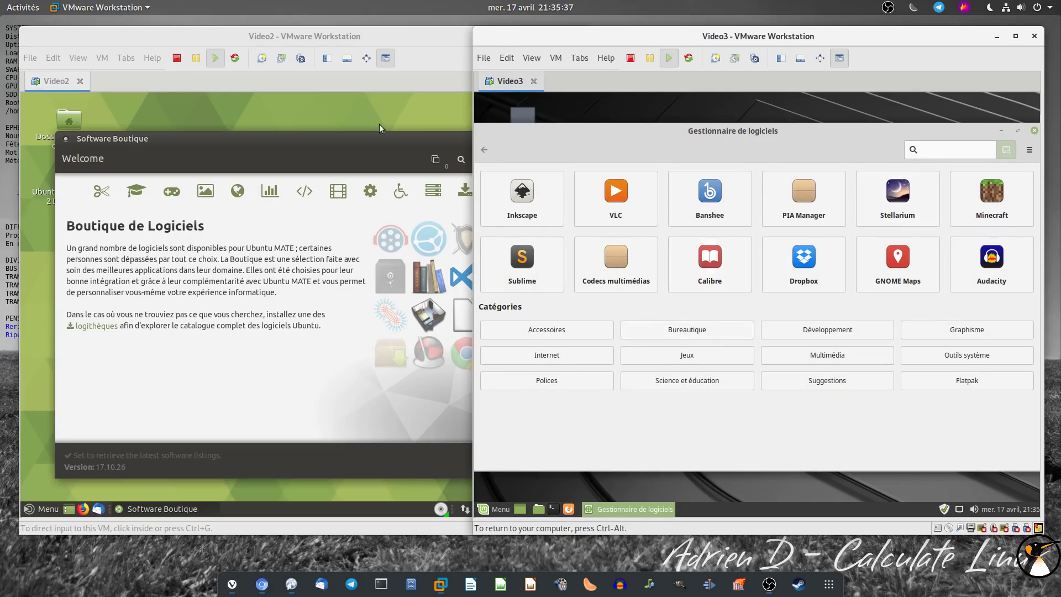
click(339, 37)
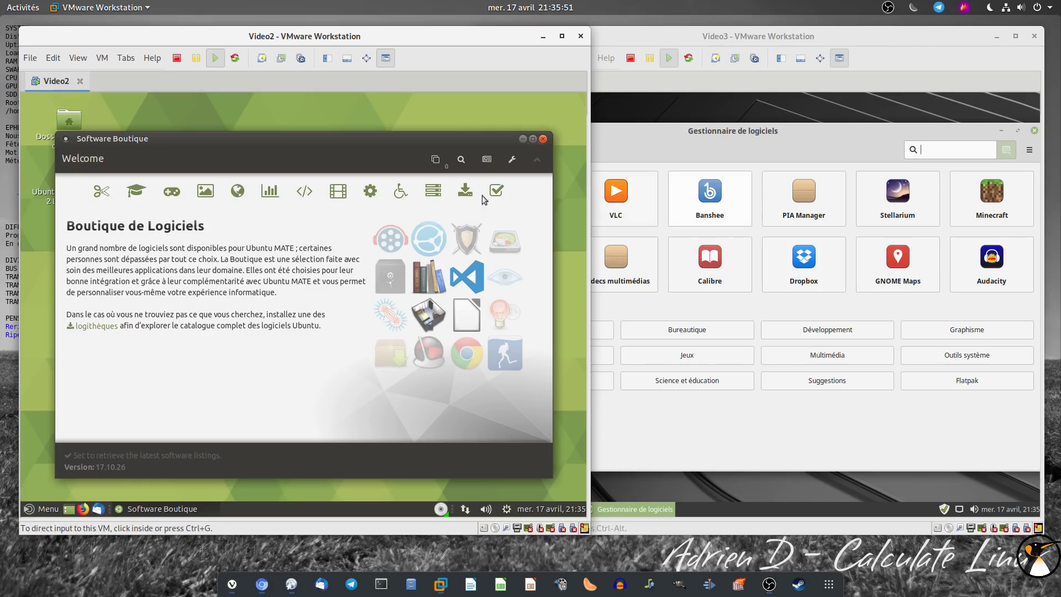
Search for kdenlive in Software Boutique and in Mint's software manager
click(460, 159)
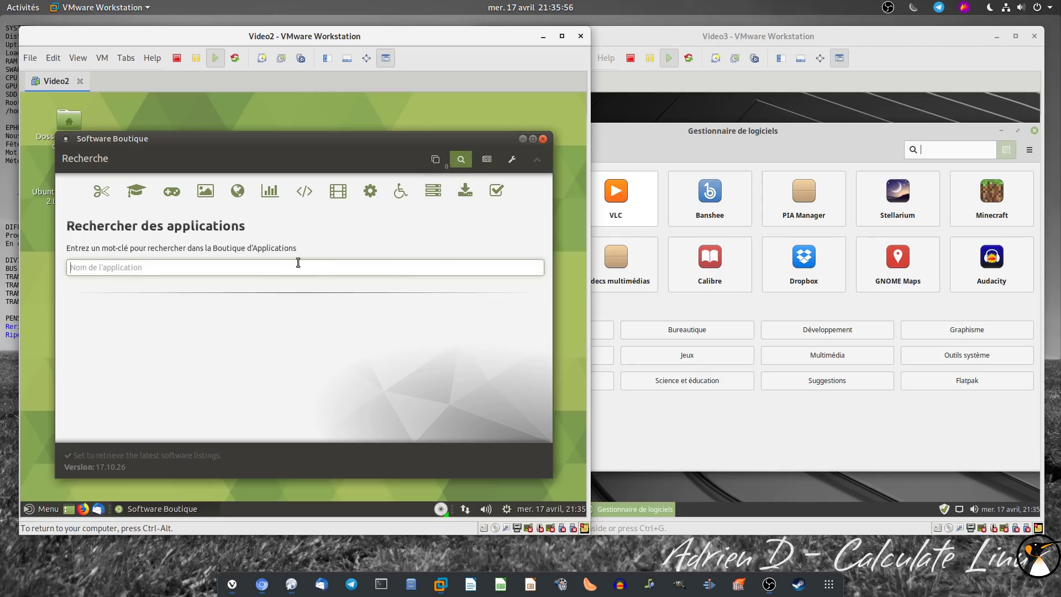
text(kdenlive)
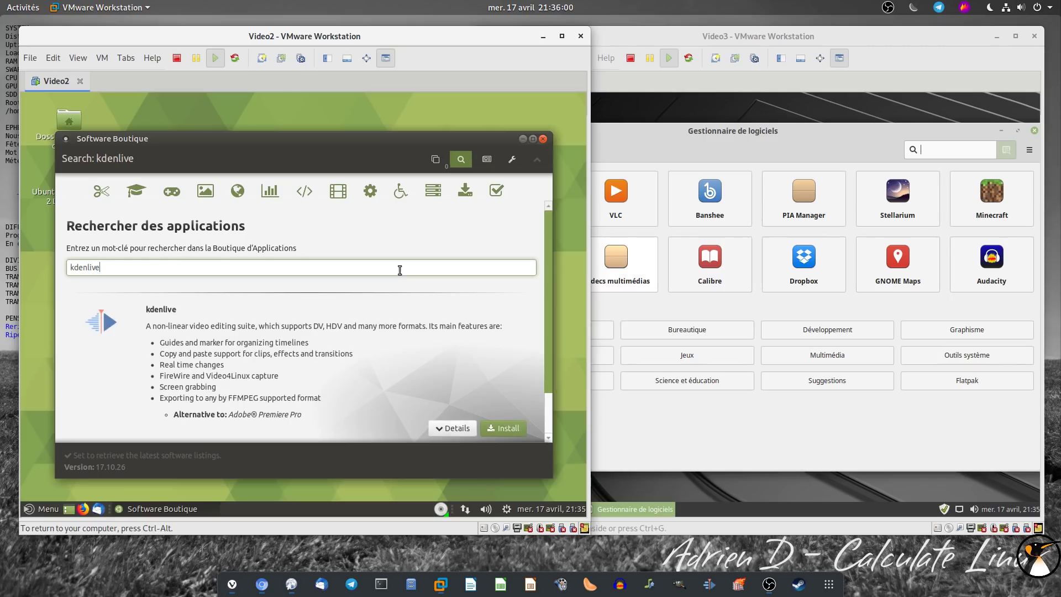
text(kdenlive)
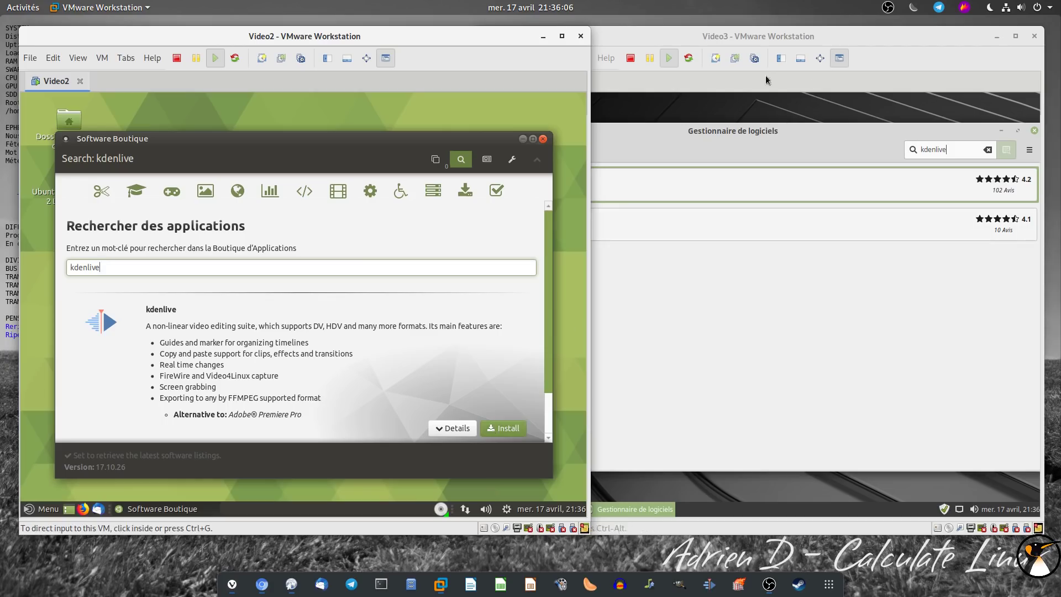
click(765, 38)
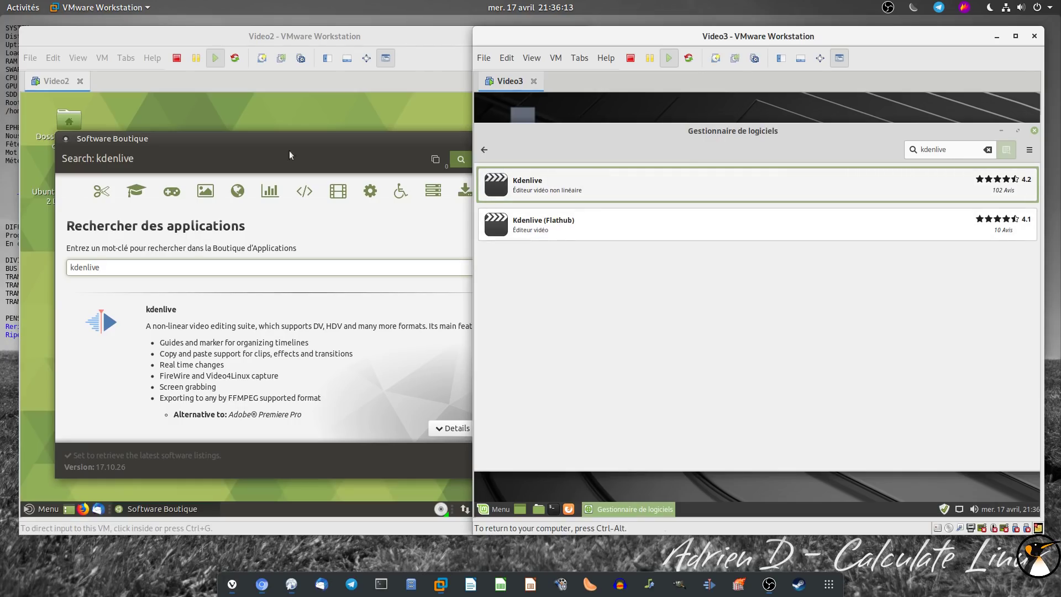
click(282, 44)
mouse_move(547, 237)
mouse_down()
mouse_move(539, 354)
mouse_move(549, 222)
mouse_up()
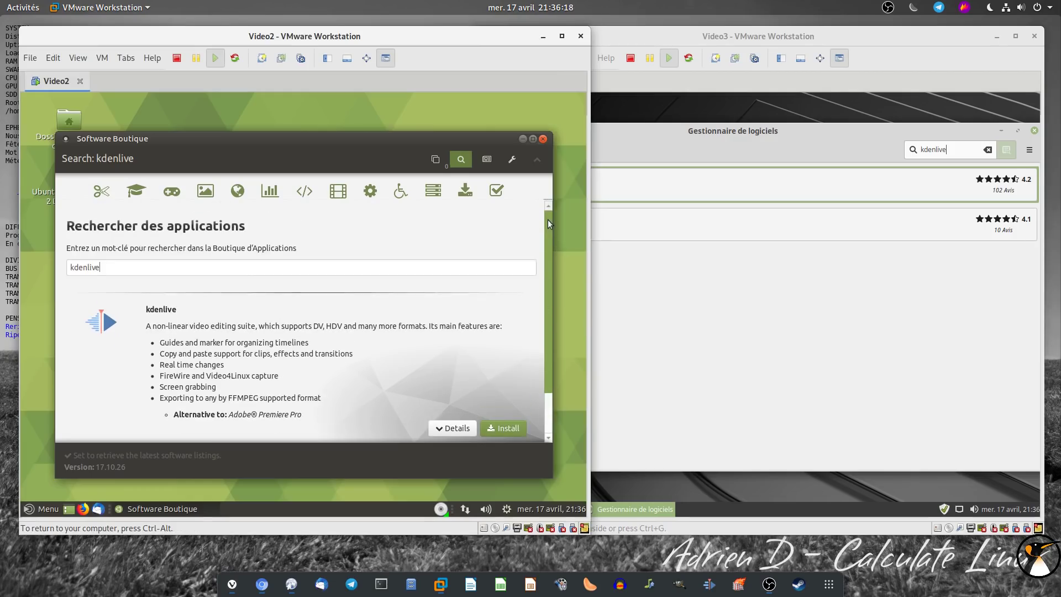
click(660, 151)
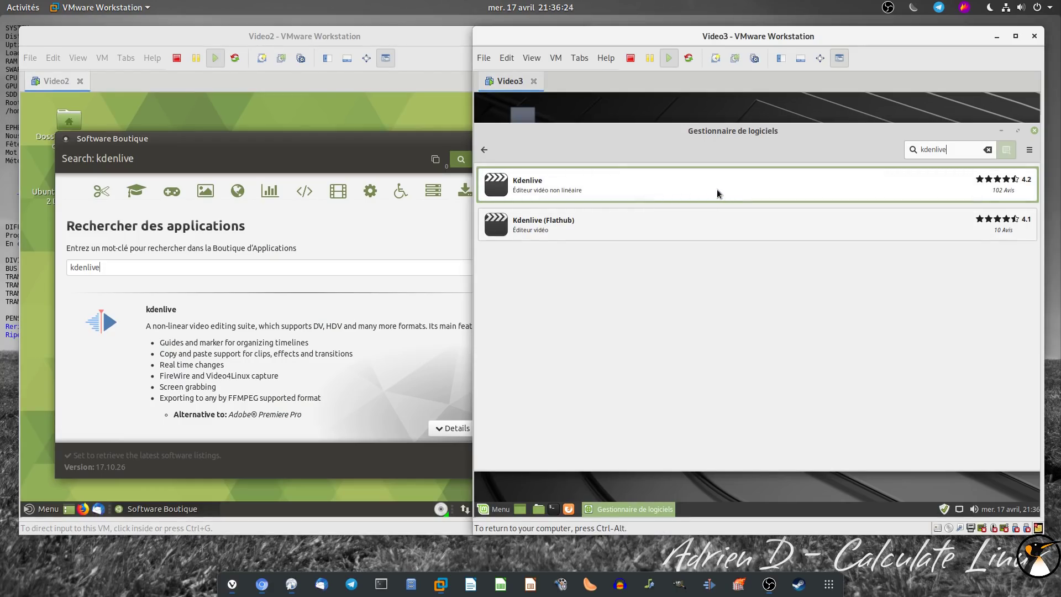
Open Kdenlive's details in Mint, then queue and apply the kdenlive install in Software Boutique
click(700, 184)
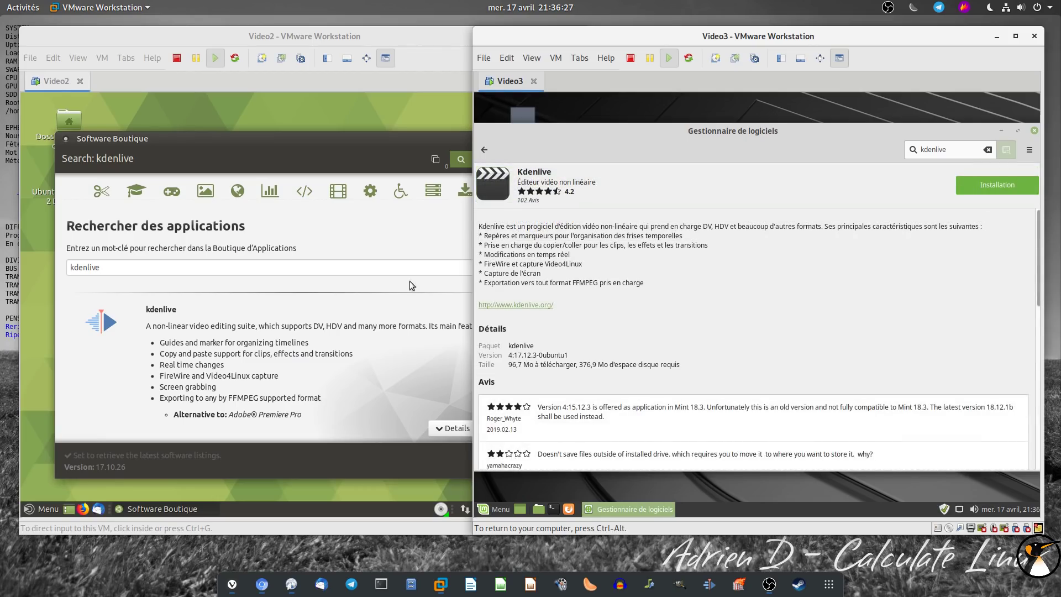
click(383, 38)
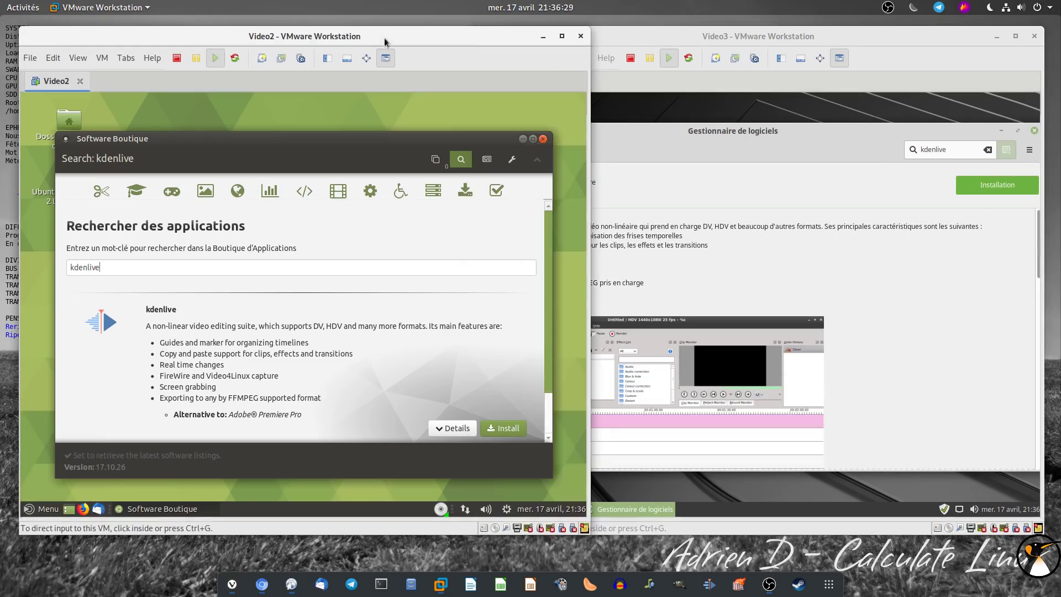
click(495, 429)
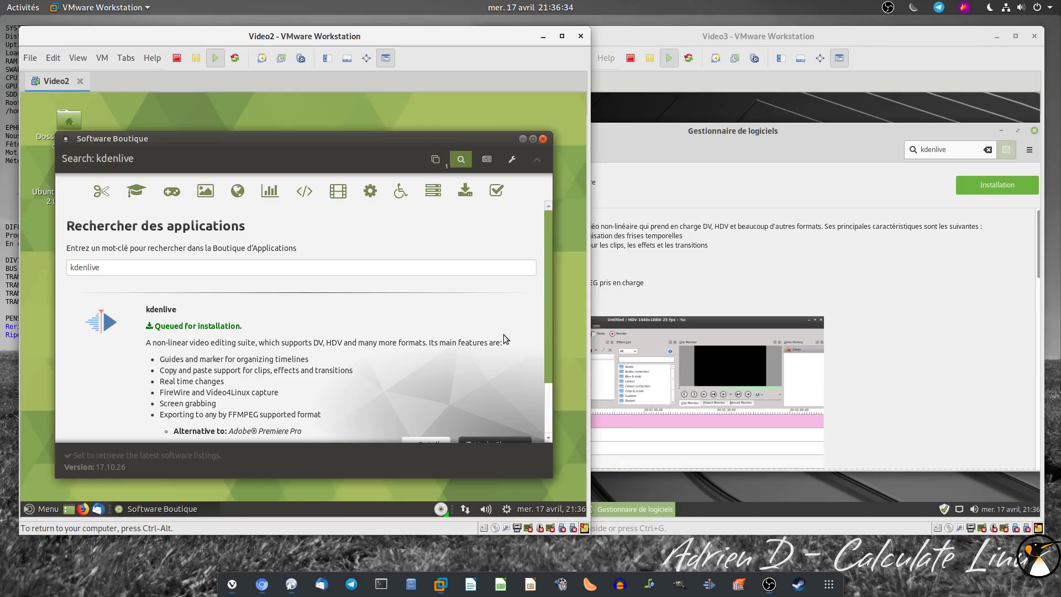
click(437, 159)
click(420, 287)
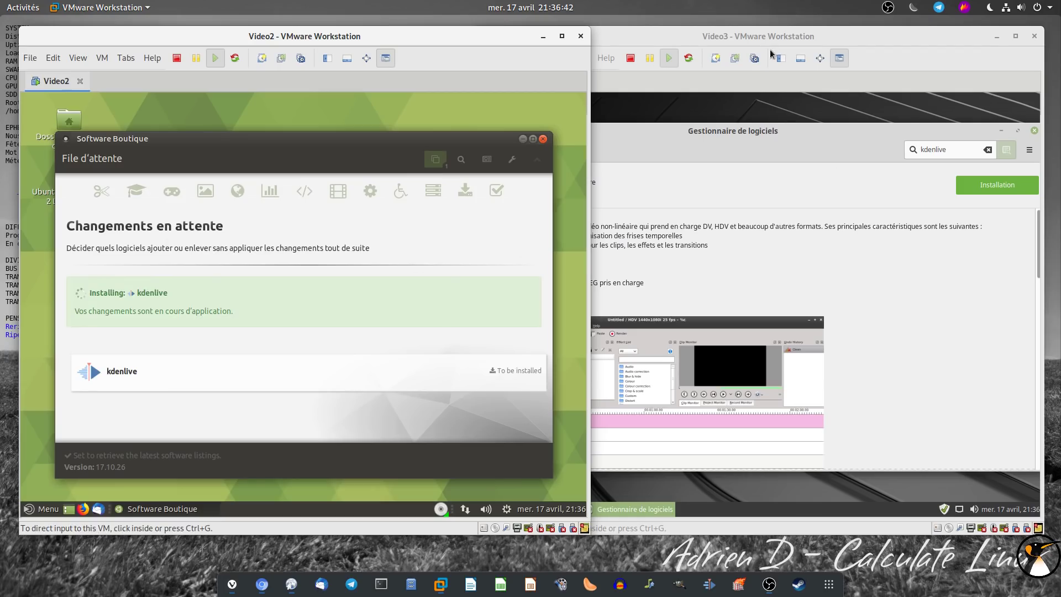
Authenticate Ubuntu MATE's kdenlive install and install Kdenlive with its extra packages in Mint
text(•)
click(394, 372)
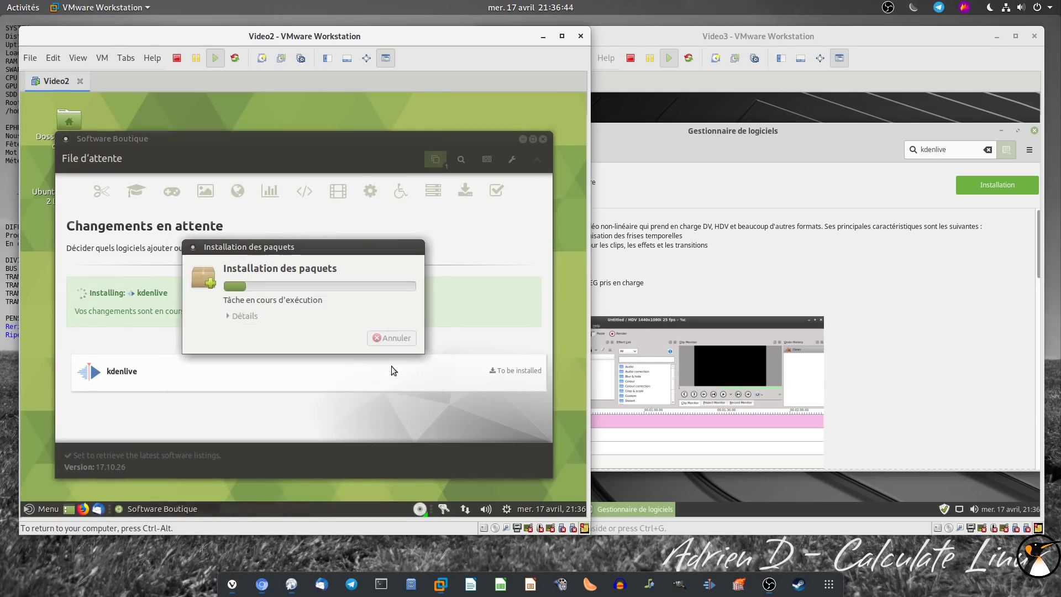
click(1021, 241)
click(997, 185)
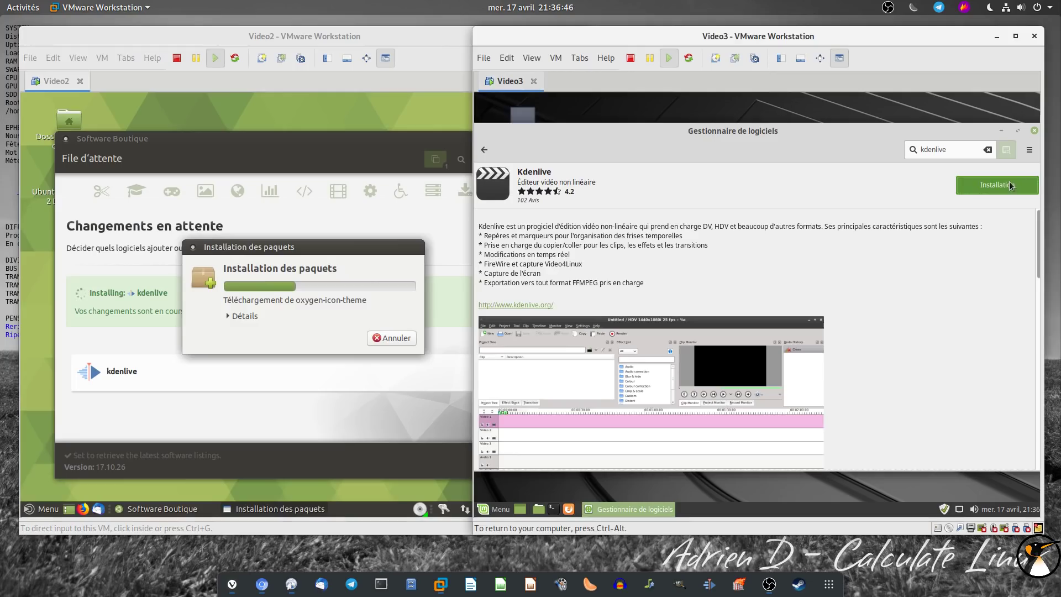
click(846, 374)
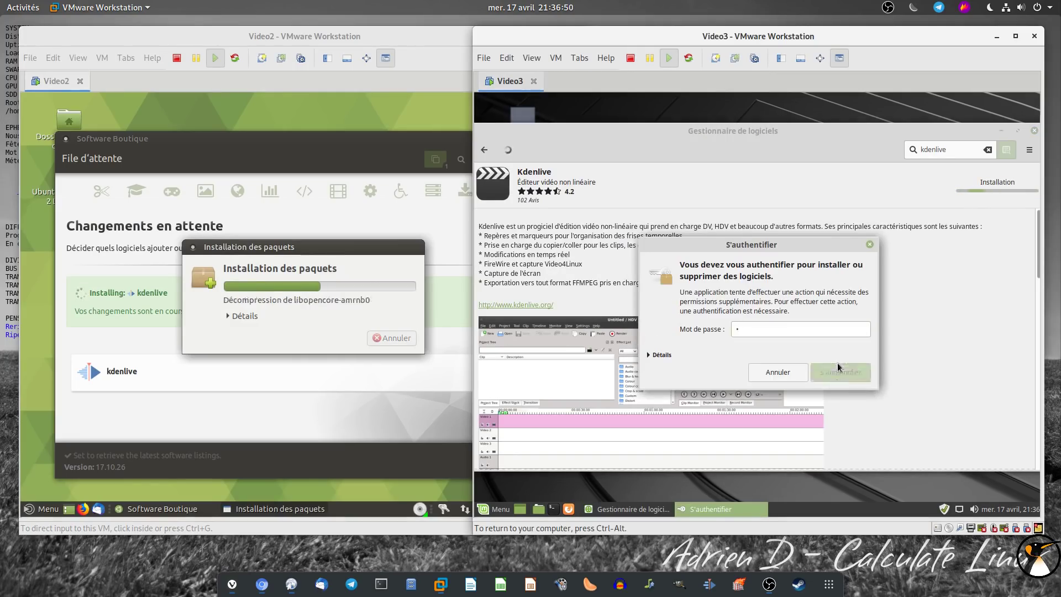
click(839, 367)
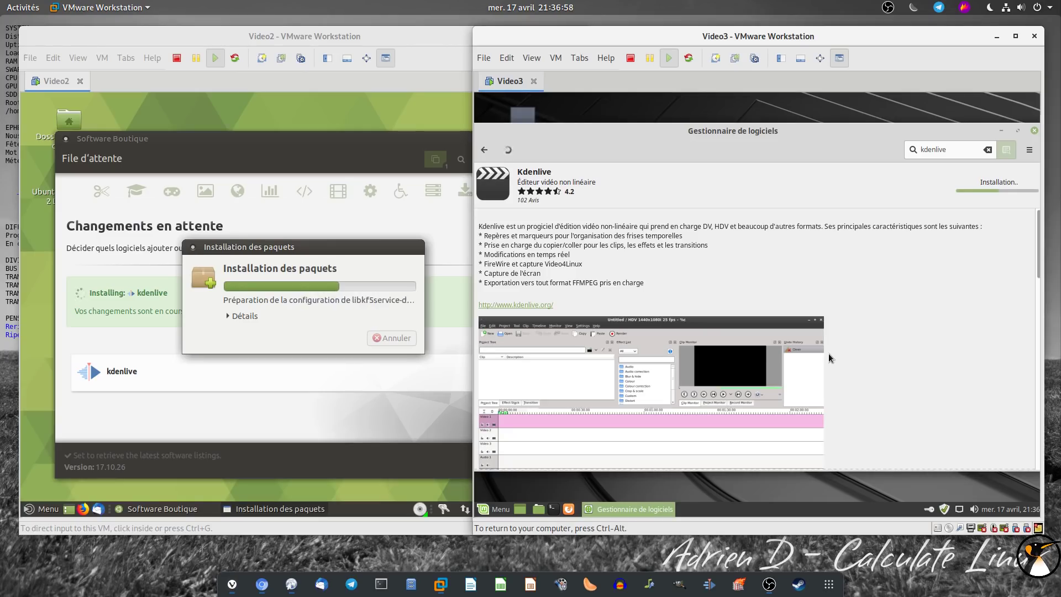
Return Mint's Software Manager to its home page and open a host terminal
click(483, 152)
click(482, 152)
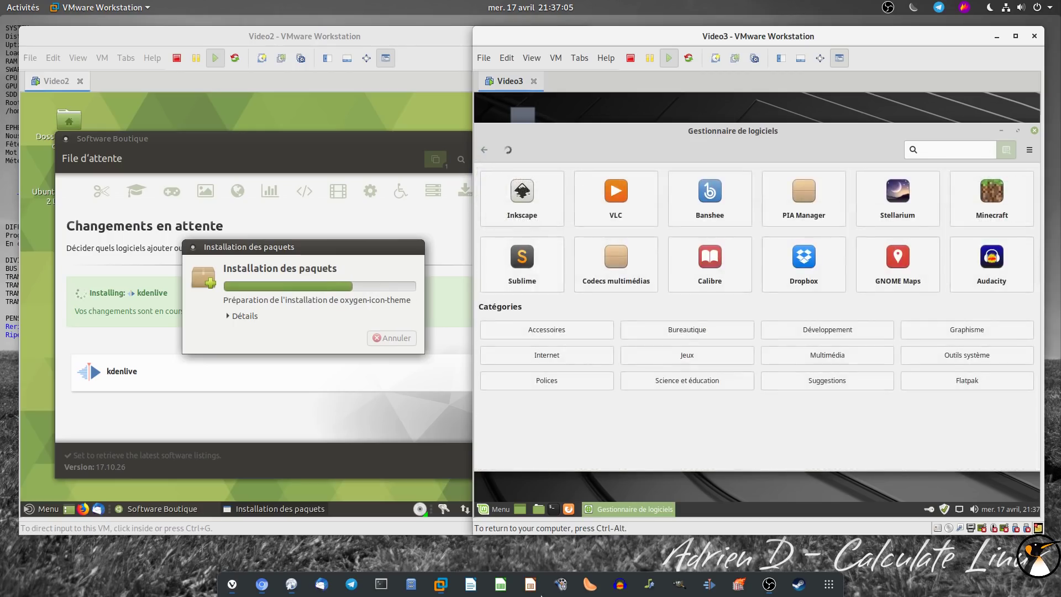
key(ctrl+alt+t)
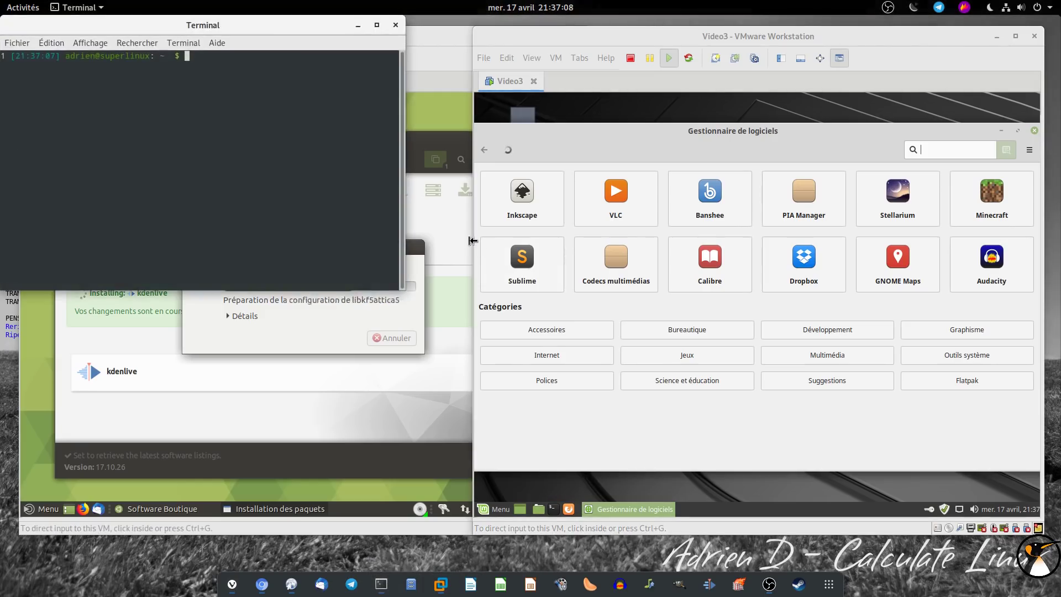
Run nmon in the host terminal showing the CPU and disk panels, enlarging the window
drag(203, 25, 513, 175)
text(nmon)
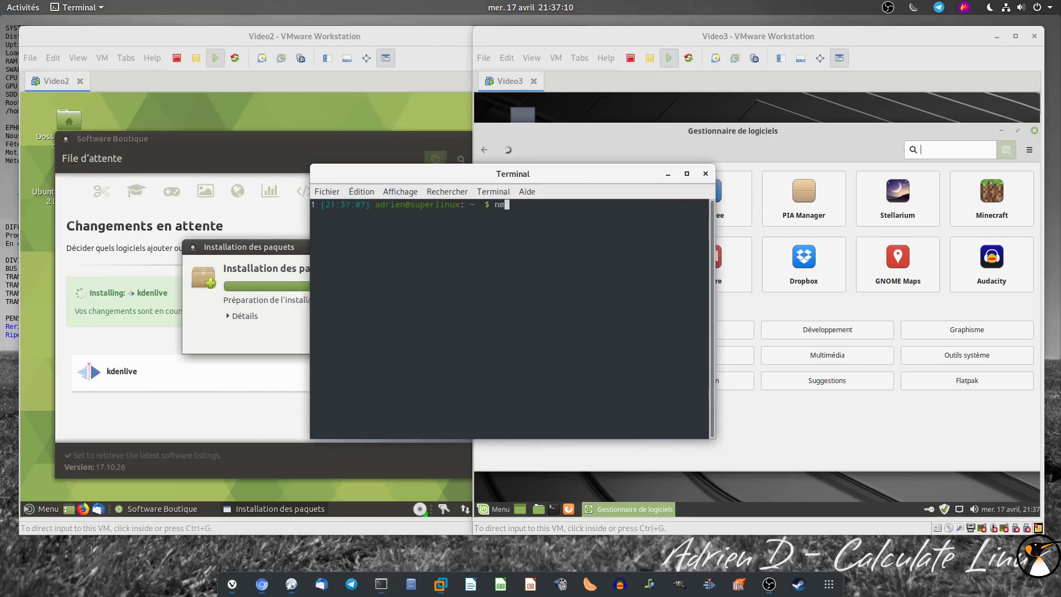
key(Return)
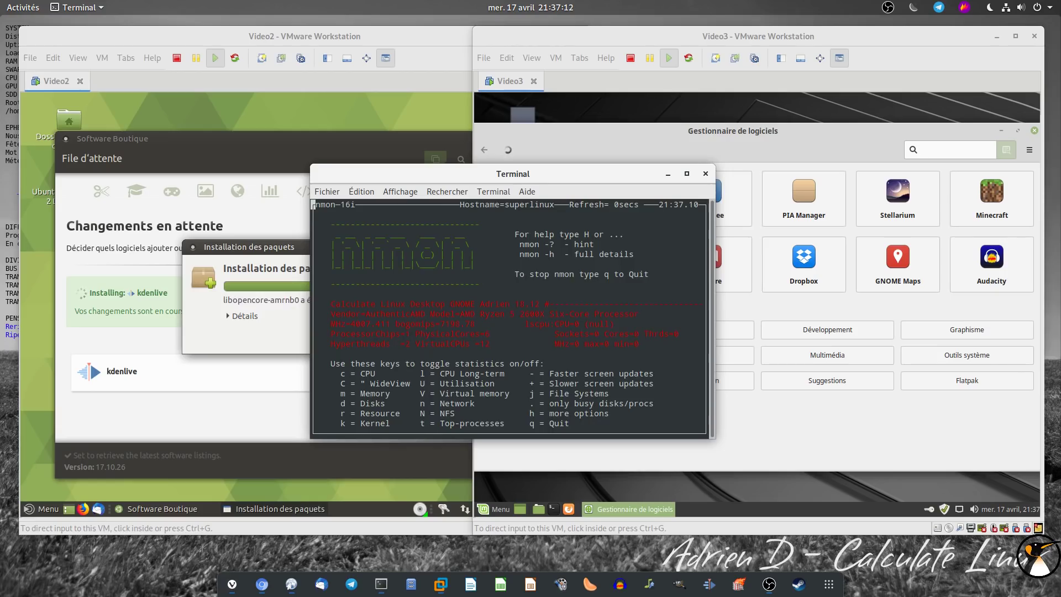
key(c)
key(d)
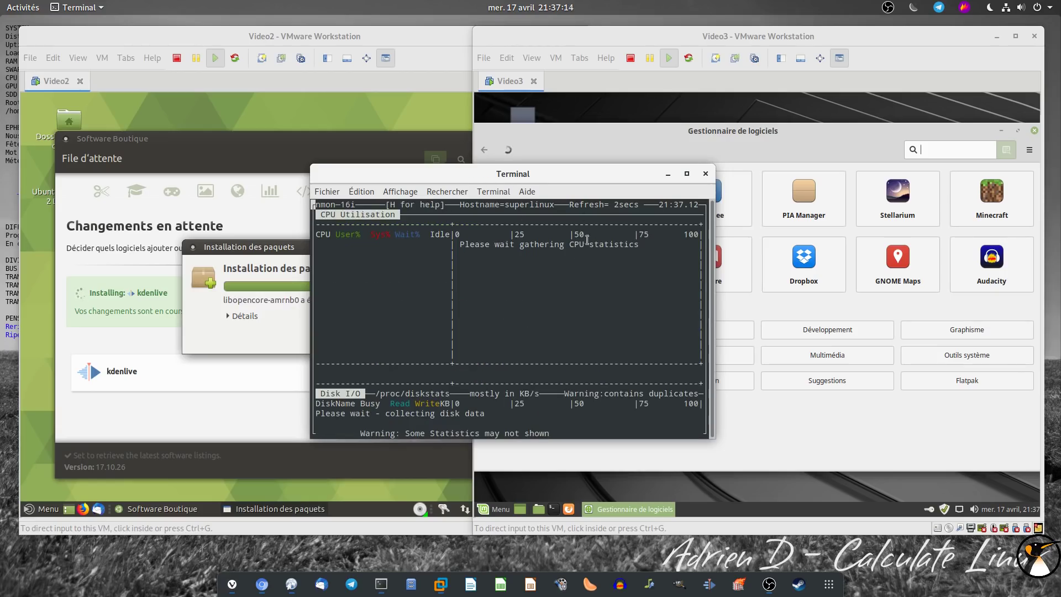
drag(716, 441, 781, 550)
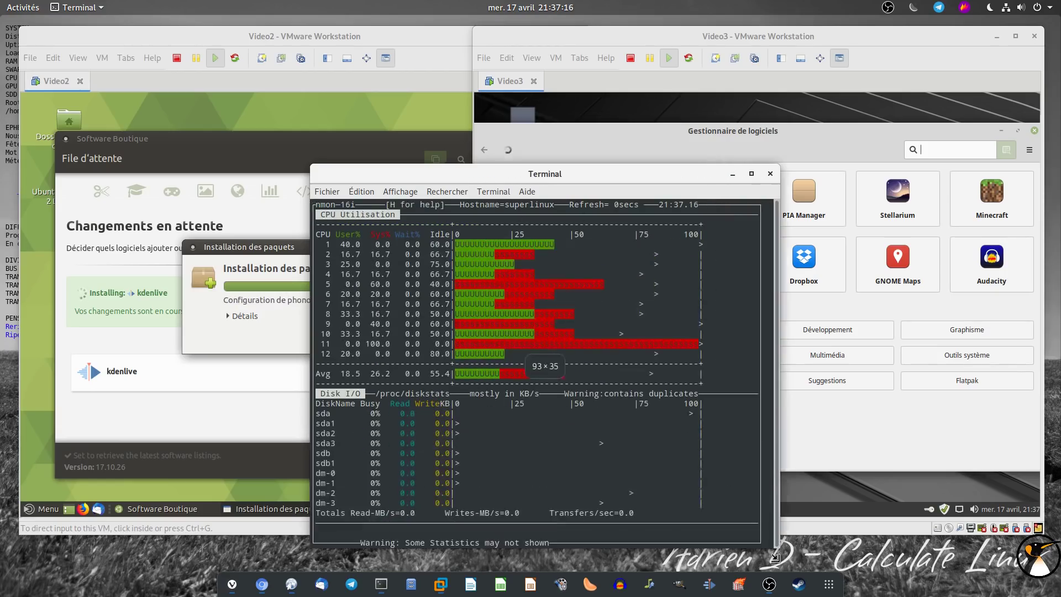
drag(621, 173, 567, 100)
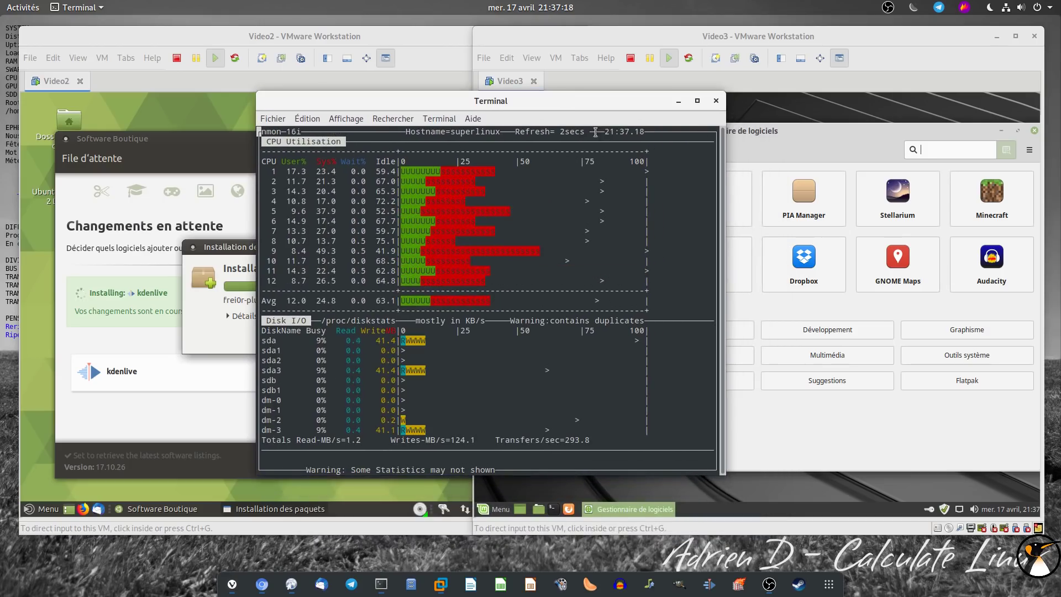
Close the nmon terminal and dismiss Ubuntu MATE's kdenlive installed notification
click(715, 101)
click(554, 311)
click(346, 150)
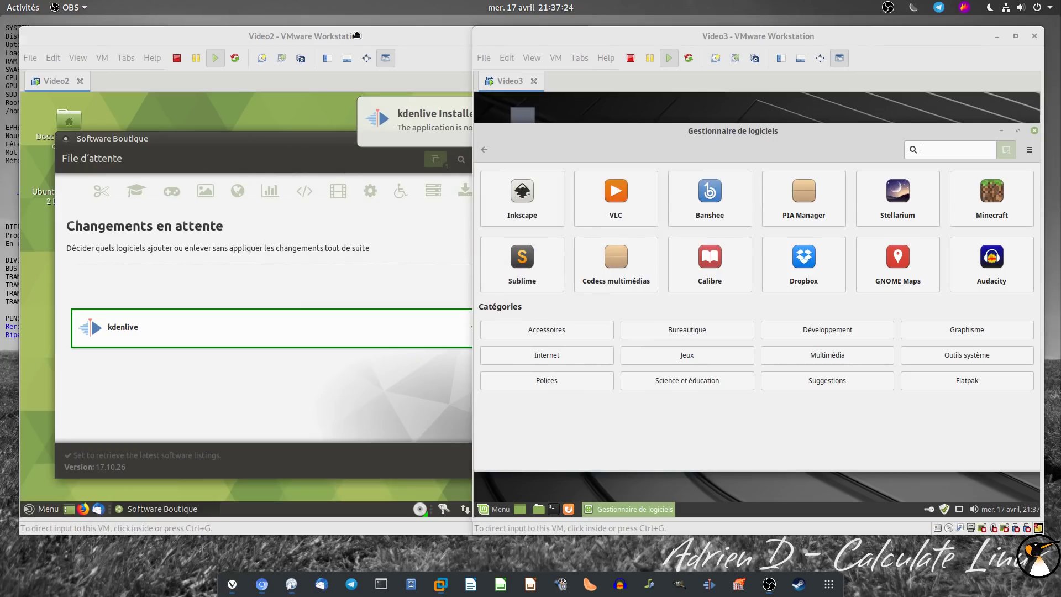
click(438, 39)
click(568, 111)
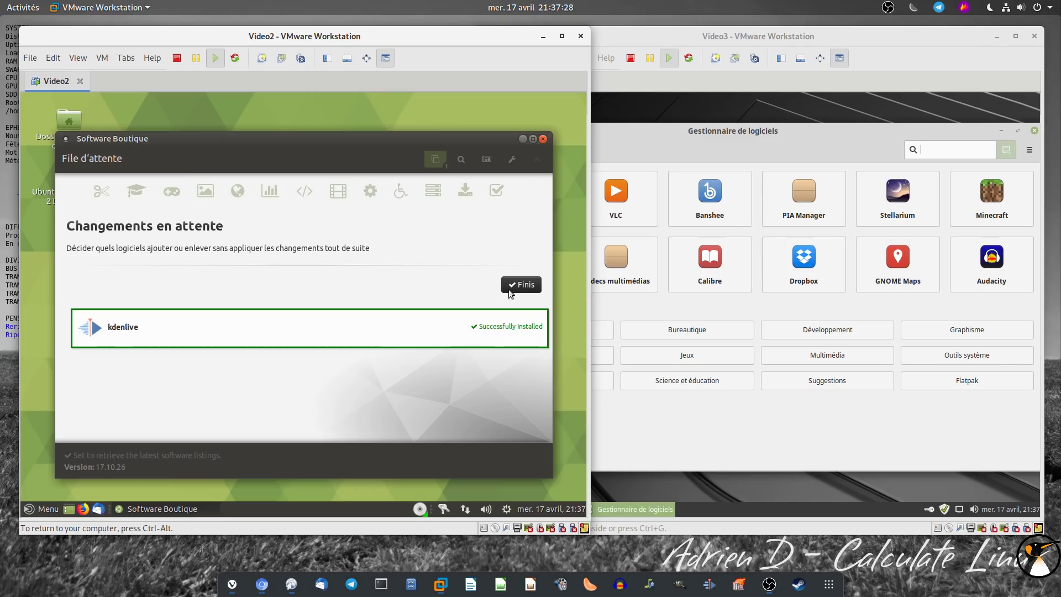
Clear the finished kdenlive entry, search nmon in Software Boutique and browse other software centres
click(509, 290)
click(460, 160)
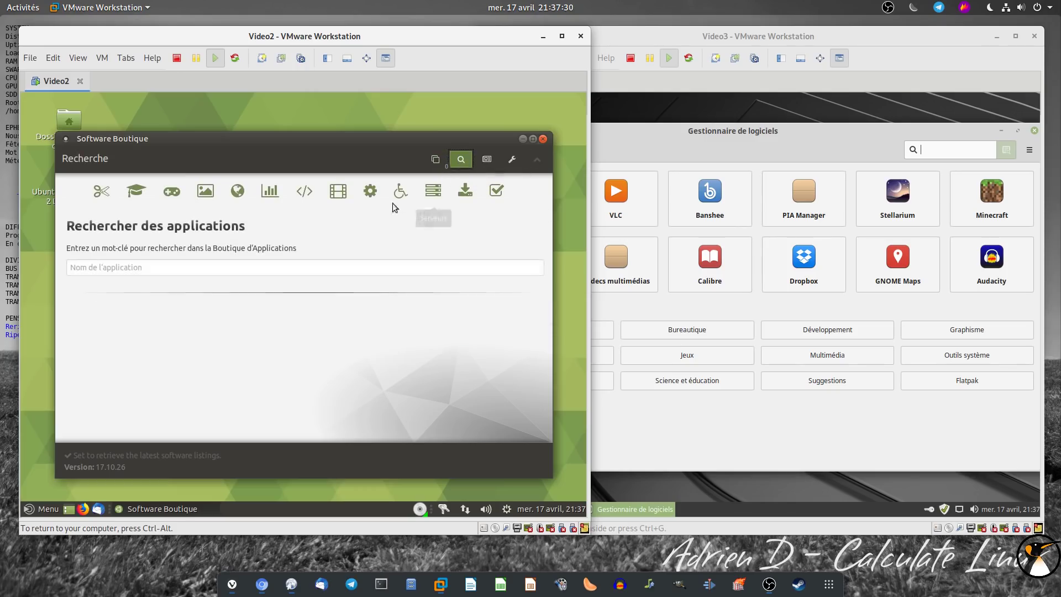
click(303, 262)
text(nmon)
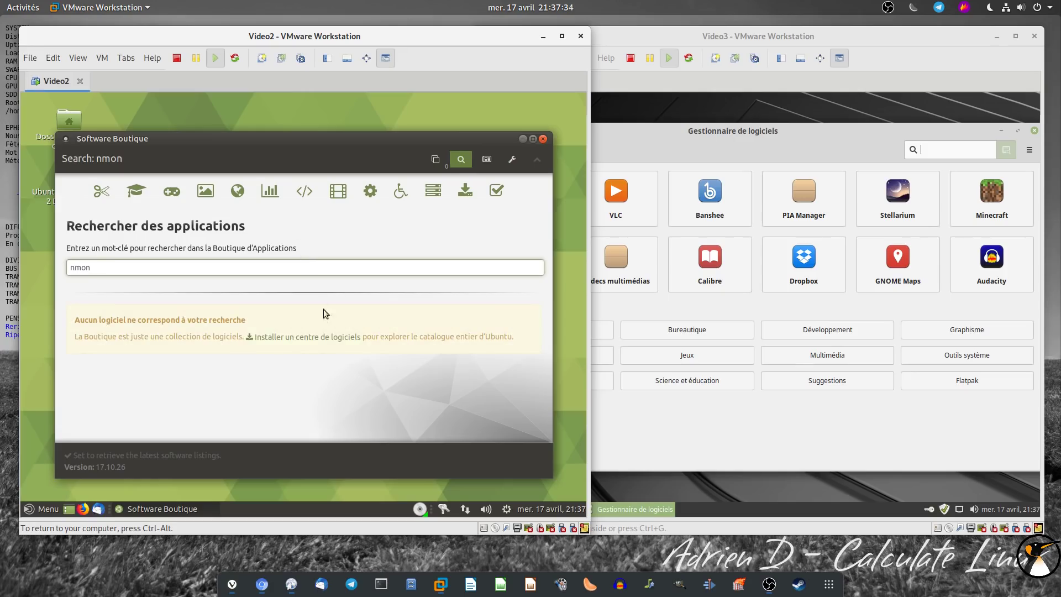
click(294, 336)
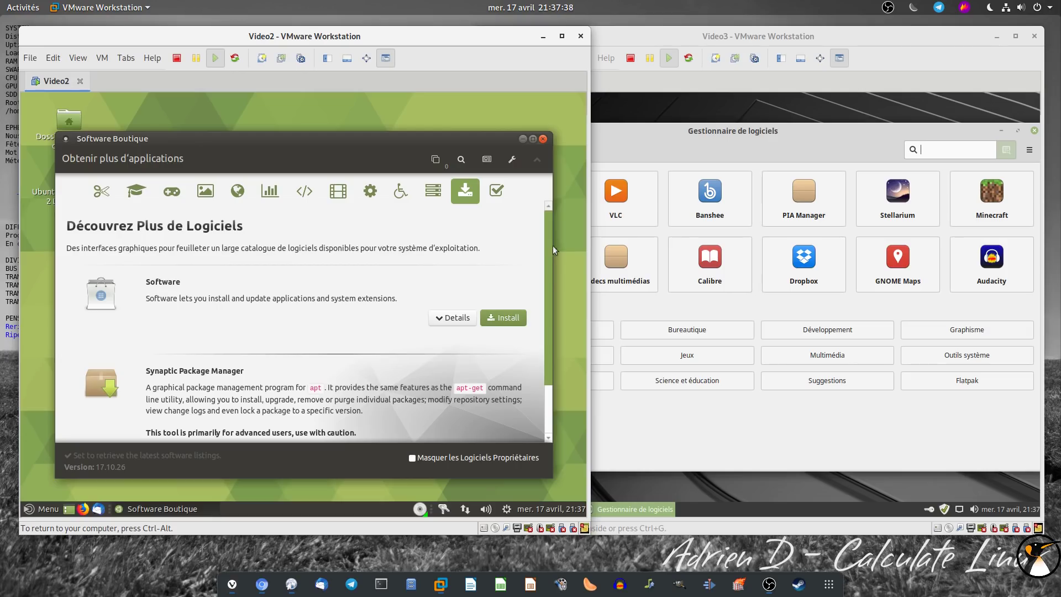
drag(546, 254, 545, 303)
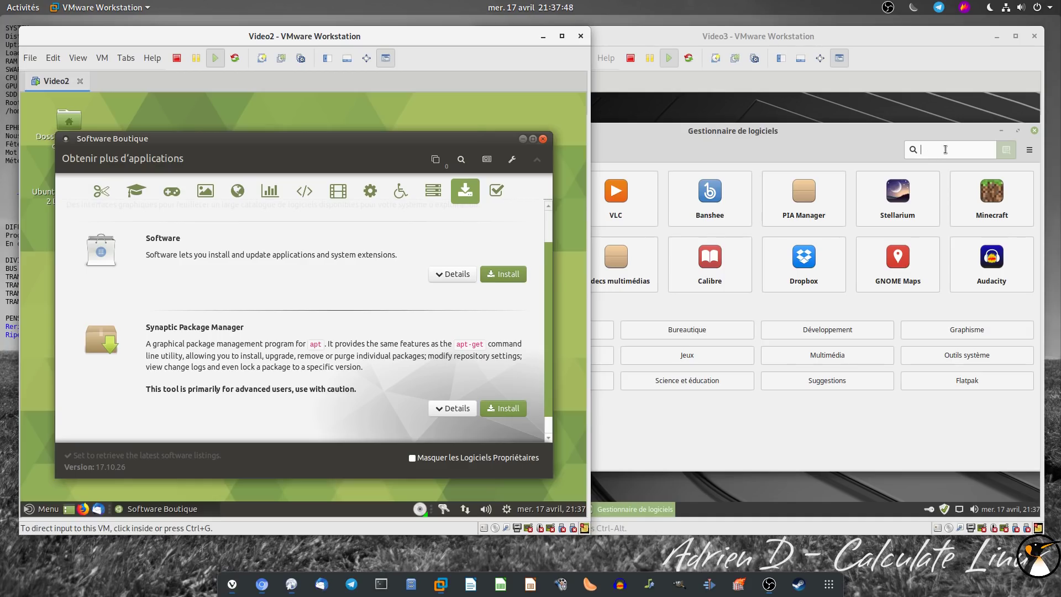
View Nmon's details page in Mint's Software Manager, then close the manager
text(n)
click(807, 31)
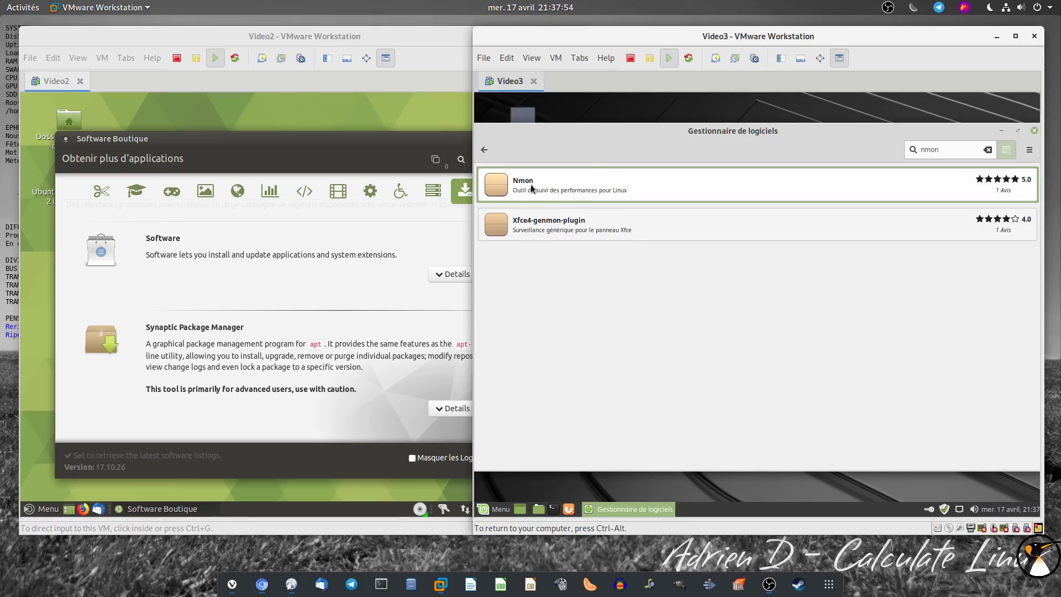
click(499, 180)
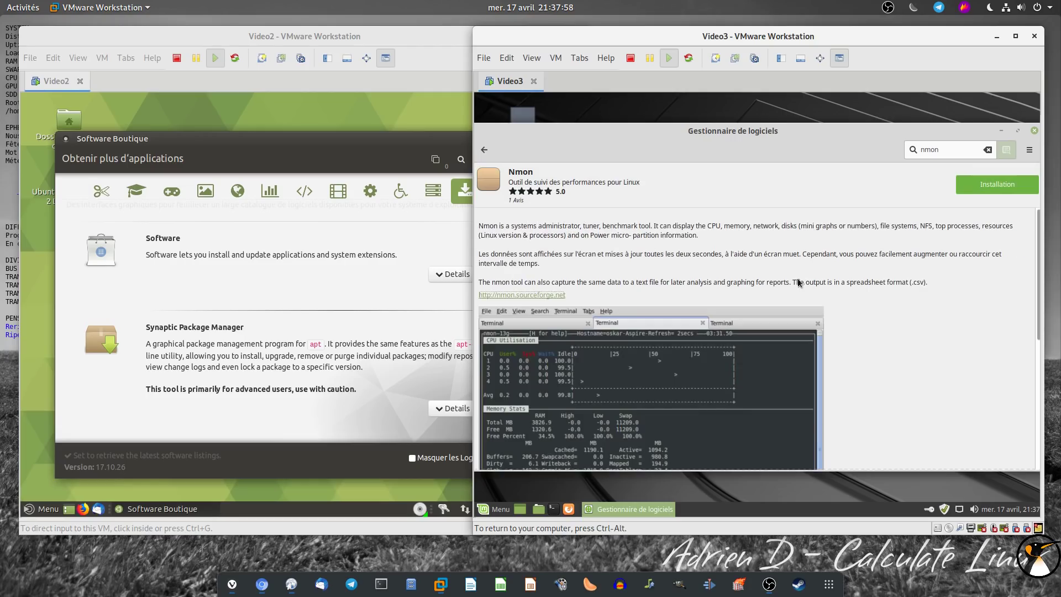
mouse_move(1035, 231)
mouse_down()
mouse_move(1038, 398)
mouse_move(1037, 221)
mouse_up()
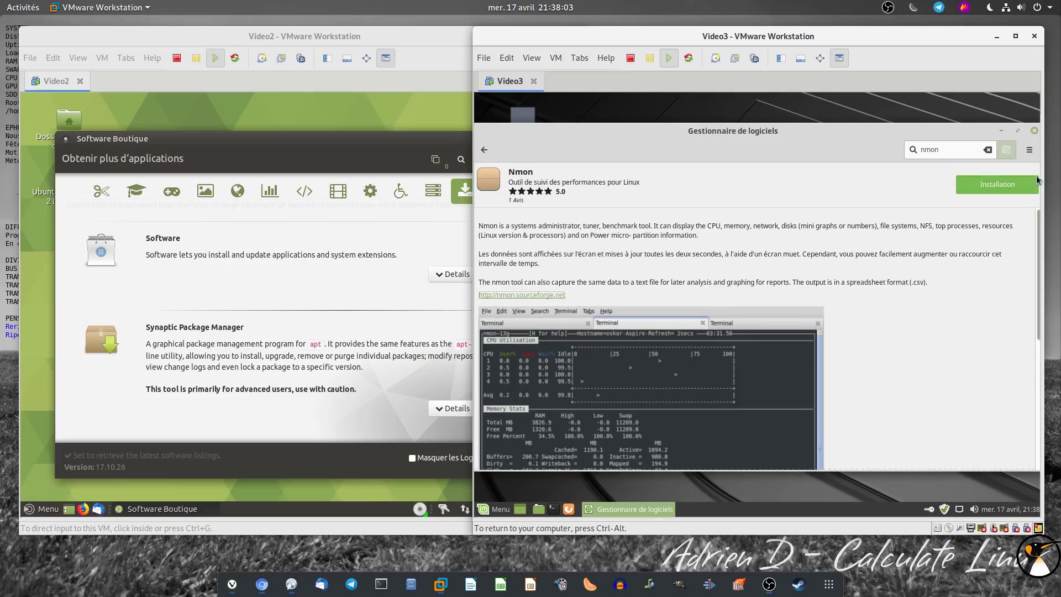
click(1035, 131)
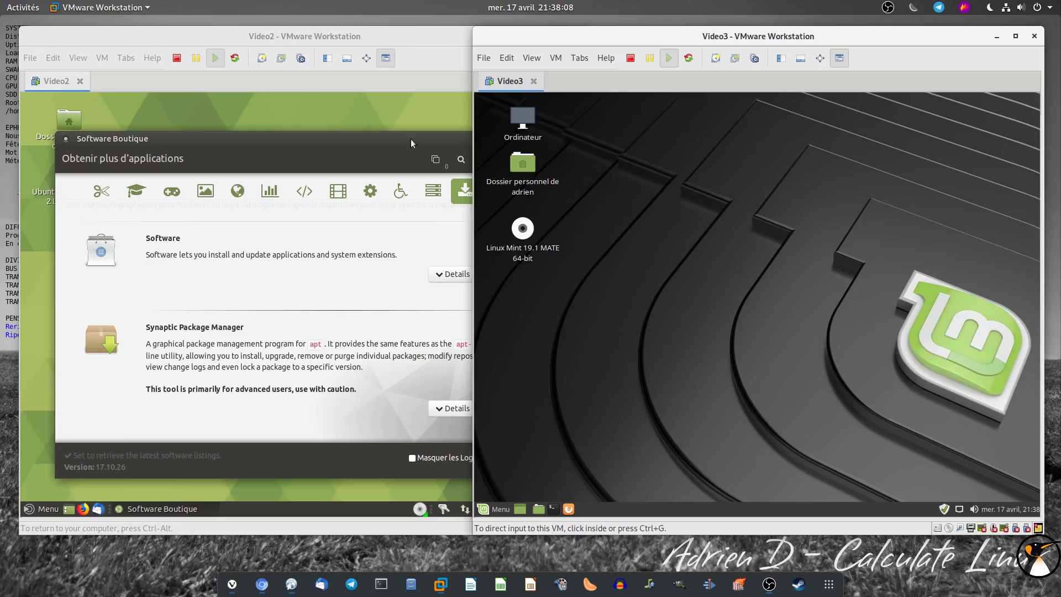
Close the Software Boutique in Ubuntu MATE and nudge the Linux Mint window right
click(434, 35)
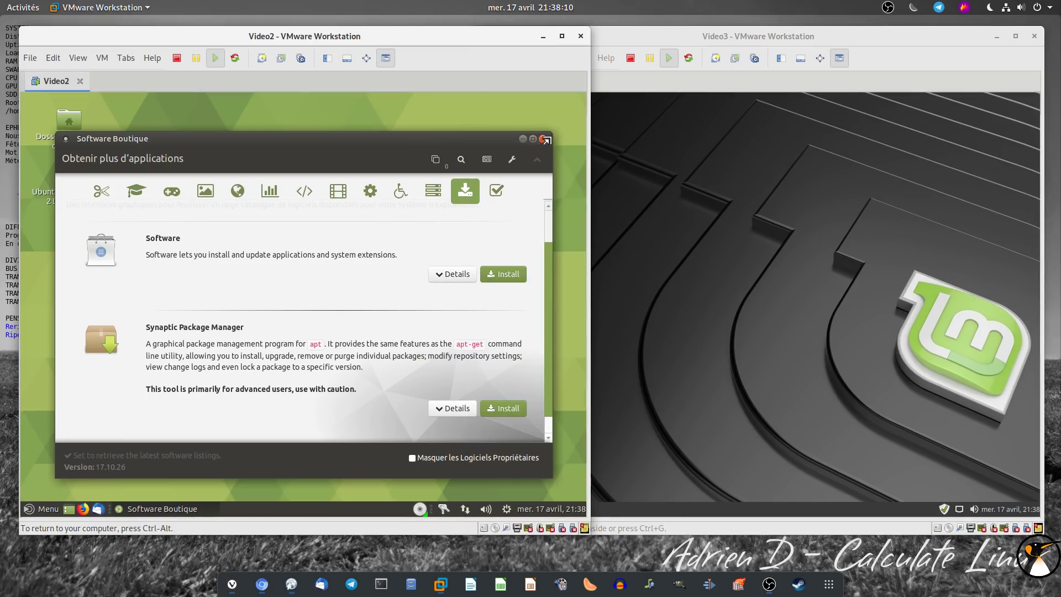
click(544, 138)
drag(607, 38, 625, 41)
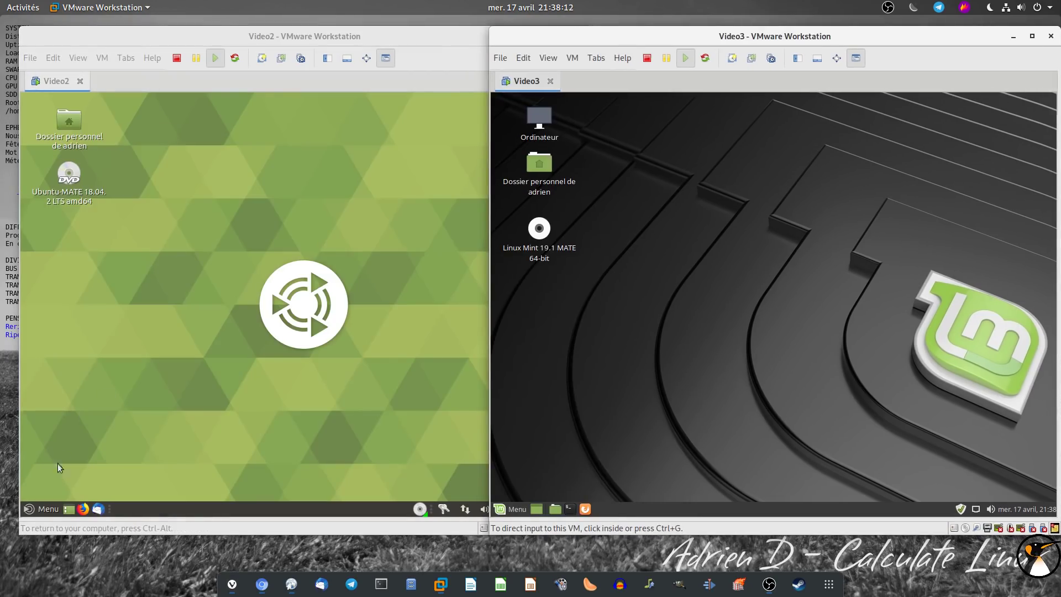
Show all applications in both menus and browse past Accessoires to Bureautique's LibreOffice entries
click(51, 510)
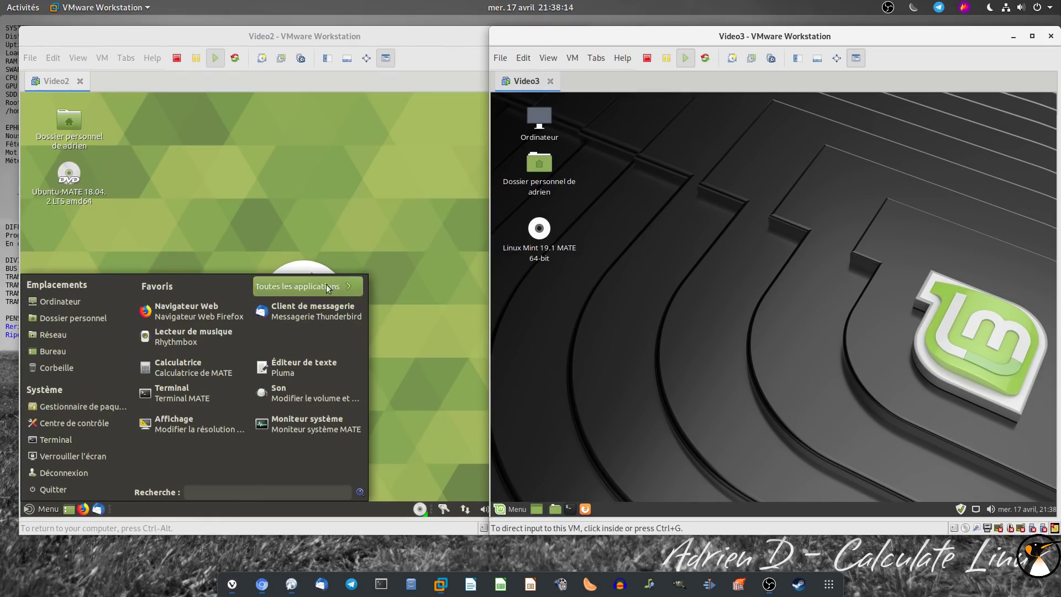
click(510, 509)
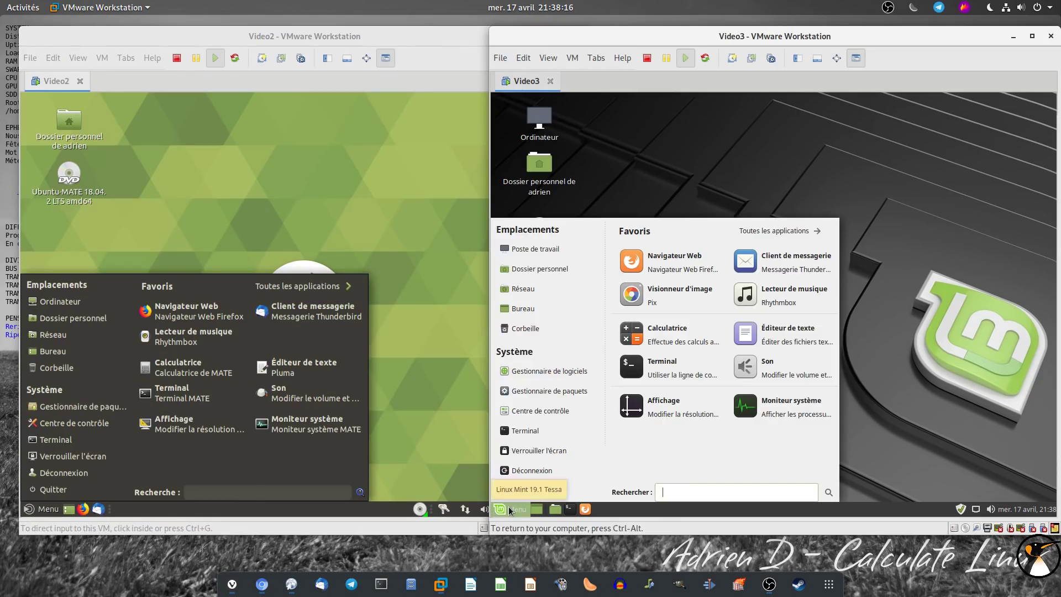
click(779, 235)
click(354, 285)
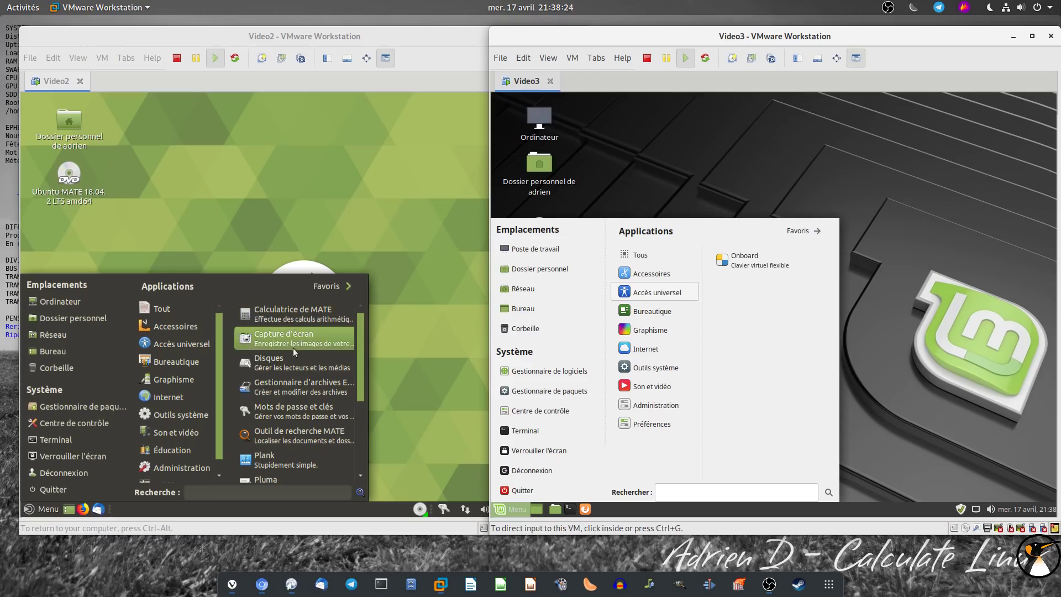
scroll(353, 395, down, 4)
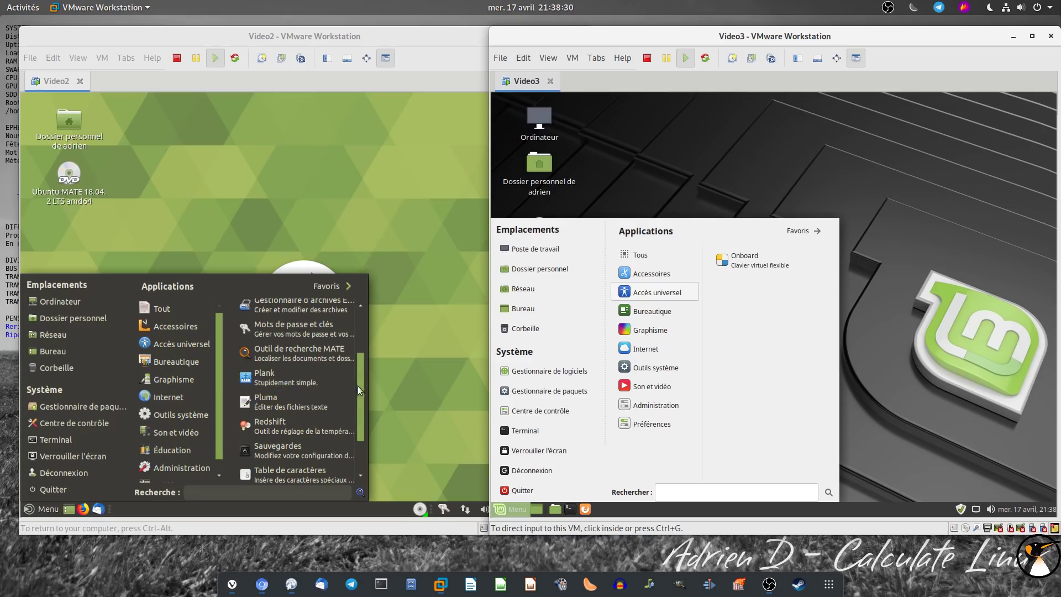
drag(360, 384, 356, 418)
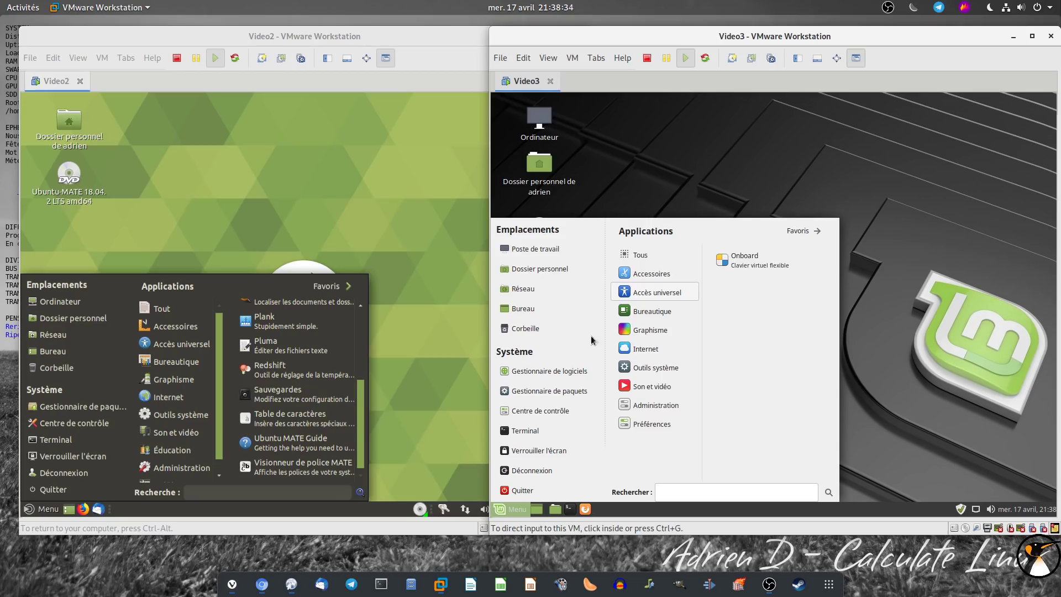
mouse_move(678, 278)
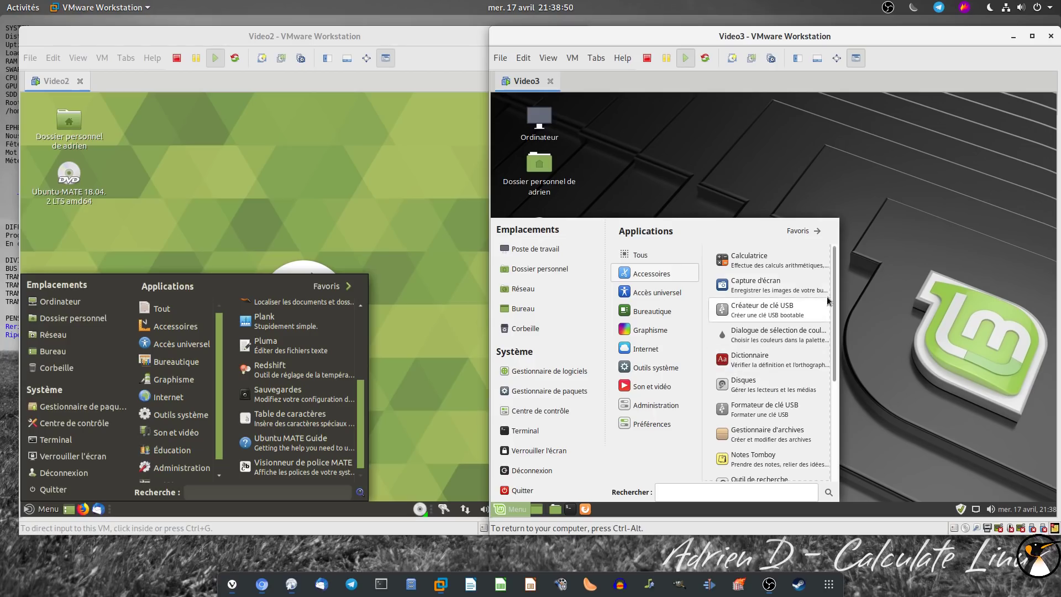
scroll(835, 299, down, 1)
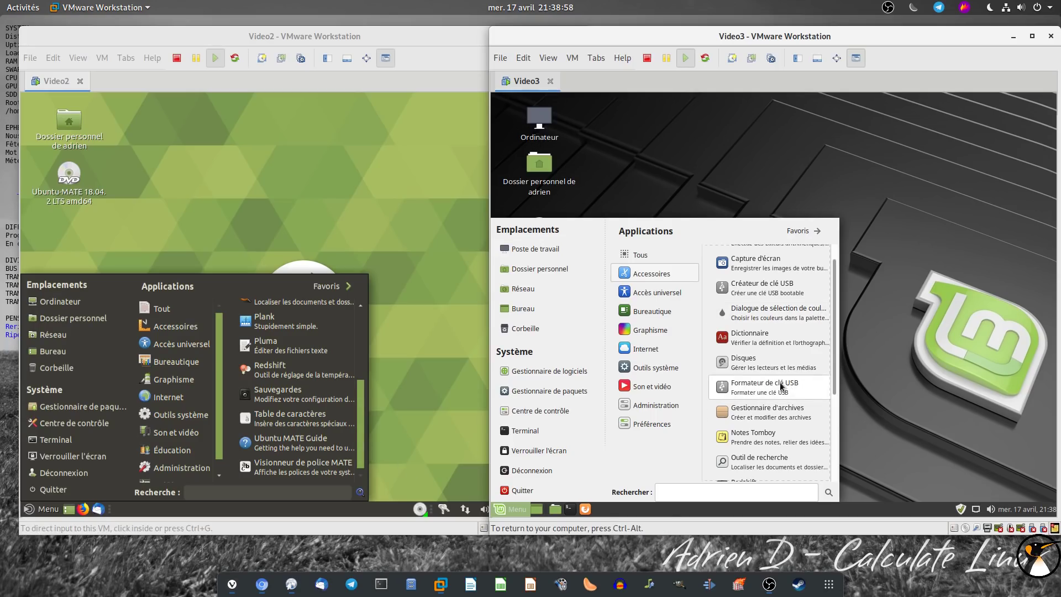
scroll(781, 386, down, 3)
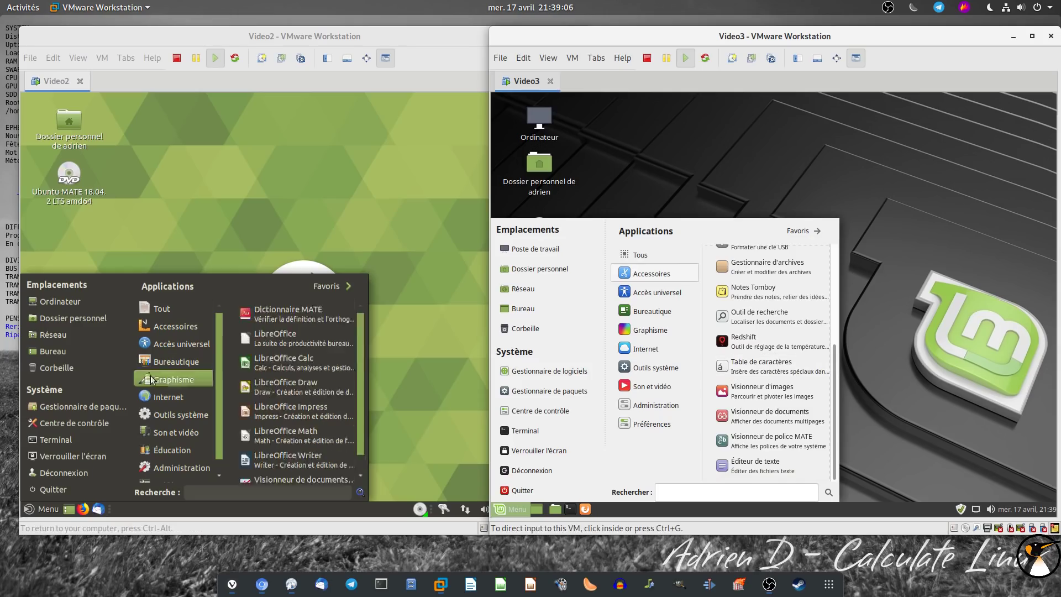
Launch LibreOffice Impress in both VMs and dismiss their template choosers
mouse_move(171, 364)
mouse_move(690, 311)
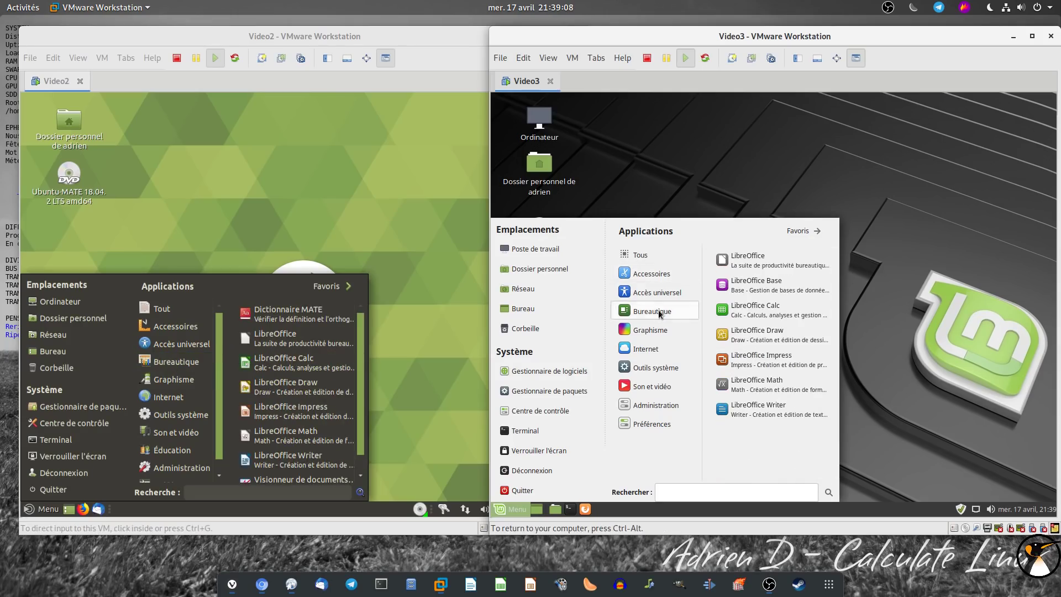
click(774, 360)
click(284, 414)
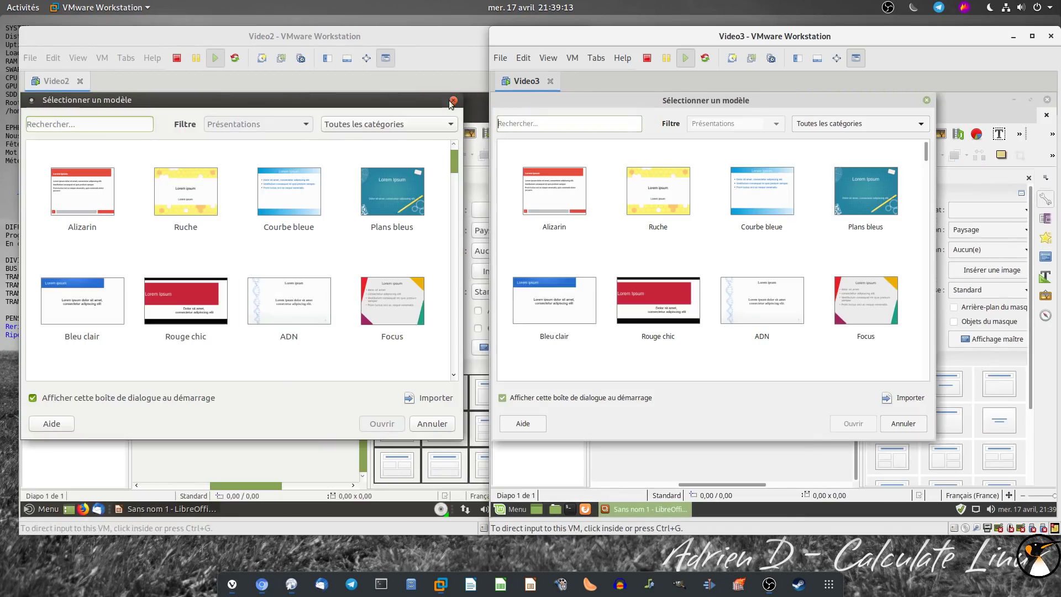
click(453, 100)
click(928, 101)
Show LibreOffice's About information in both VMs, revealing version 6.0.7.3
click(796, 115)
click(817, 267)
click(355, 115)
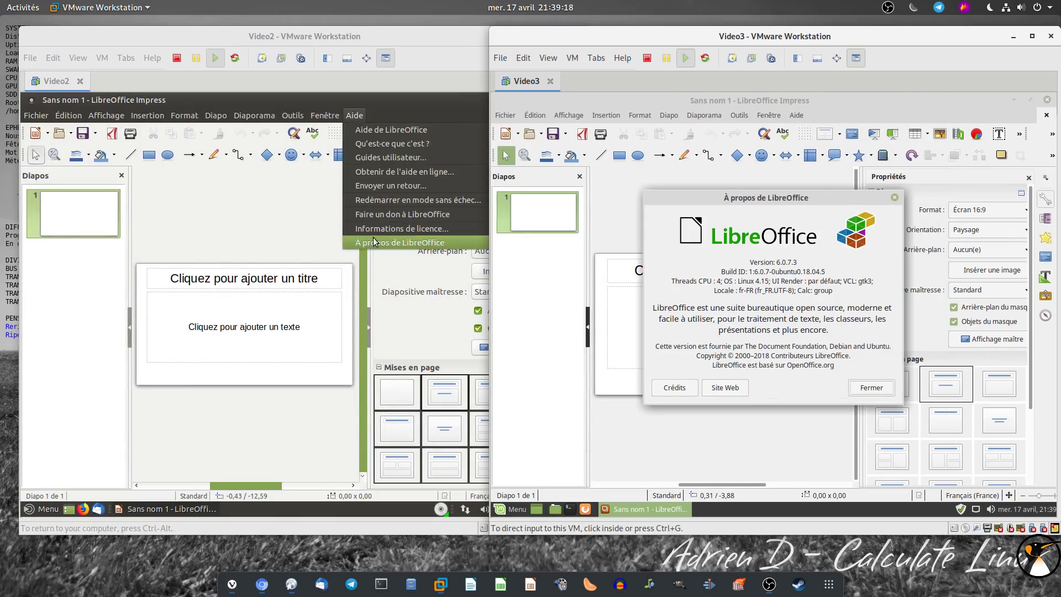
click(373, 240)
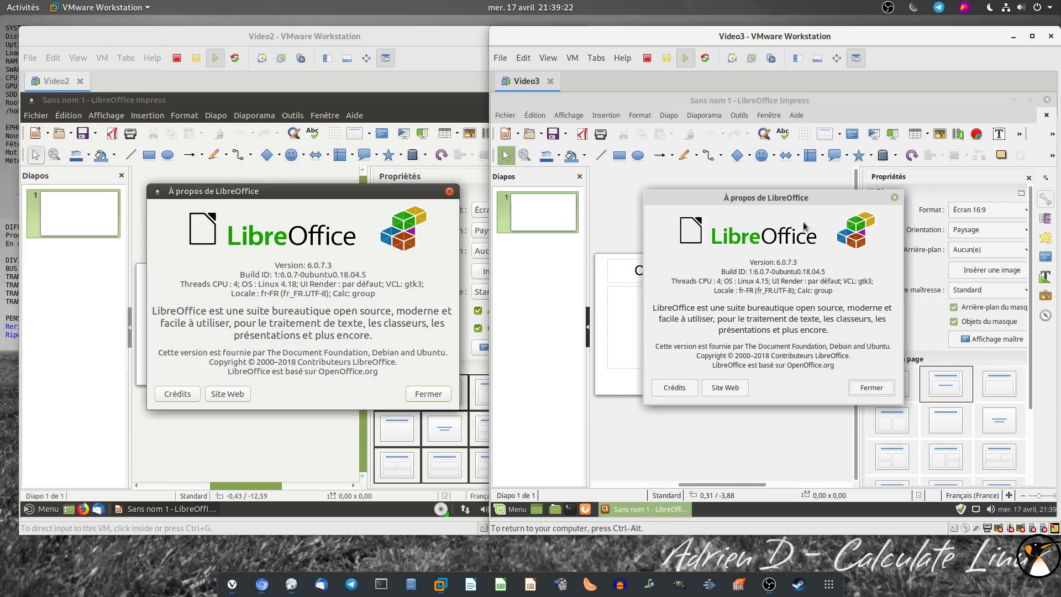
Close both About dialogs and quit LibreOffice Impress in Mint and Ubuntu MATE
click(451, 192)
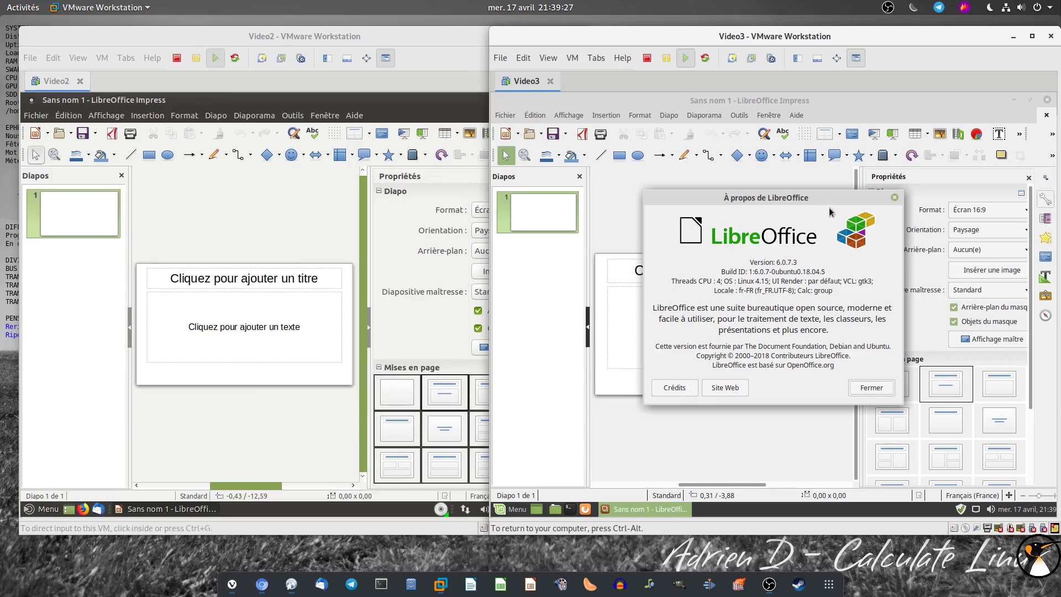
click(895, 197)
click(1046, 103)
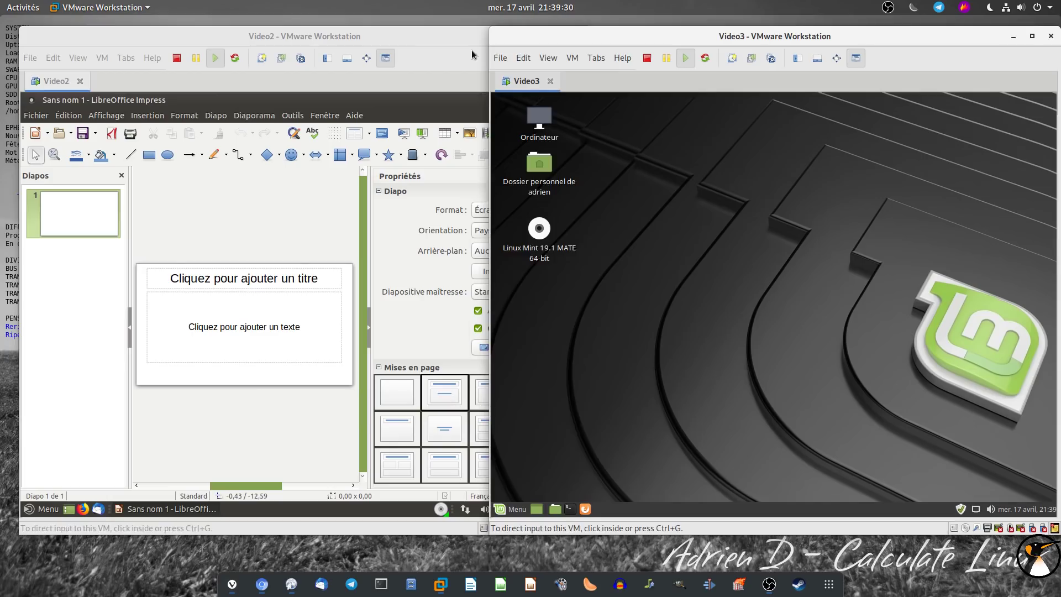
click(449, 104)
click(576, 101)
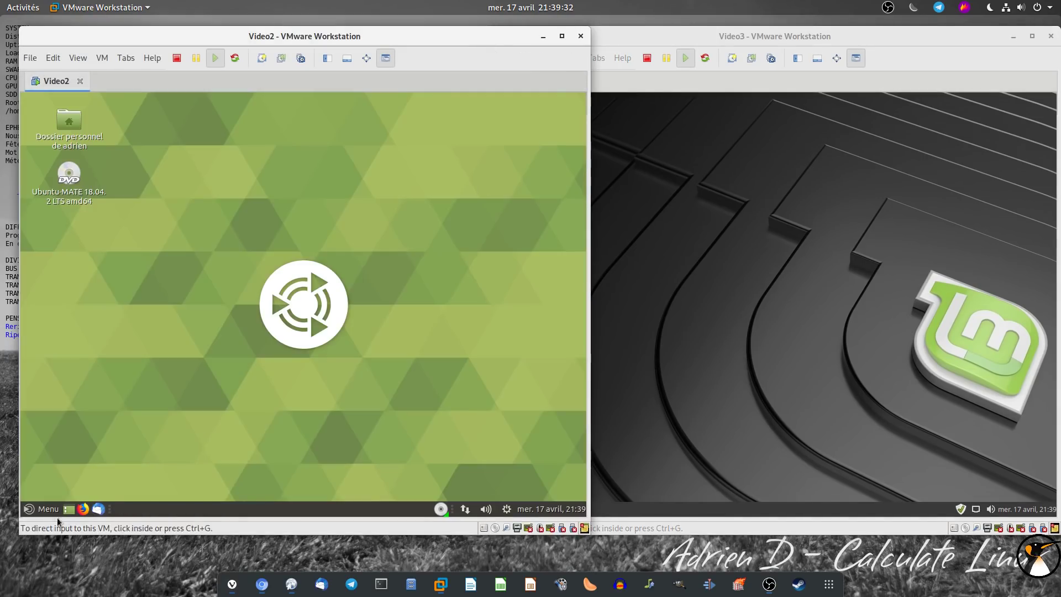
Browse Graphisme in both VMs' menus, then launch and close Pix in Mint
click(46, 509)
mouse_move(188, 379)
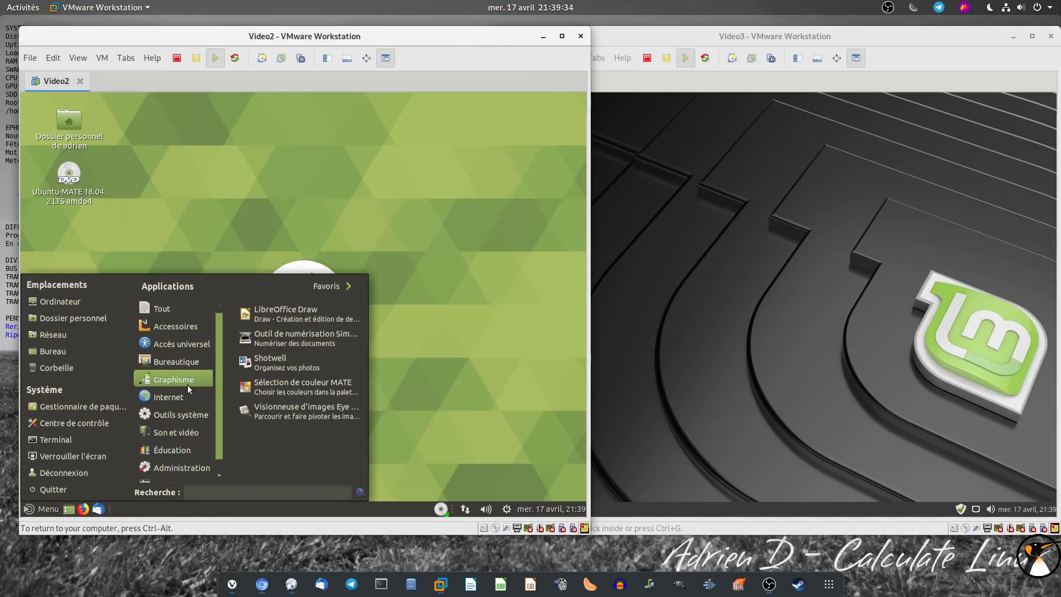
click(716, 65)
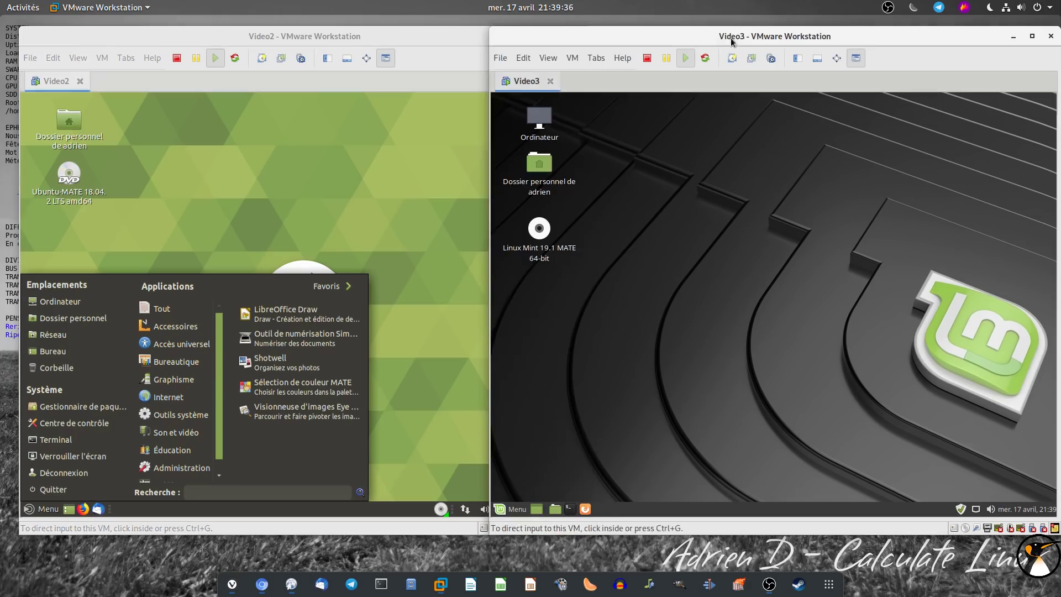
click(514, 509)
mouse_move(668, 339)
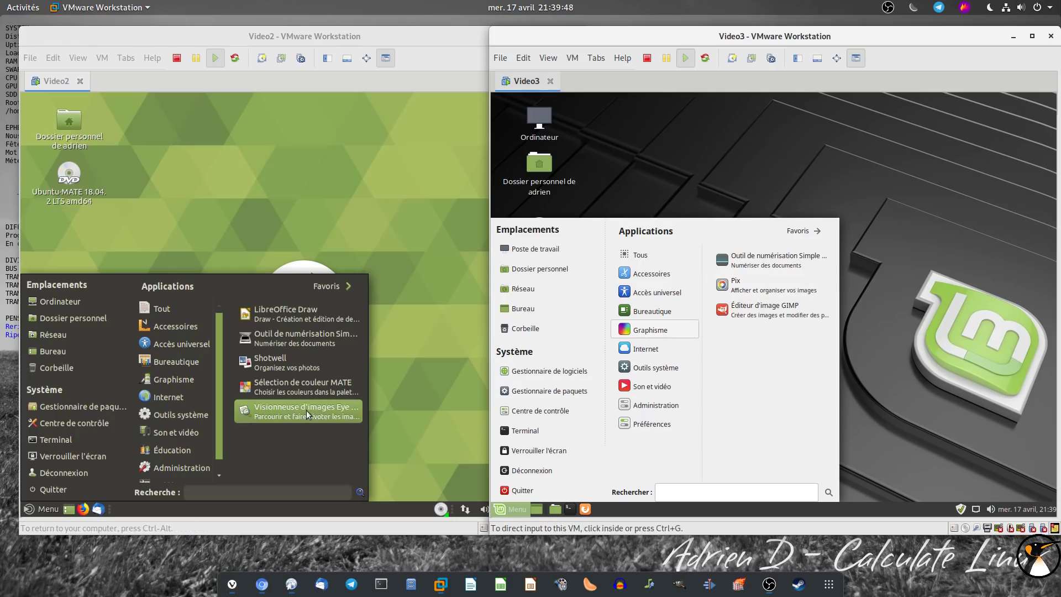
click(745, 287)
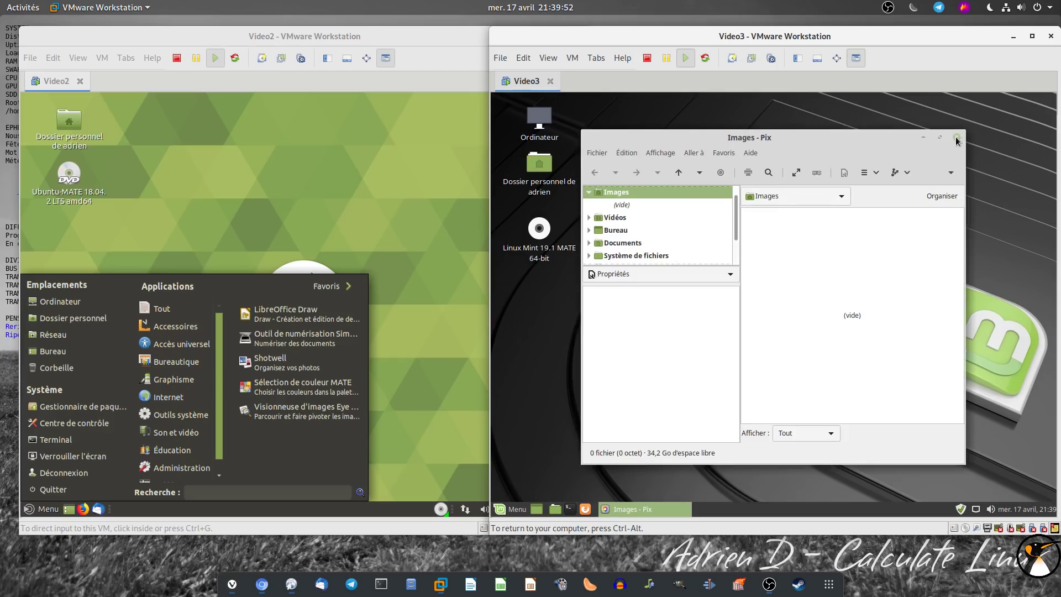
click(957, 138)
Browse the Internet category in both menus and launch Firefox in Mint and Ubuntu MATE
mouse_move(178, 379)
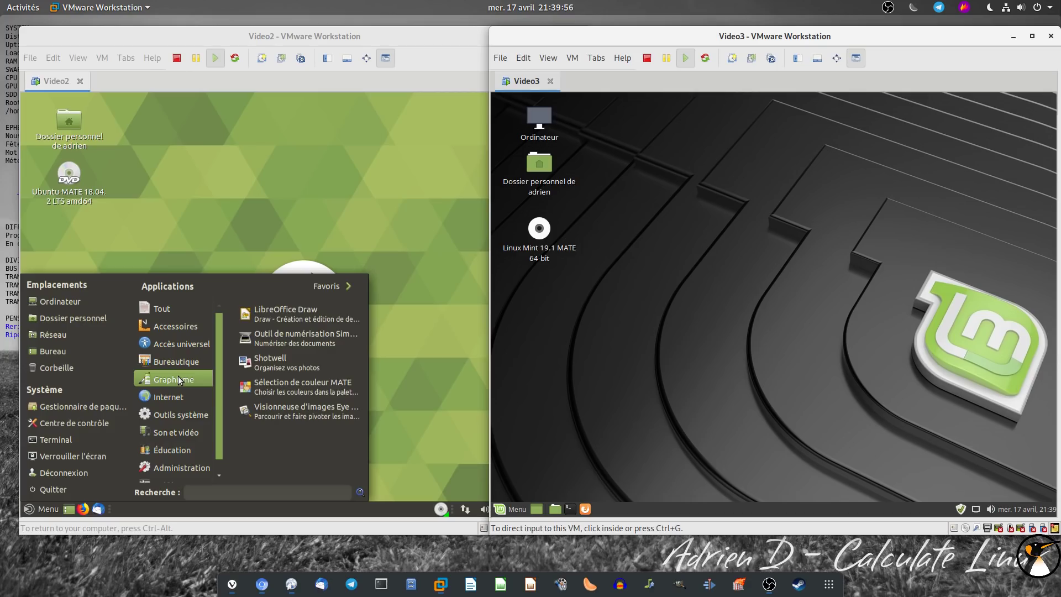
click(509, 508)
mouse_move(648, 330)
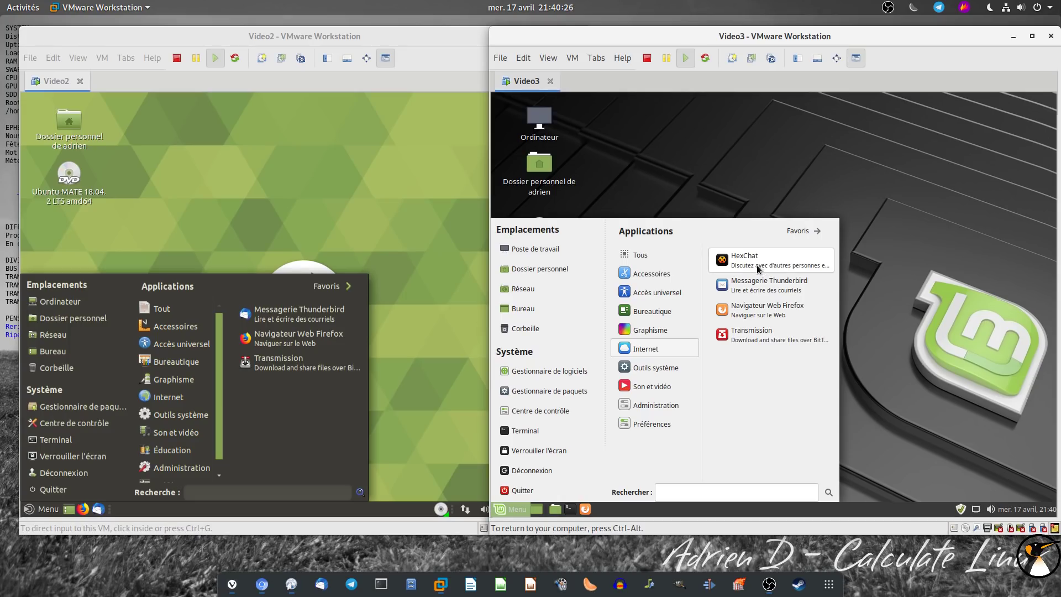
click(740, 307)
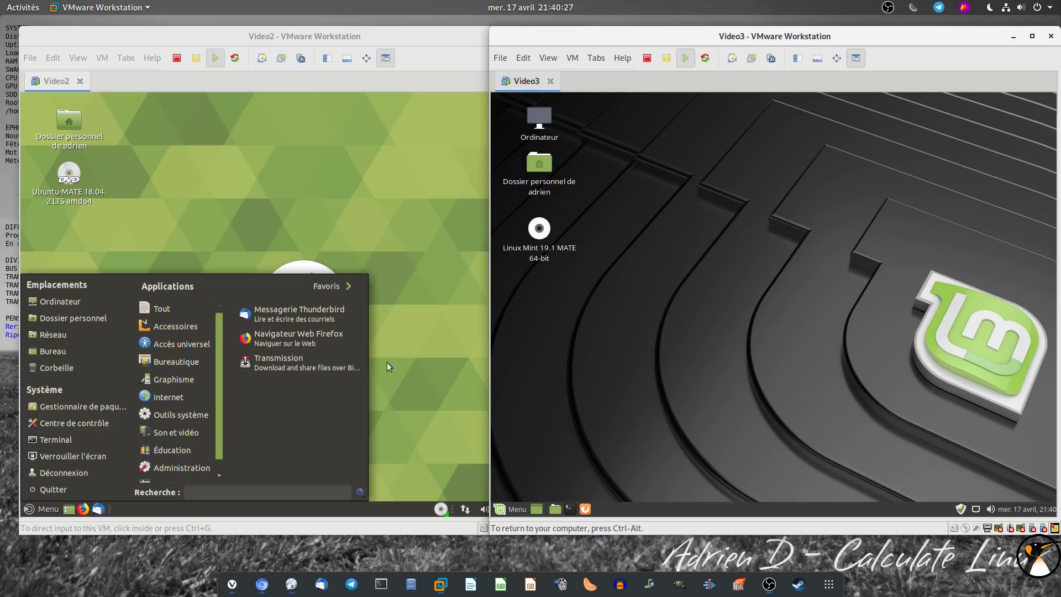
click(299, 339)
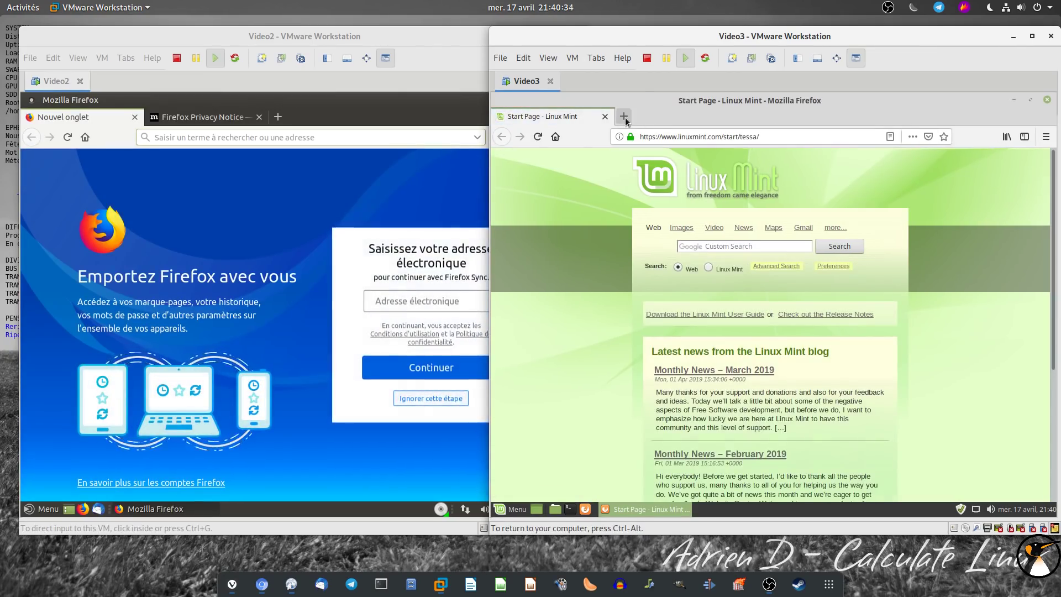
Check Firefox's About version in both VMs: 66.0.2 in Mint, 66.0.3 in Ubuntu MATE
click(1046, 137)
click(960, 443)
click(924, 276)
click(363, 39)
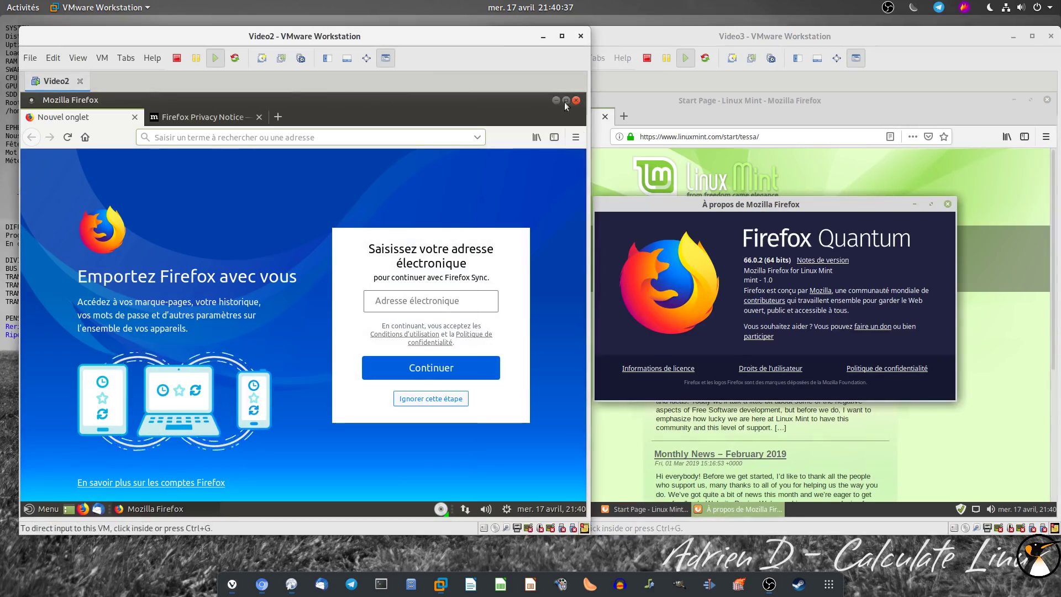
click(576, 138)
click(476, 447)
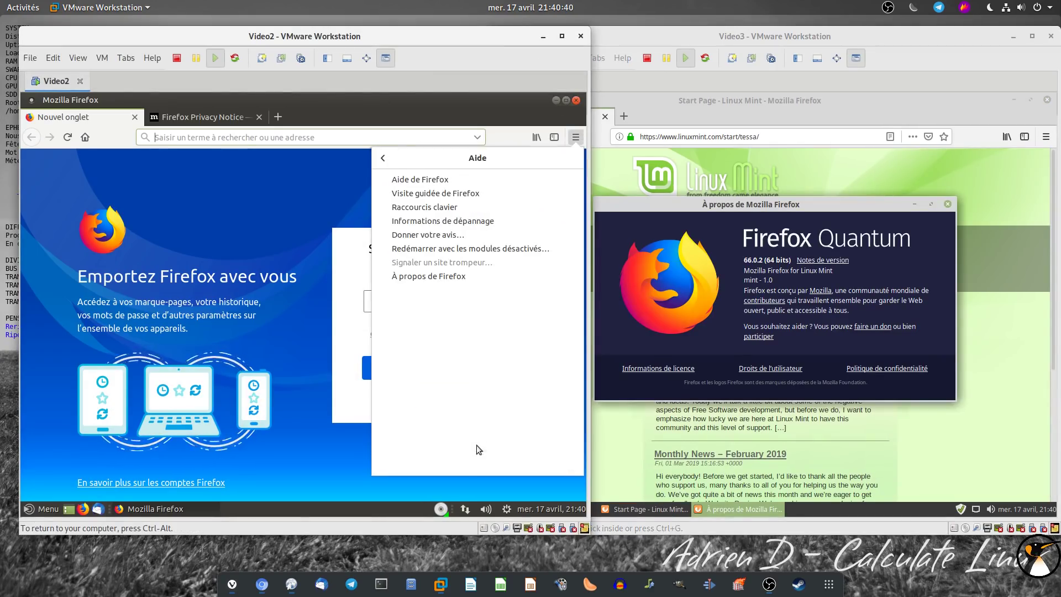
click(461, 275)
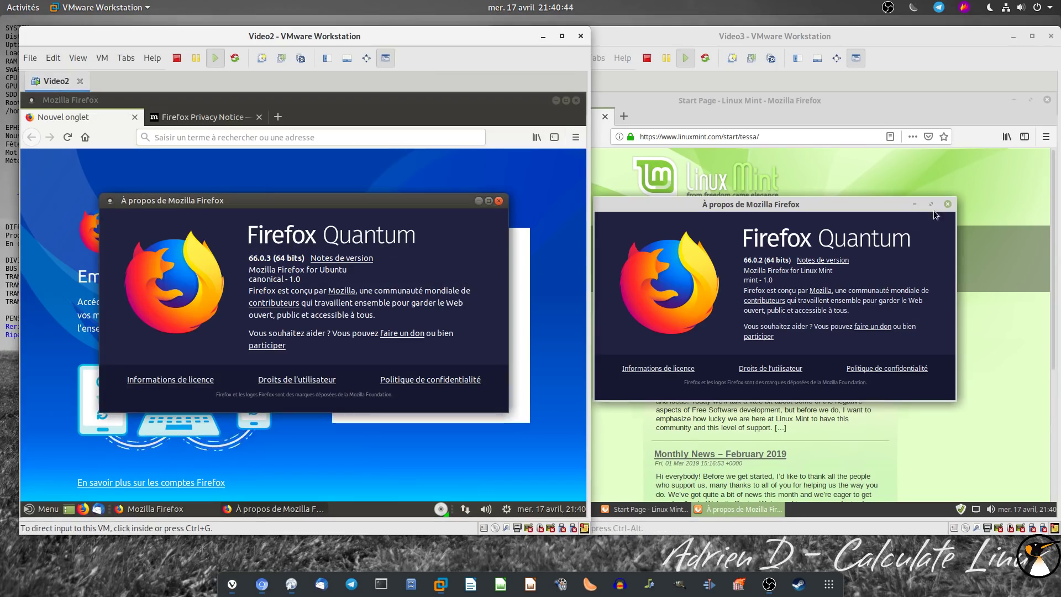
click(949, 205)
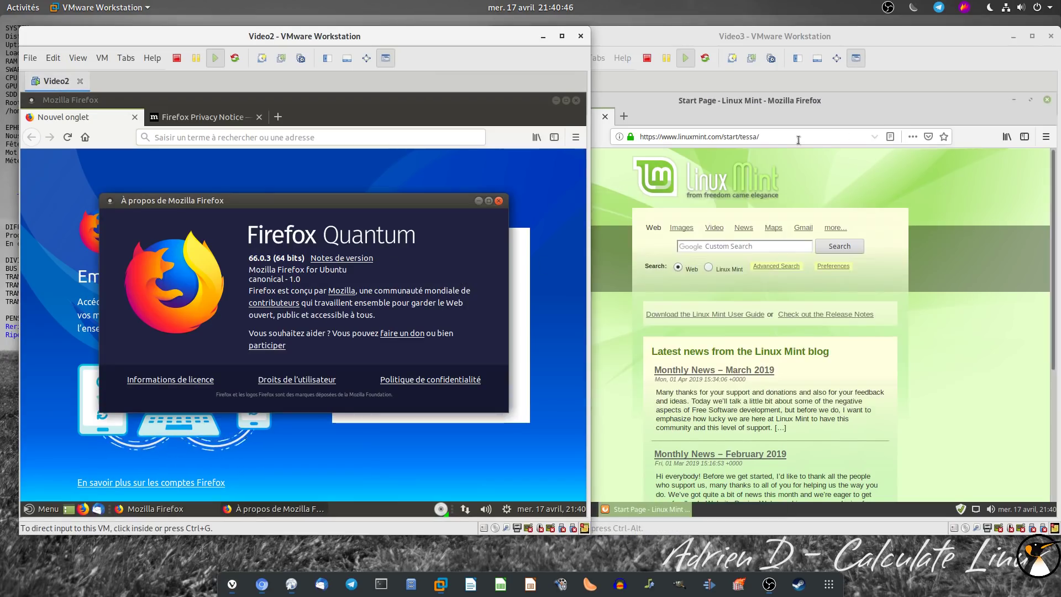
click(1046, 137)
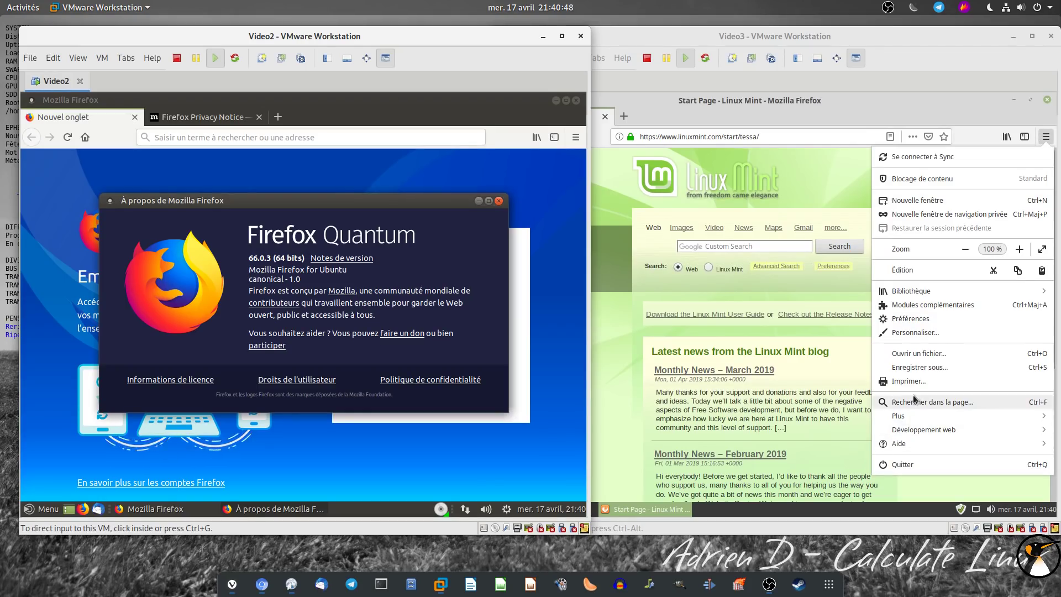
Open Mint Firefox's search preferences and keep Yahoo as the default search engine
click(916, 318)
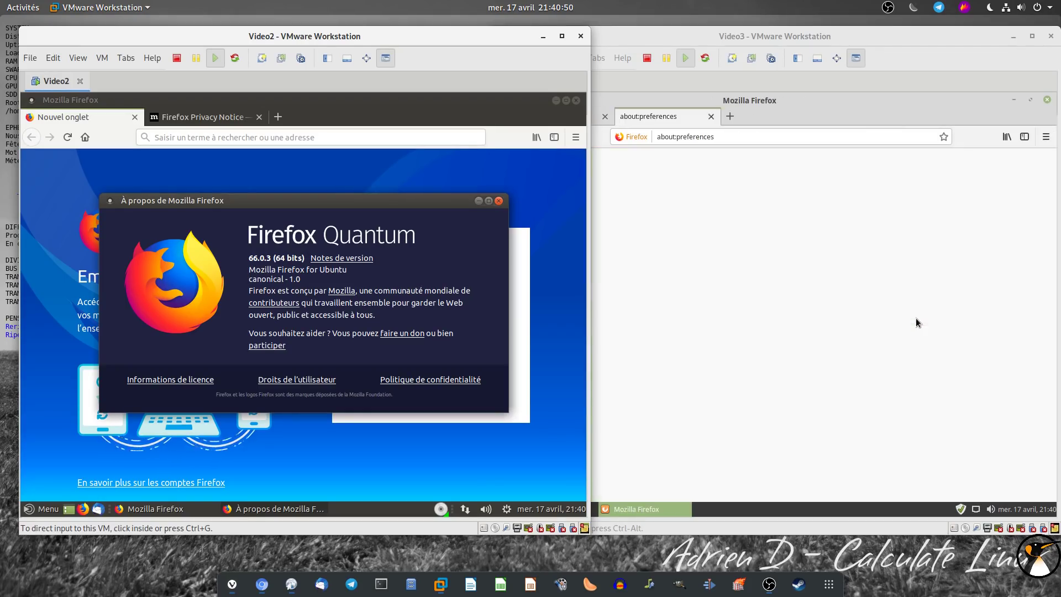
click(696, 47)
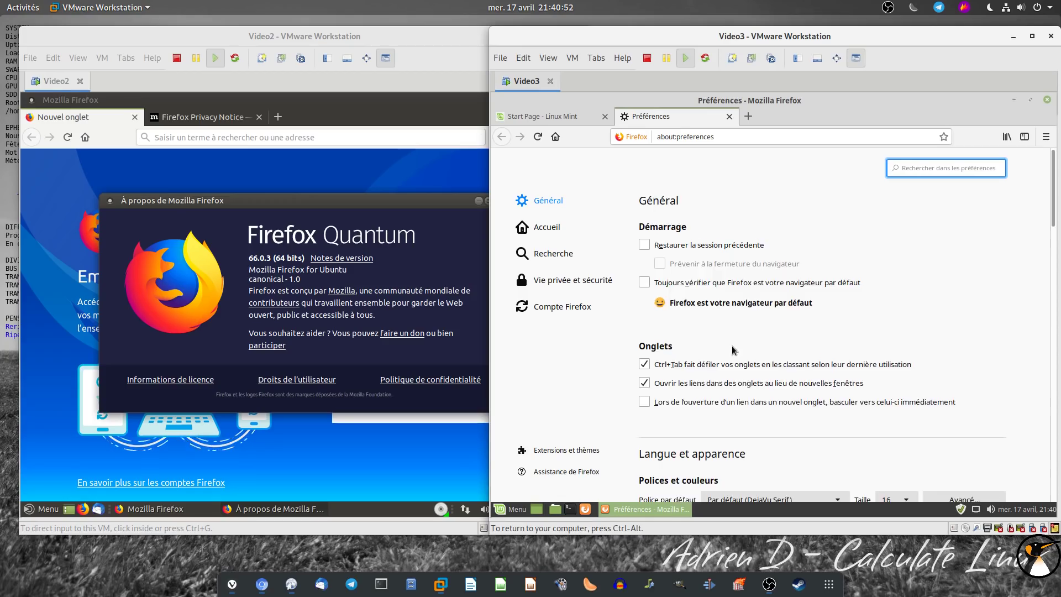
scroll(736, 304, down, 7)
scroll(893, 410, down, 6)
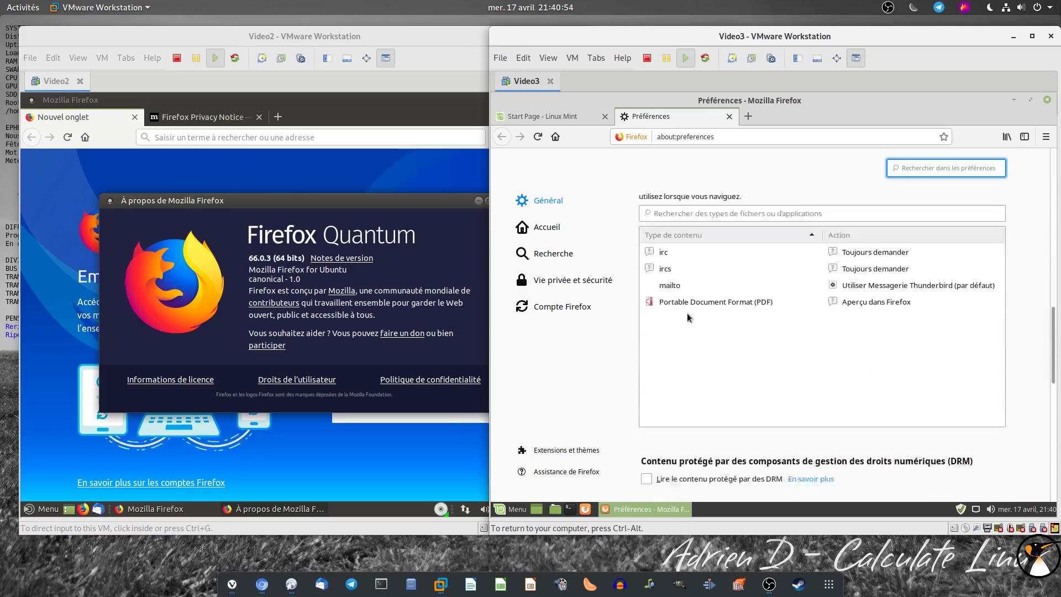
click(553, 253)
scroll(884, 349, down, 5)
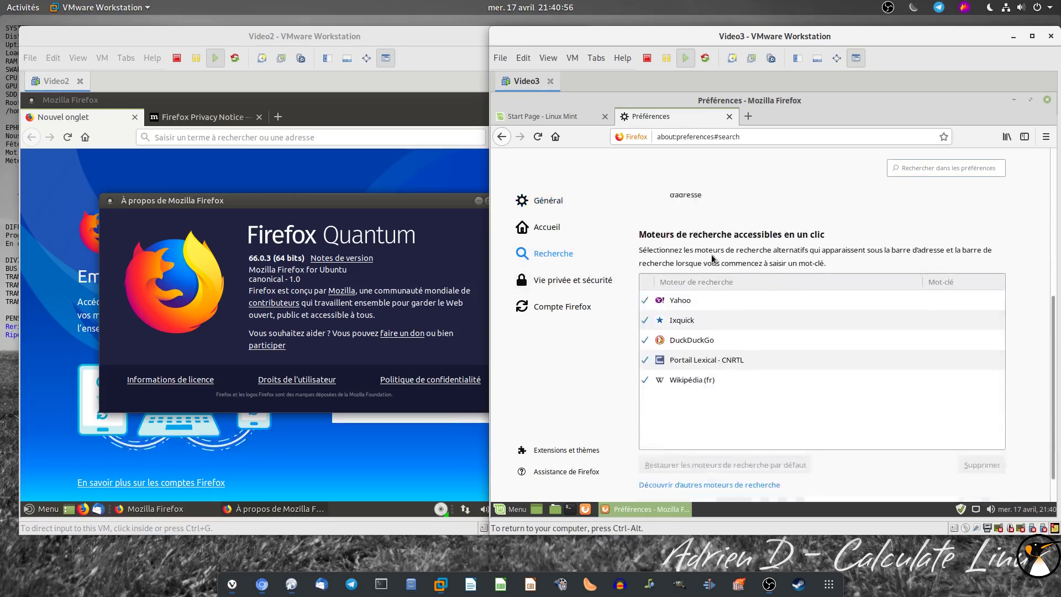
scroll(713, 304, up, 3)
click(697, 246)
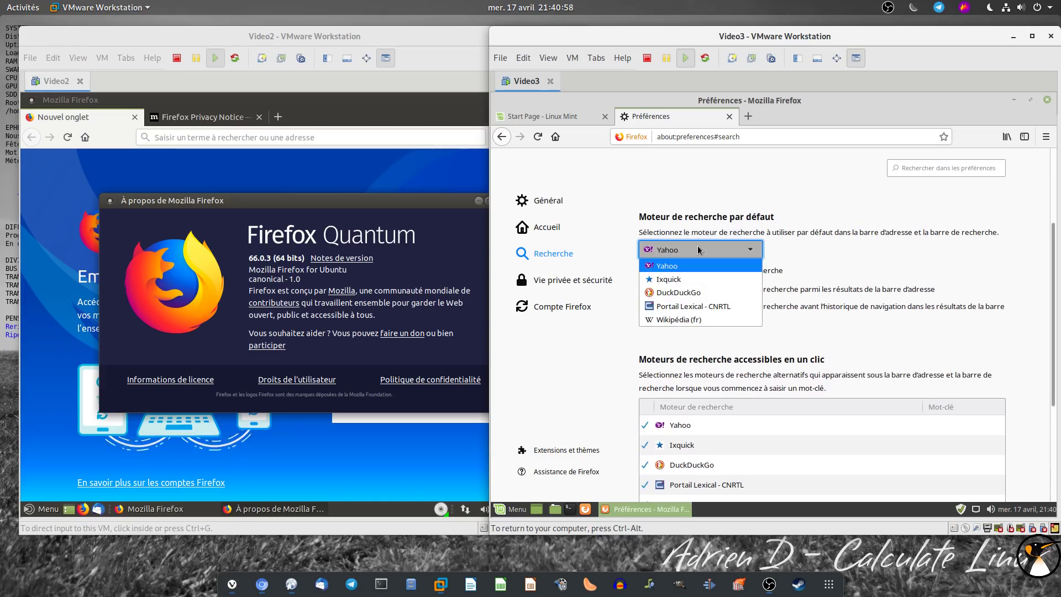
click(698, 246)
scroll(907, 311, down, 2)
scroll(907, 310, down, 3)
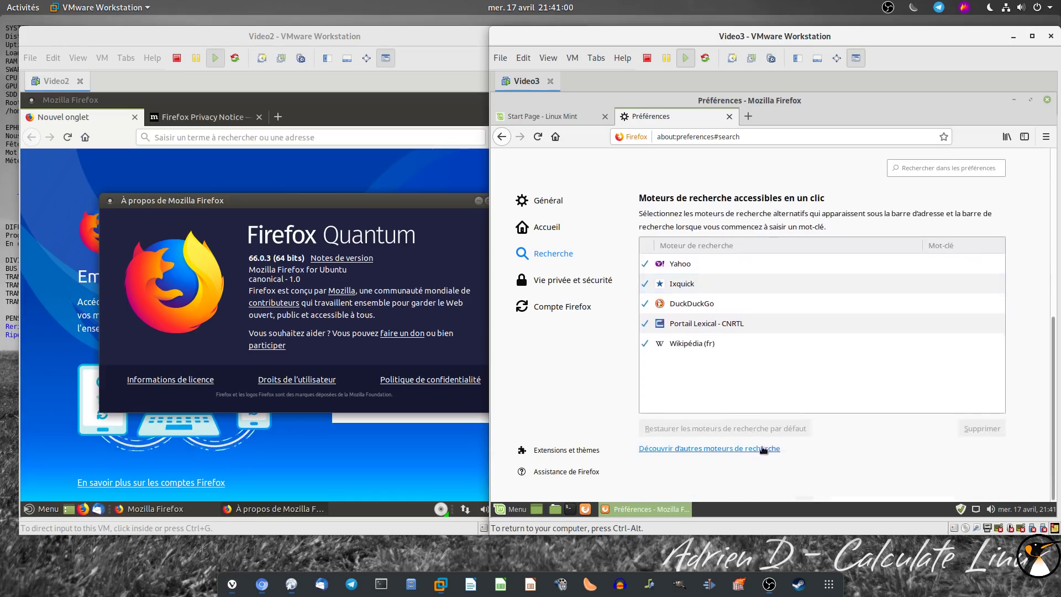
Add Google as a search engine from Linux Mint's extra search engines page
click(708, 447)
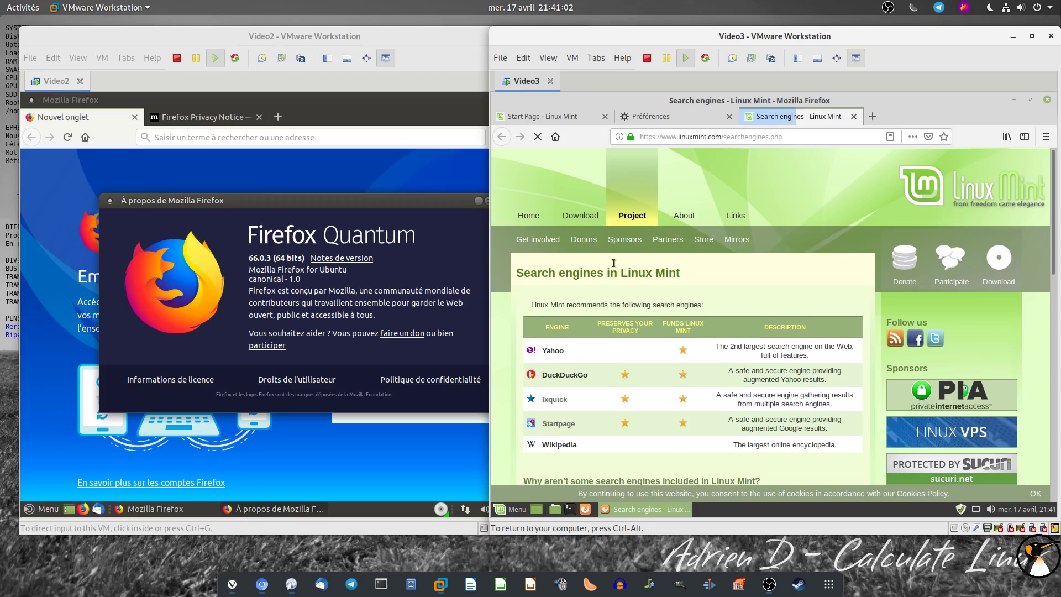
scroll(616, 288, down, 1)
scroll(617, 288, down, 10)
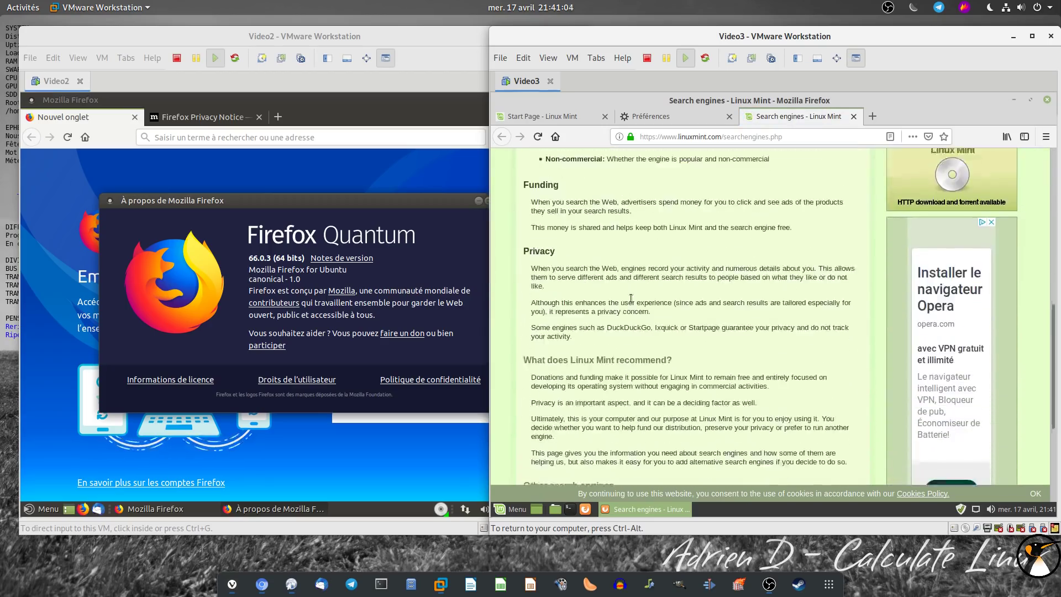
click(677, 368)
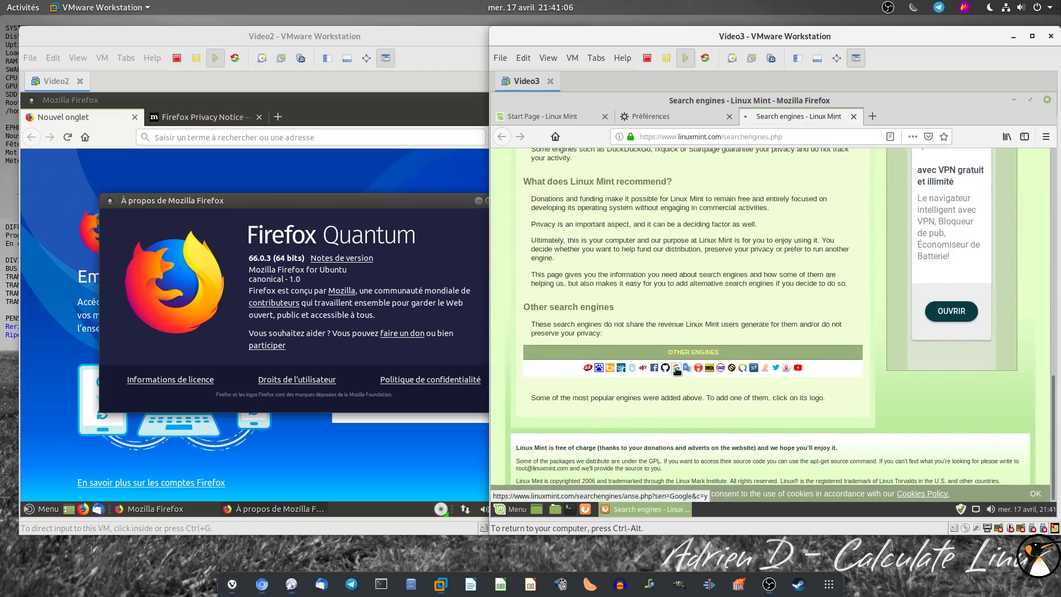
click(559, 347)
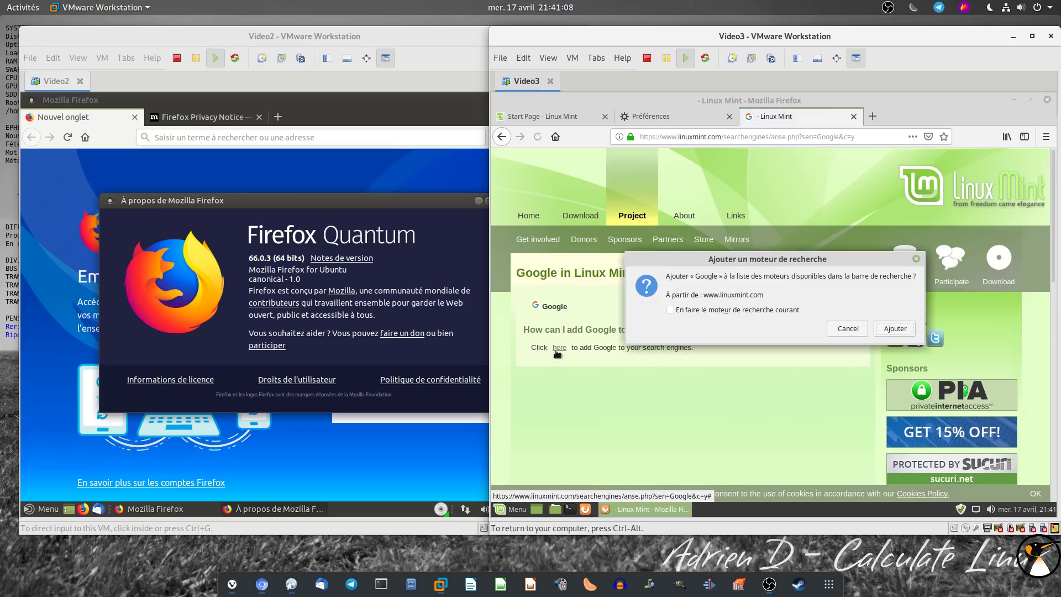
click(891, 329)
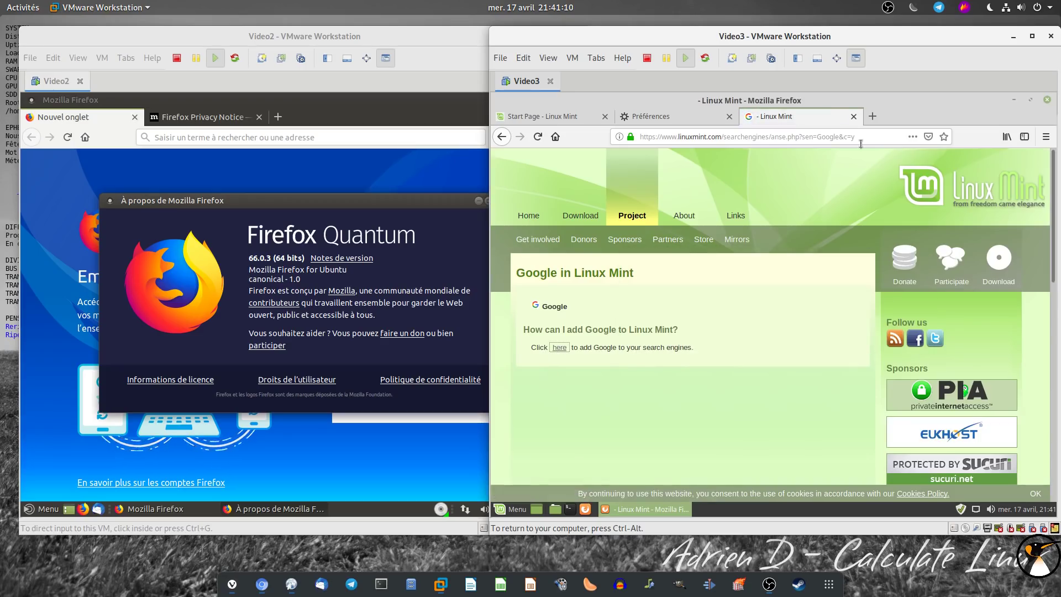
Close the open pages and About window, quitting Firefox in both VMs
click(853, 117)
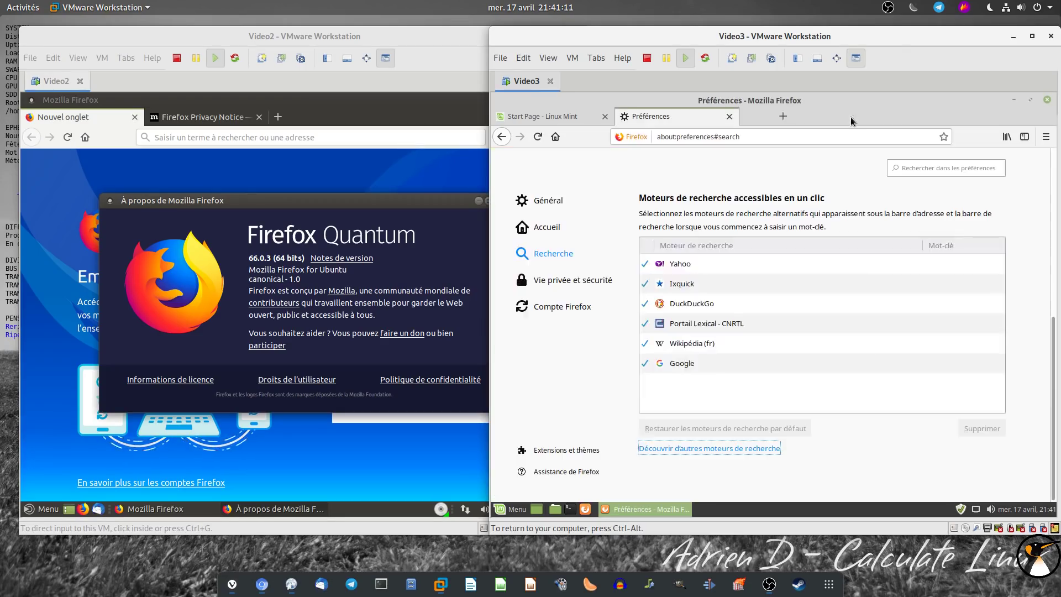
click(730, 117)
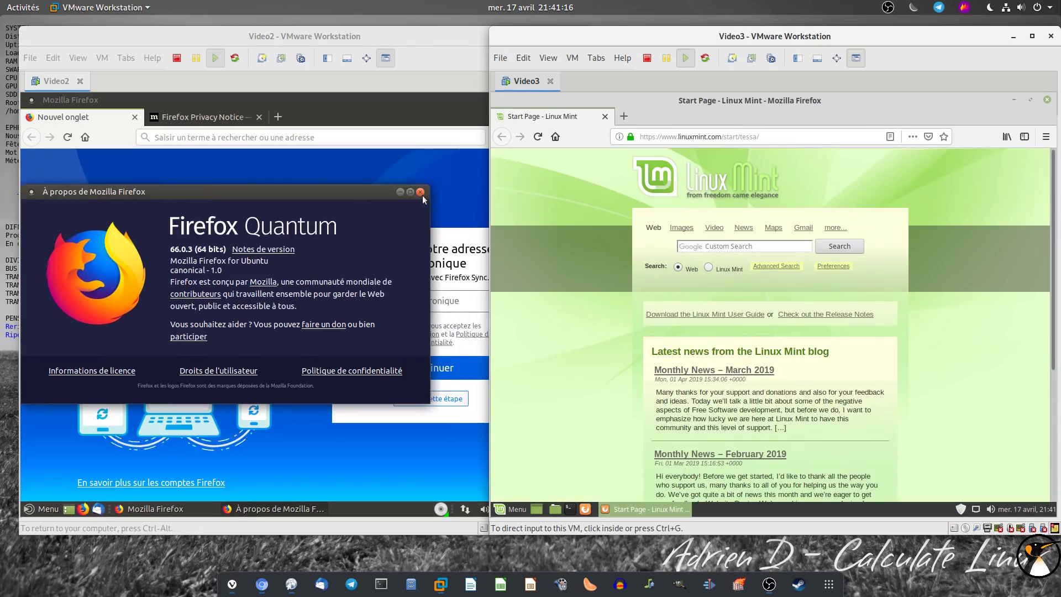
key(Escape)
click(134, 117)
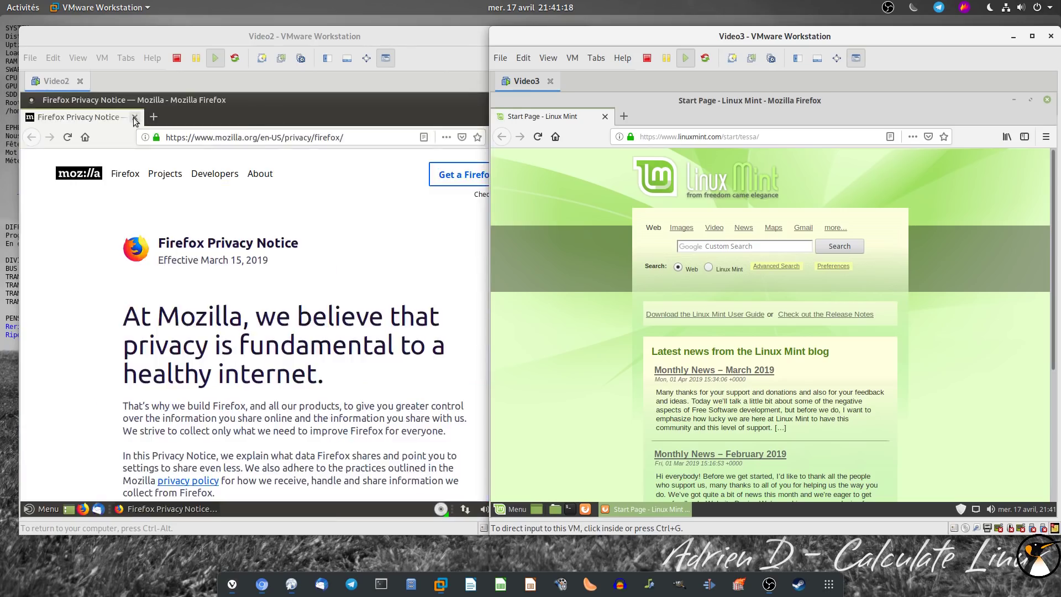
click(134, 117)
click(605, 117)
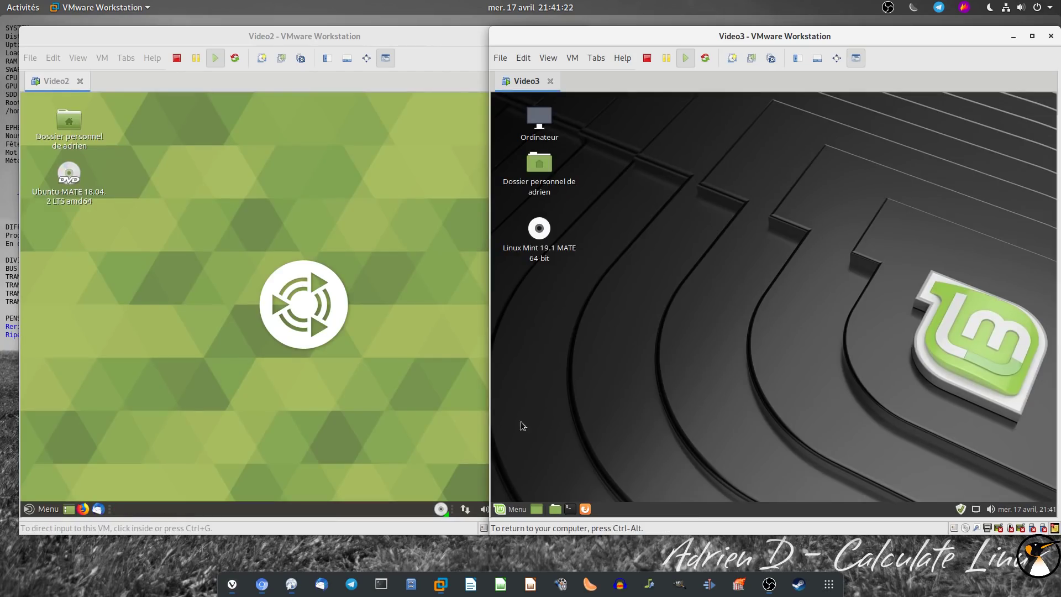
Open both application menus, showing Mint's Outils système and Ubuntu MATE's Son et vidéo apps
click(518, 510)
mouse_move(657, 374)
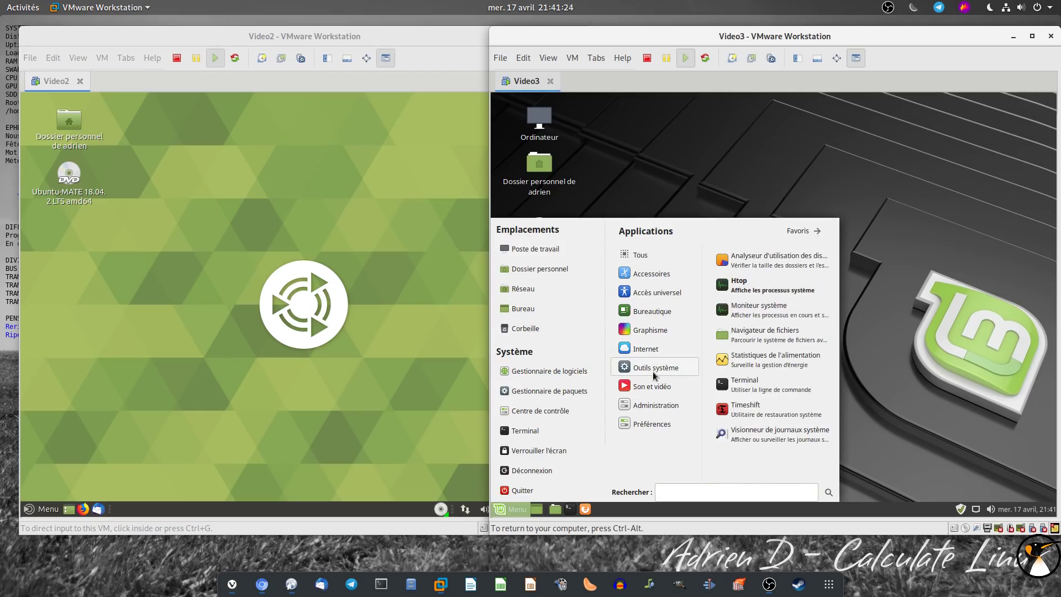
click(46, 509)
mouse_move(173, 414)
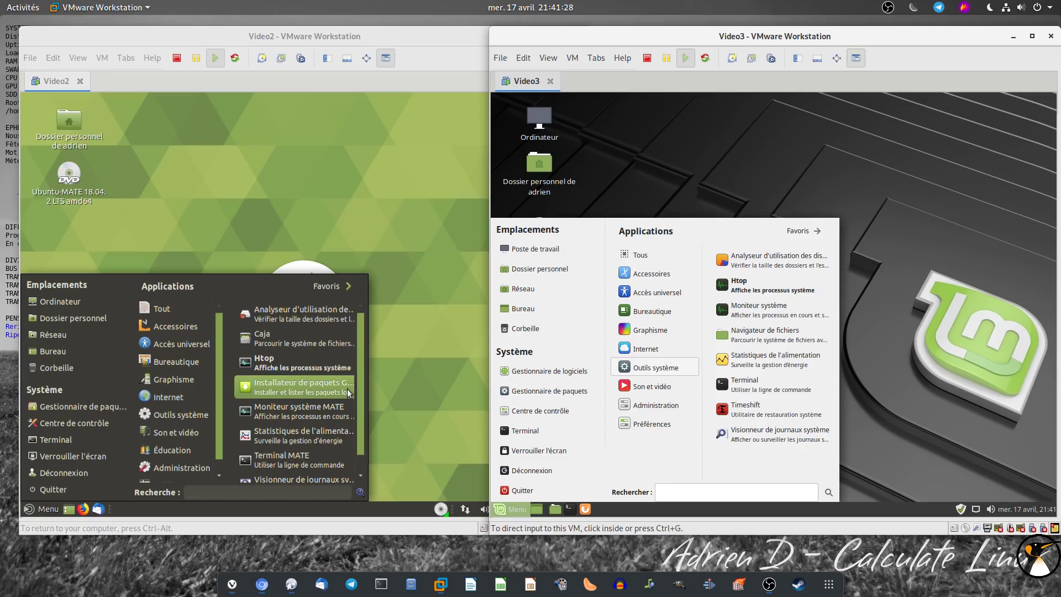
scroll(347, 390, down, 1)
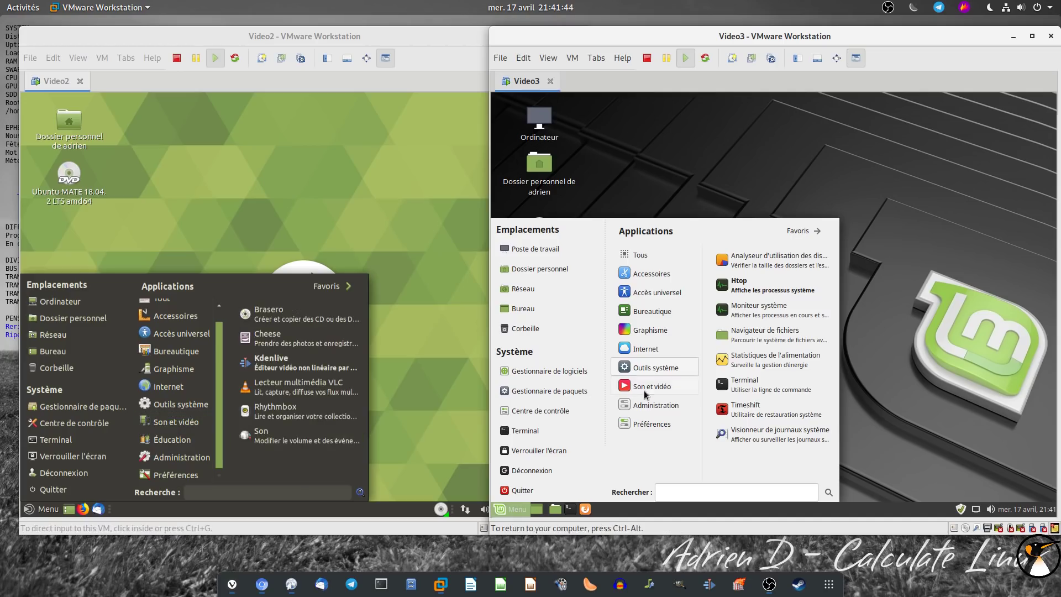
mouse_move(643, 391)
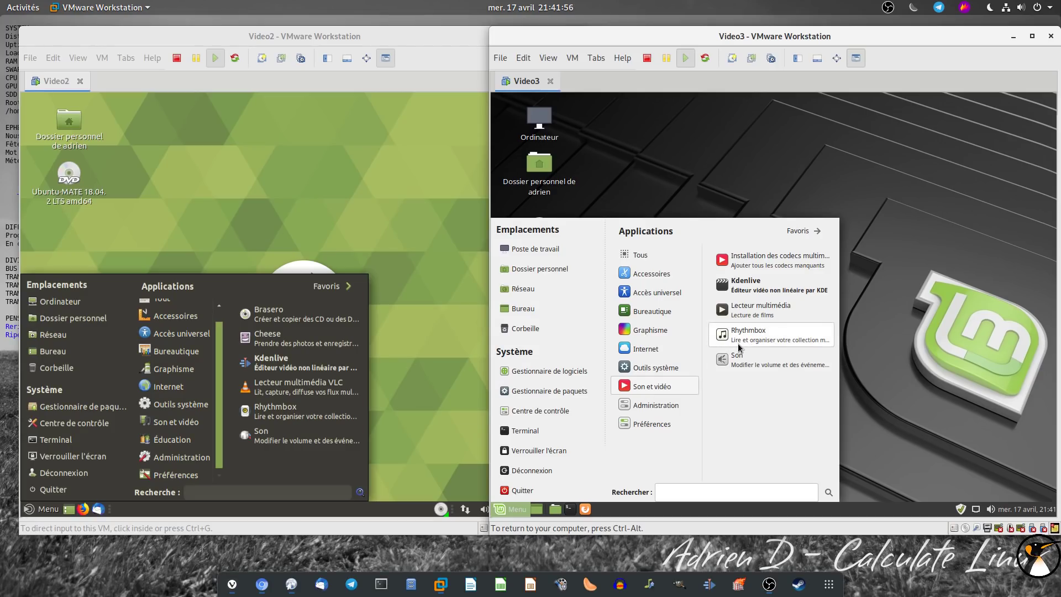
Launch Mint's media player and Ubuntu MATE's VLC, accept VLC's privacy prompt, then close both
click(752, 317)
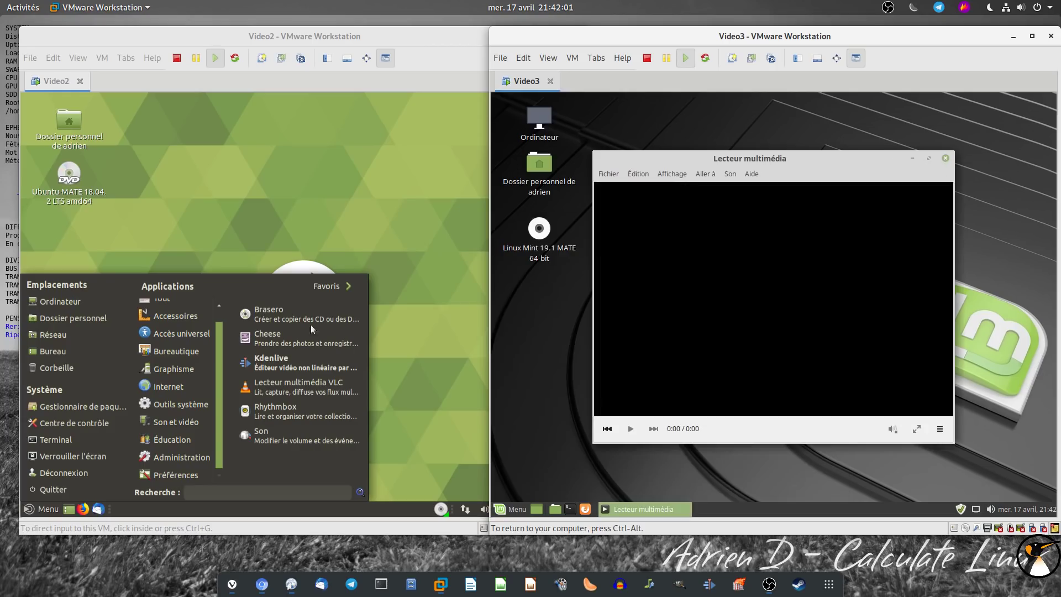
click(283, 386)
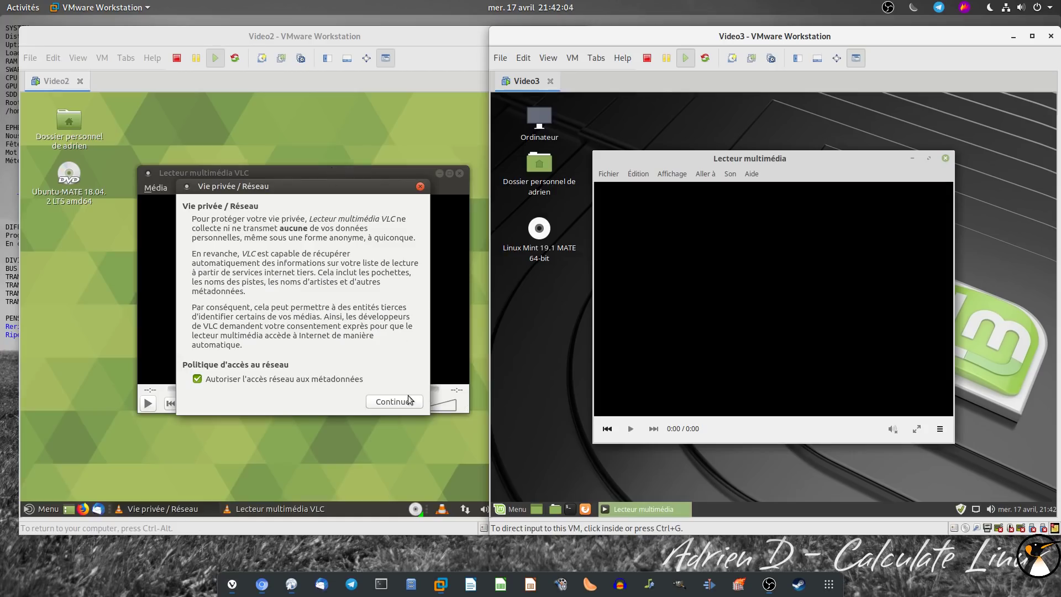
click(409, 401)
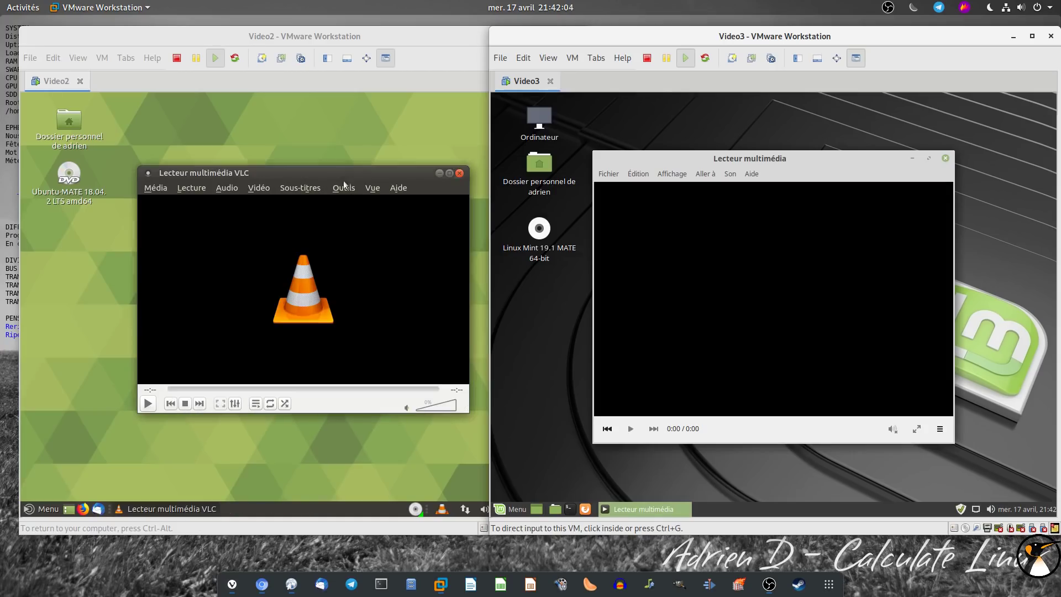
click(460, 174)
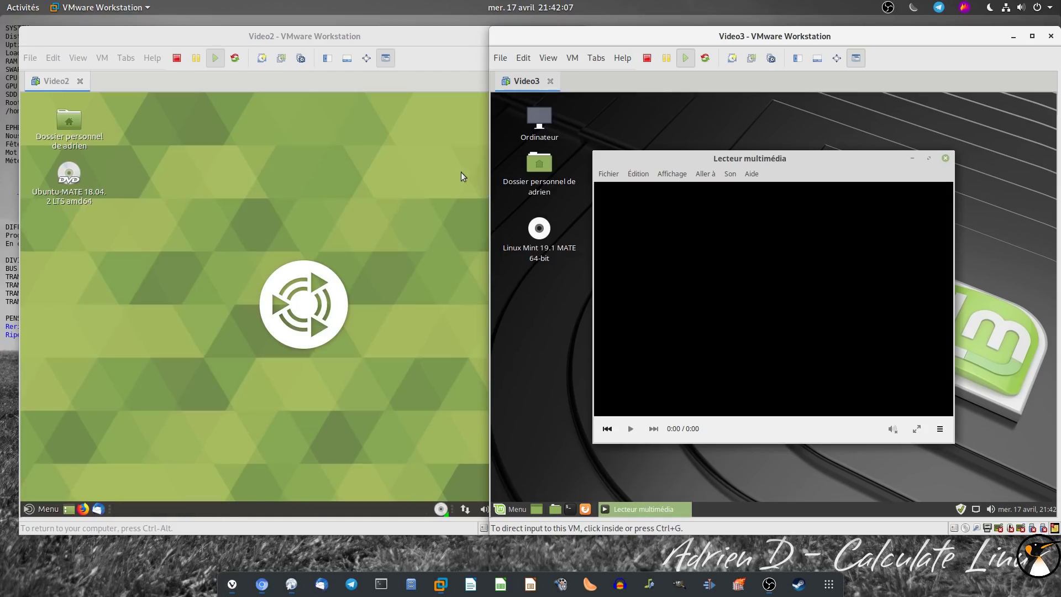
click(946, 158)
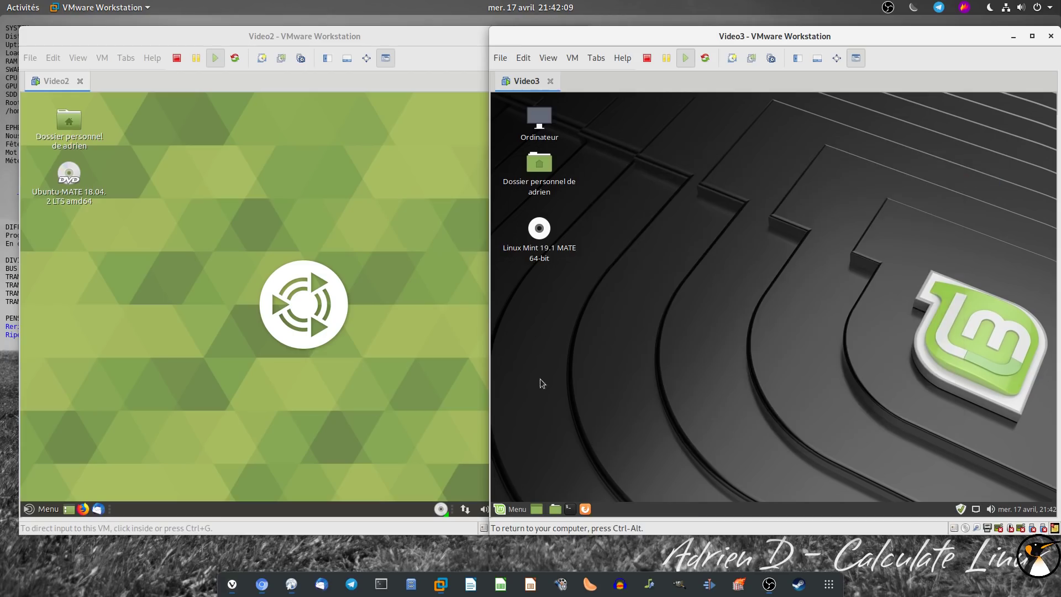
Browse the Administration lists in both application menus, then dismiss Ubuntu MATE's menu
click(48, 509)
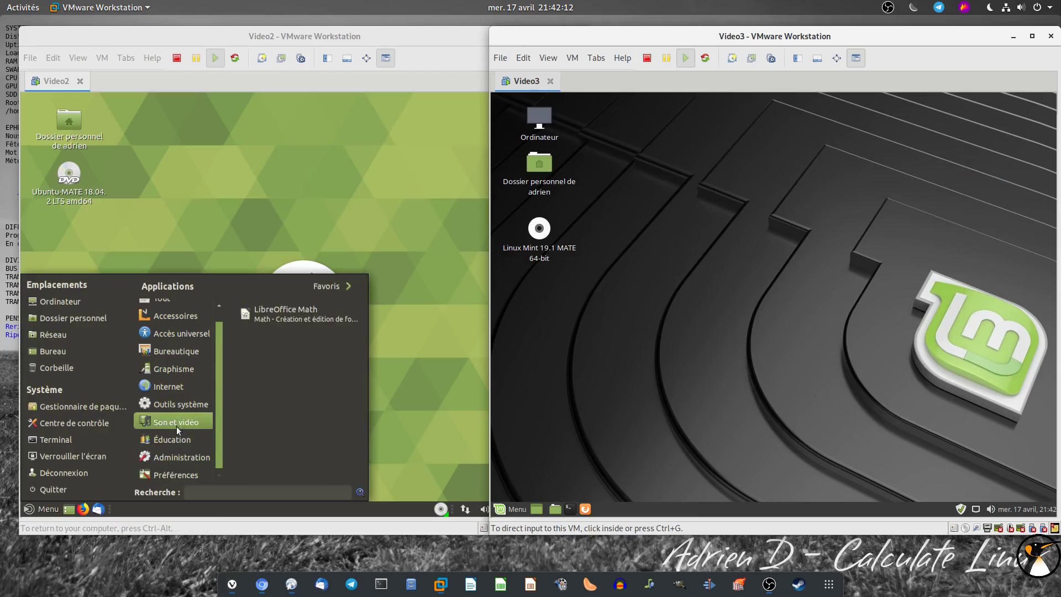
click(511, 509)
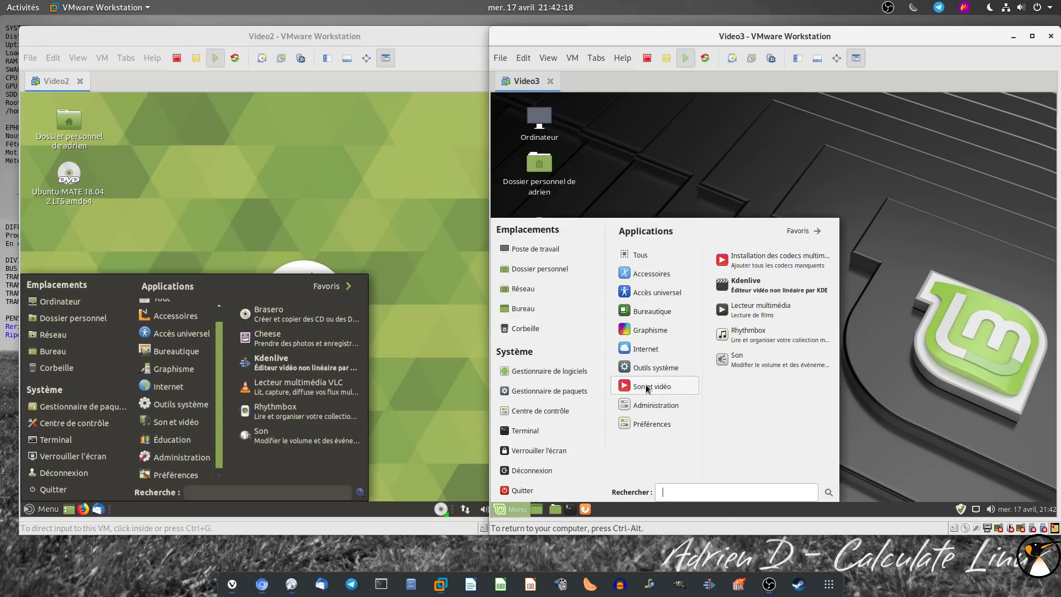
mouse_move(649, 412)
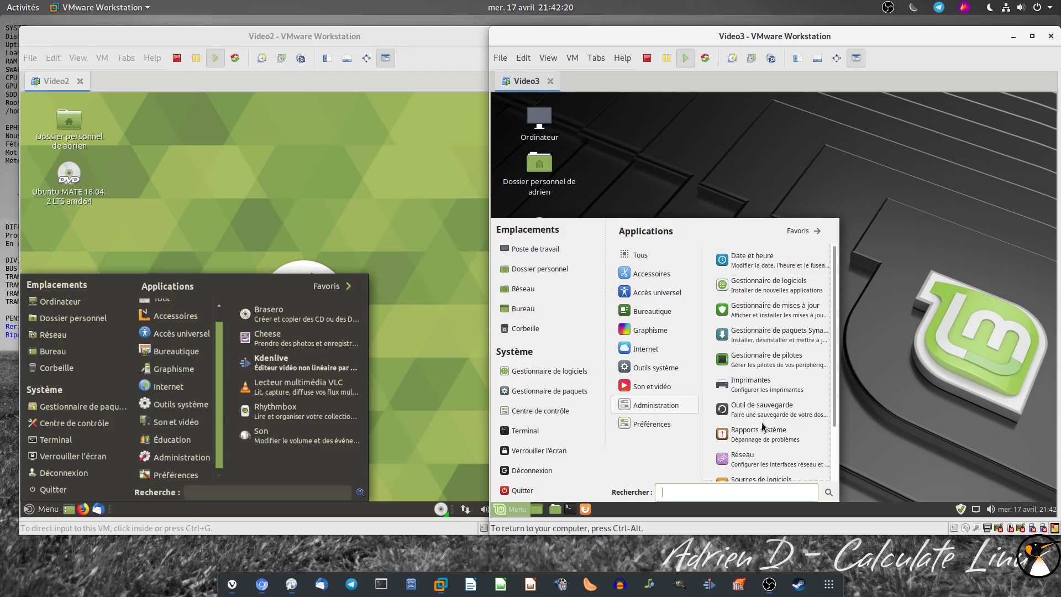
drag(834, 327, 840, 408)
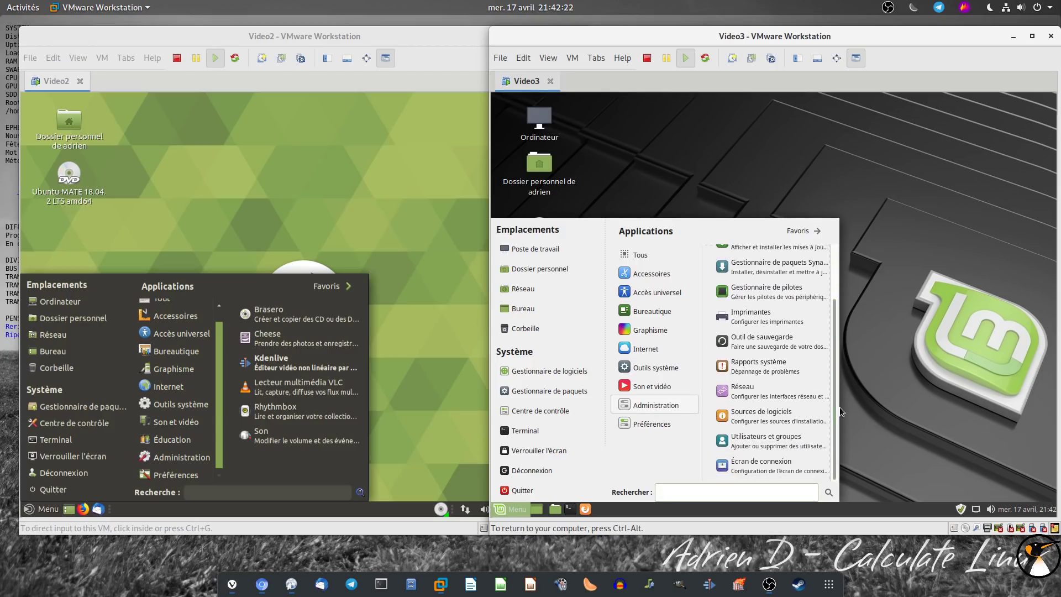
mouse_move(175, 456)
drag(362, 351, 367, 413)
click(426, 351)
Open a terminal in each VM and run htop in both
click(51, 514)
click(78, 439)
click(533, 433)
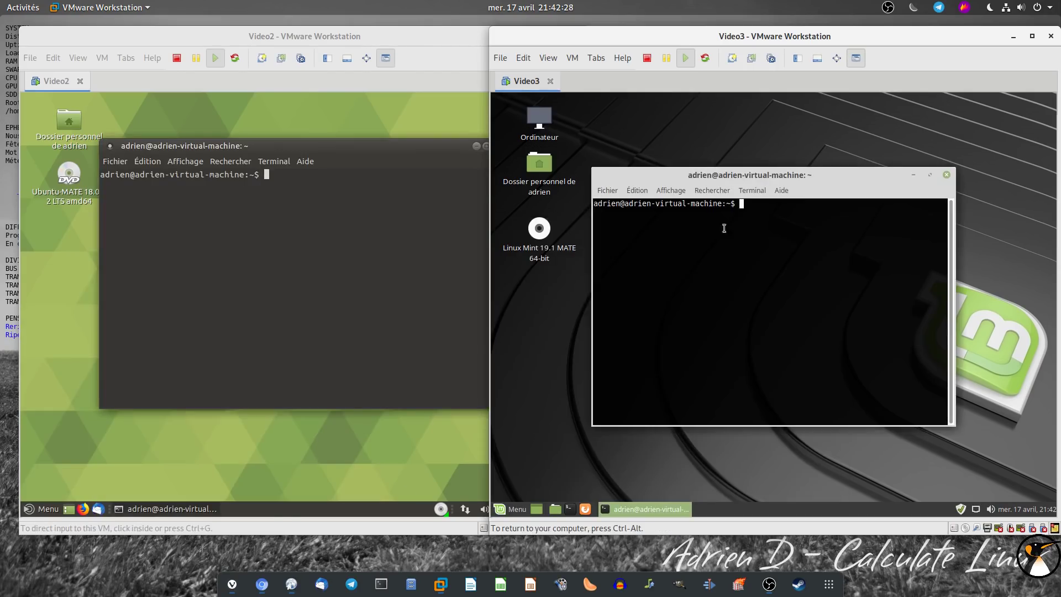
click(285, 305)
text(htop)
key(Return)
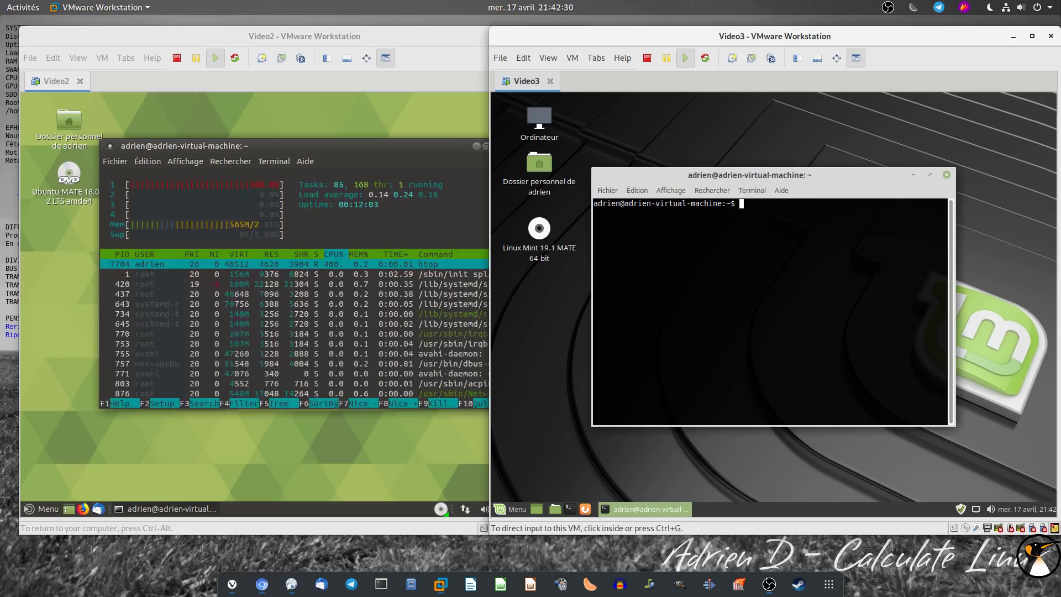
text(htop)
key(Return)
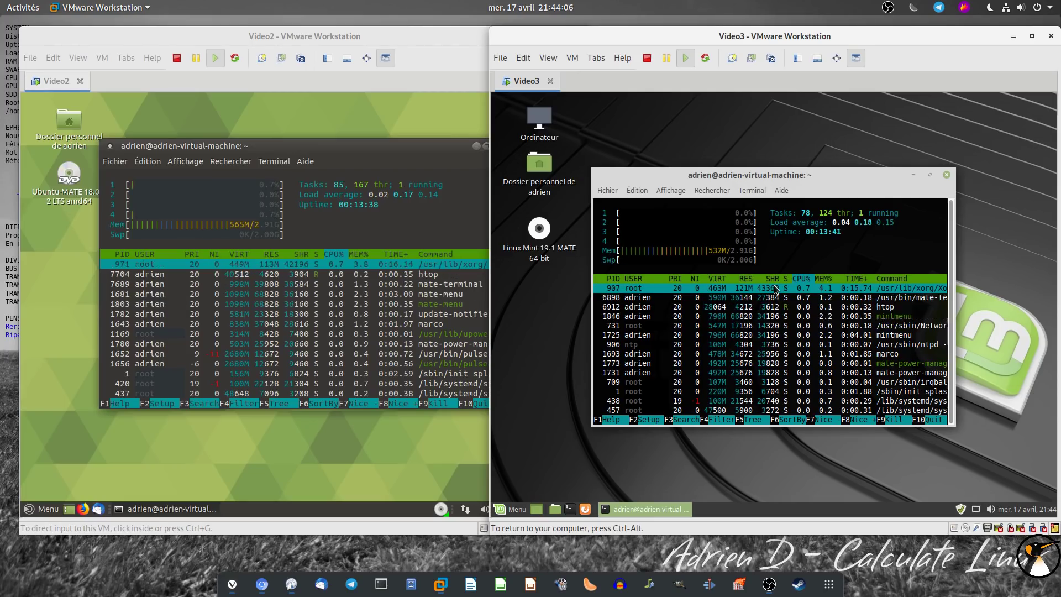
View and close the panel's About version box in both Linux Mint and Ubuntu MATE
right_click(787, 512)
click(814, 497)
right_click(366, 509)
click(386, 494)
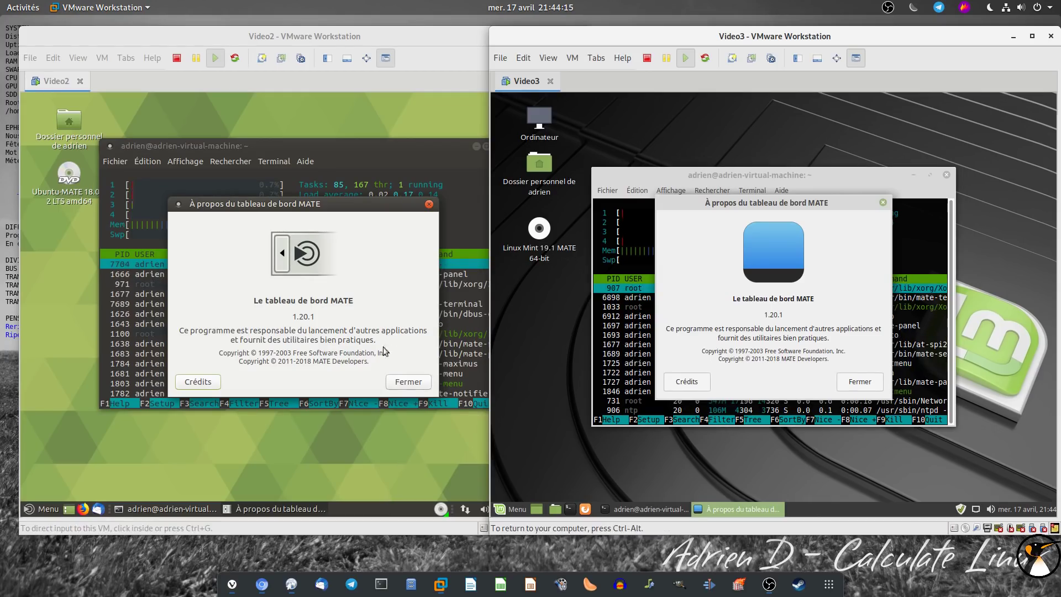
click(398, 384)
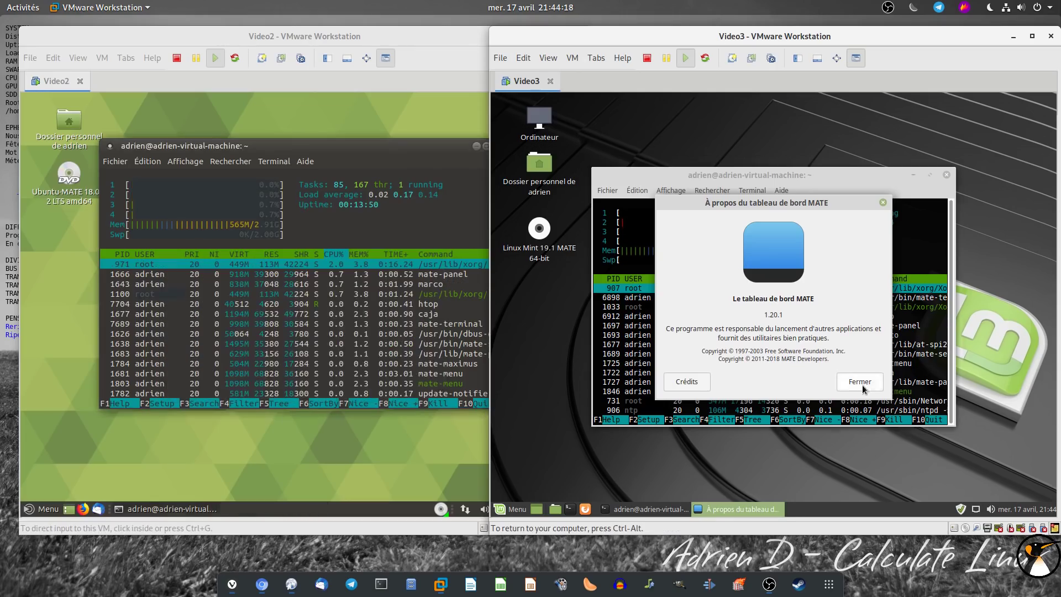
click(861, 387)
Close the htop terminals in both VMs, confirming each closure
click(946, 175)
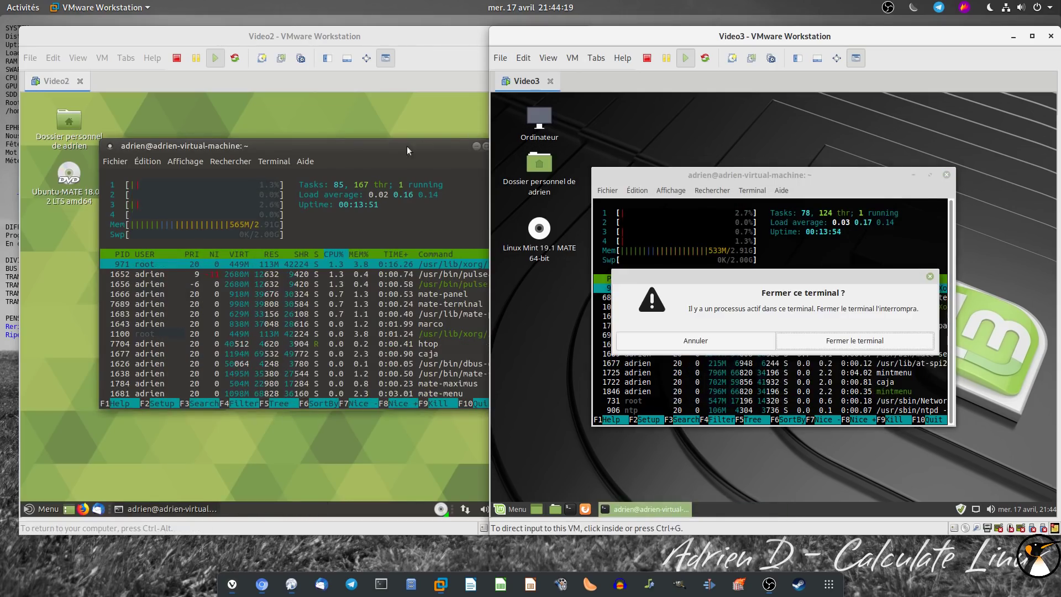
drag(466, 144, 426, 146)
click(466, 146)
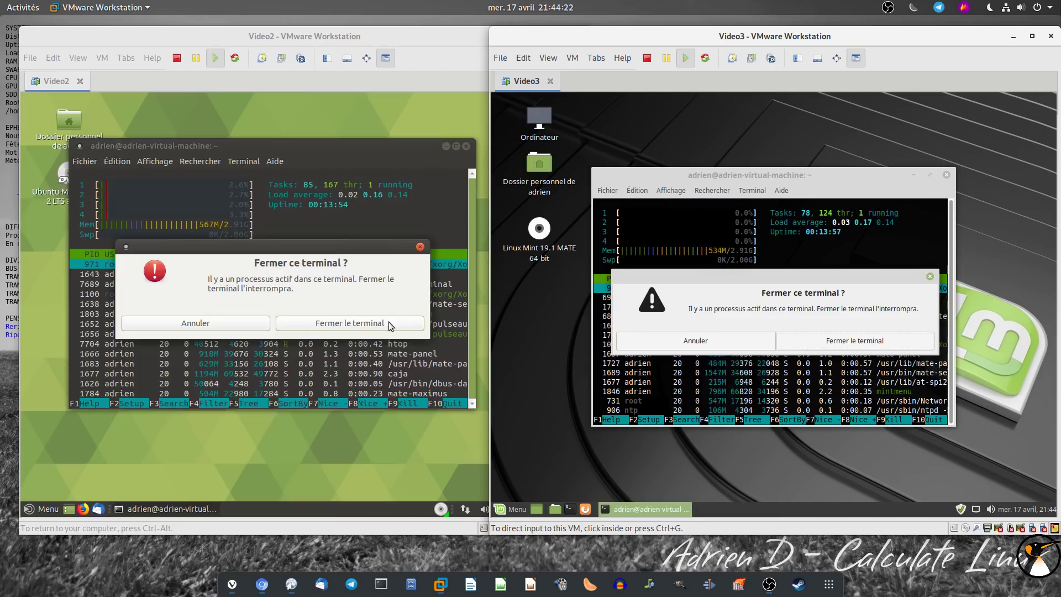
click(395, 316)
click(854, 341)
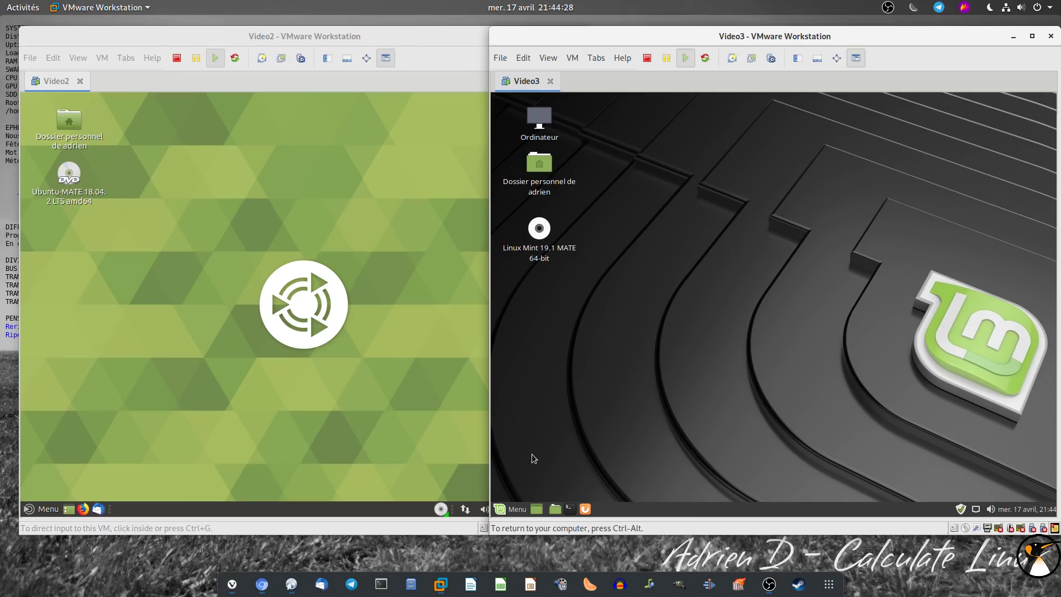
Shut down both Linux Mint and Ubuntu MATE from their application menus
click(518, 508)
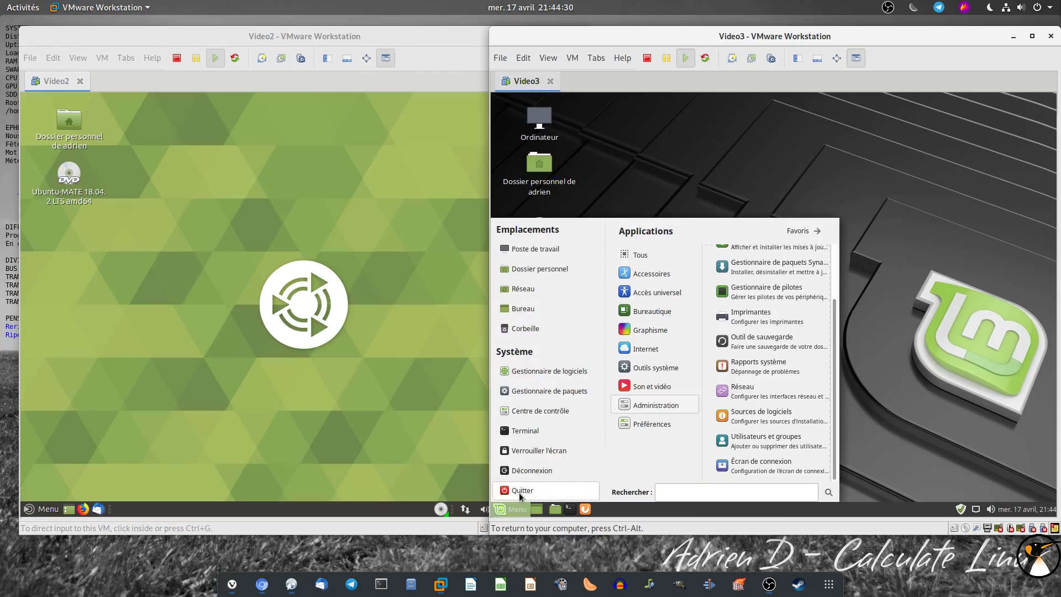
click(519, 492)
click(41, 509)
click(86, 489)
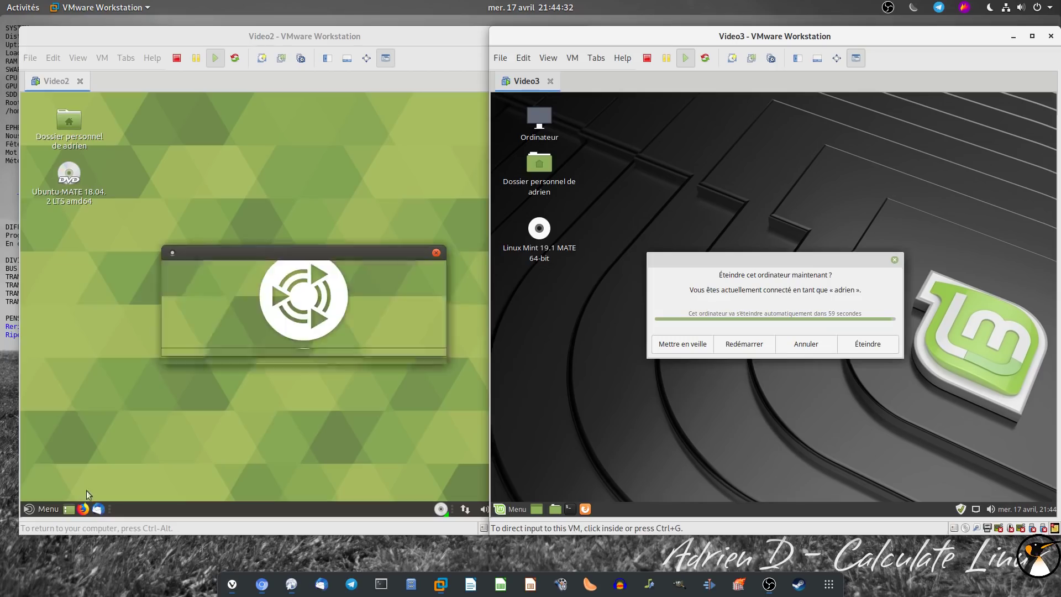
click(420, 350)
click(868, 344)
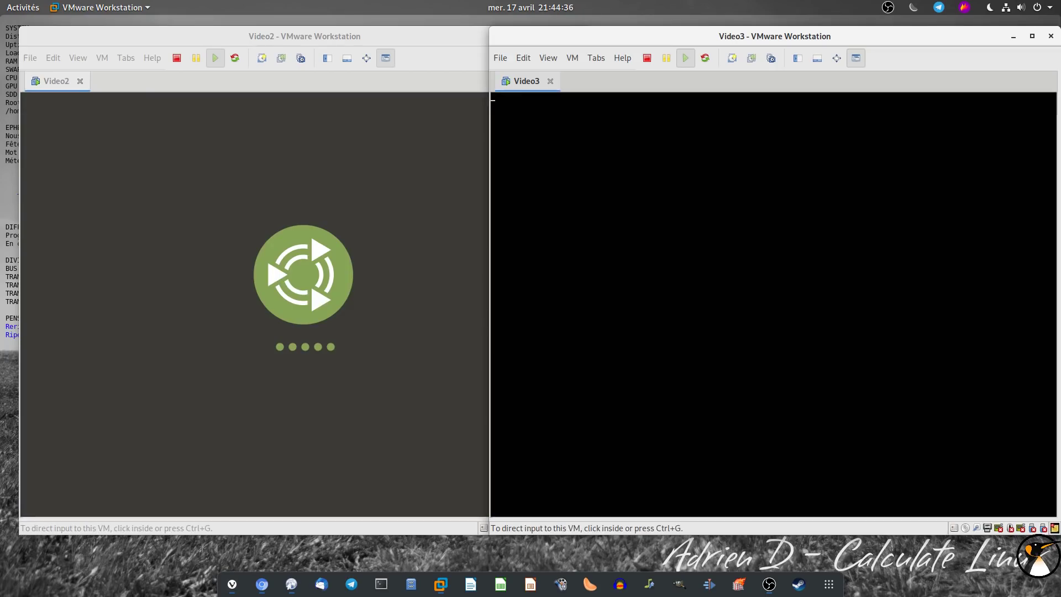